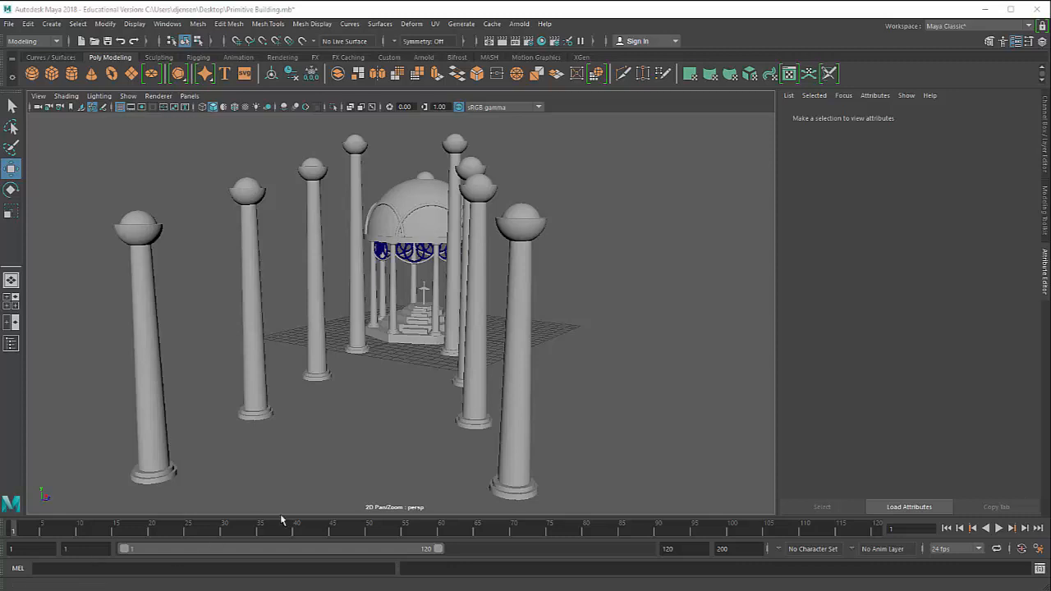
Examine the temple, its ring ornaments and the surrounding columns from several angles
{"action": "left_click_drag", "start_coordinate": [328, 479], "coordinate": [409, 276], "text": "alt"}
{"action": "left_click", "coordinate": [498, 311]}
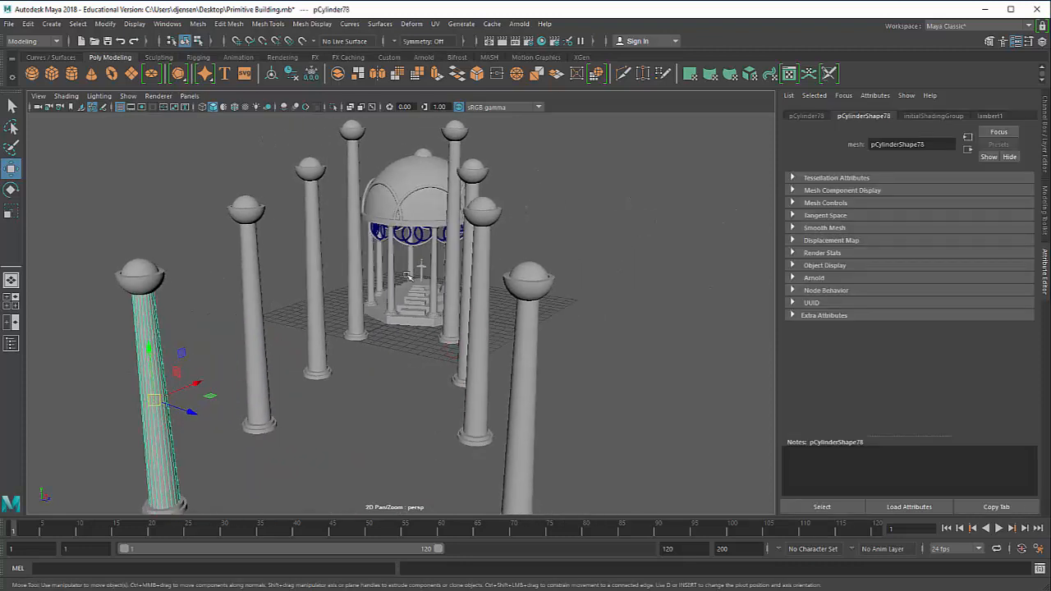
{"action": "left_click", "coordinate": [416, 238]}
{"action": "left_click_drag", "start_coordinate": [416, 237], "coordinate": [421, 238], "text": "alt"}
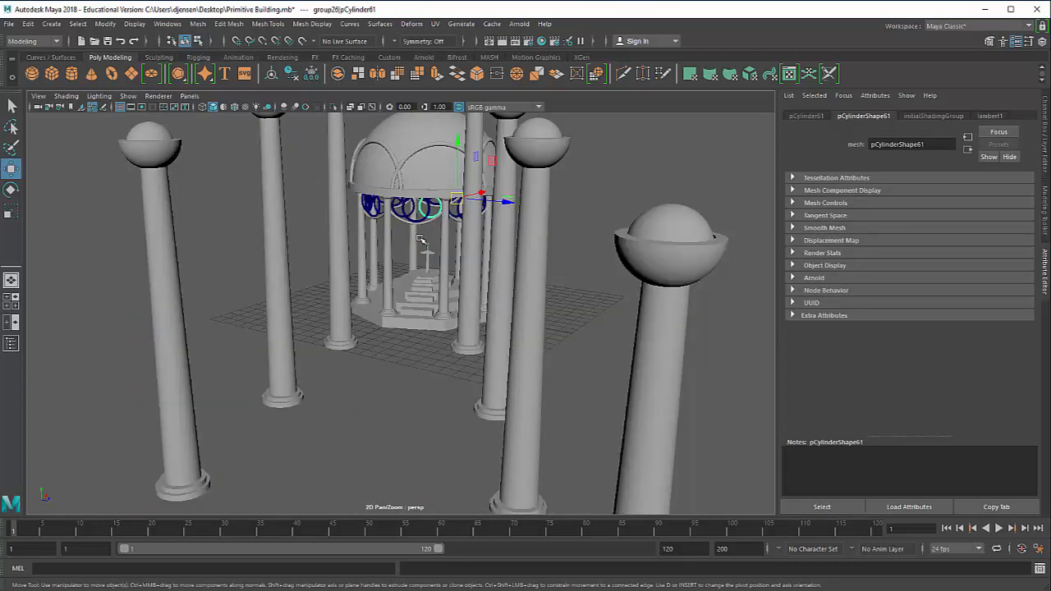
{"action": "left_click", "coordinate": [425, 220]}
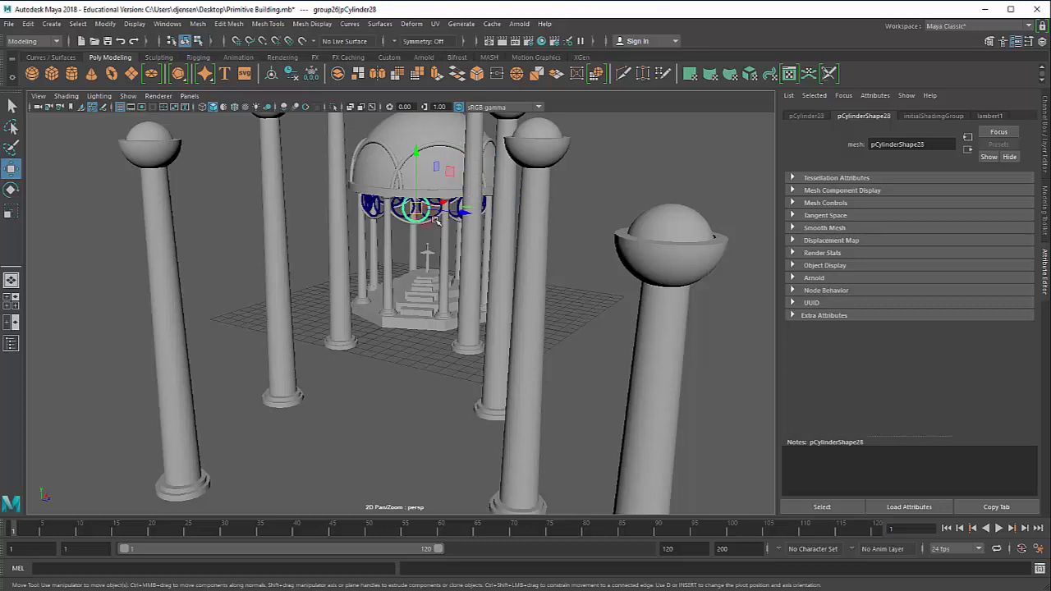
{"action": "scroll", "coordinate": [426, 245], "scroll_direction": "down", "scroll_amount": 5}
{"action": "scroll", "coordinate": [426, 247], "scroll_direction": "up", "scroll_amount": 3}
{"action": "left_click", "coordinate": [517, 255]}
{"action": "left_click_drag", "start_coordinate": [471, 262], "coordinate": [445, 235], "text": "alt"}
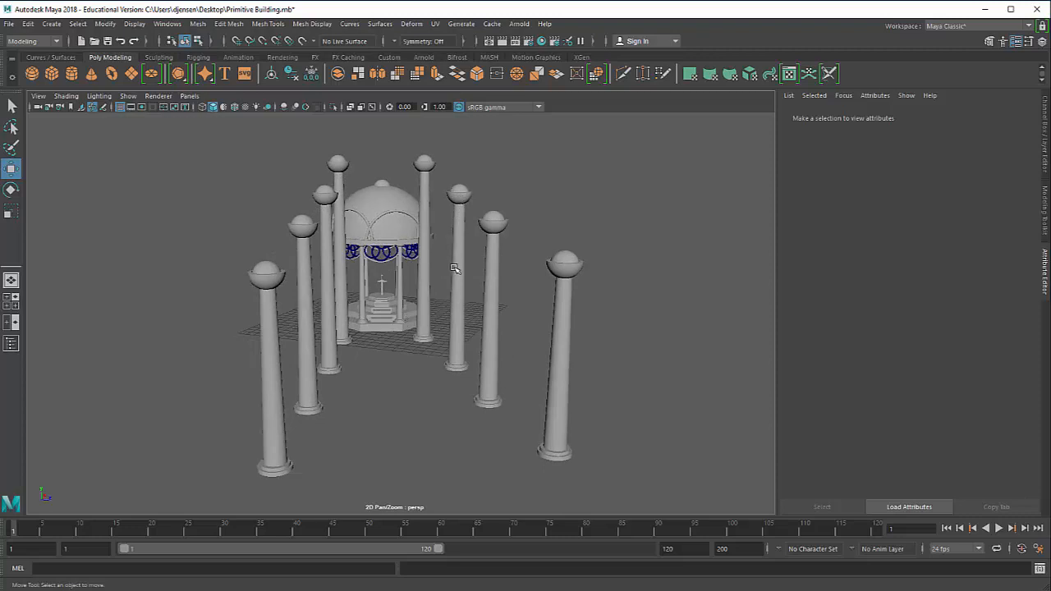
Open the Hypershade and inspect the default lambert1 material's properties
{"action": "left_click", "coordinate": [542, 42]}
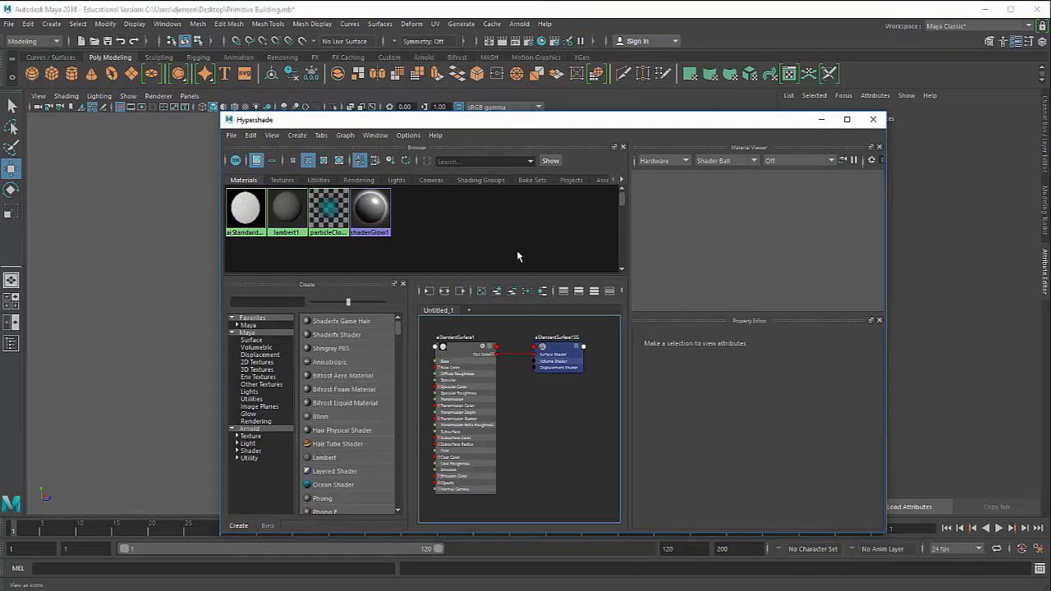
{"action": "left_click_drag", "start_coordinate": [590, 119], "coordinate": [493, 113]}
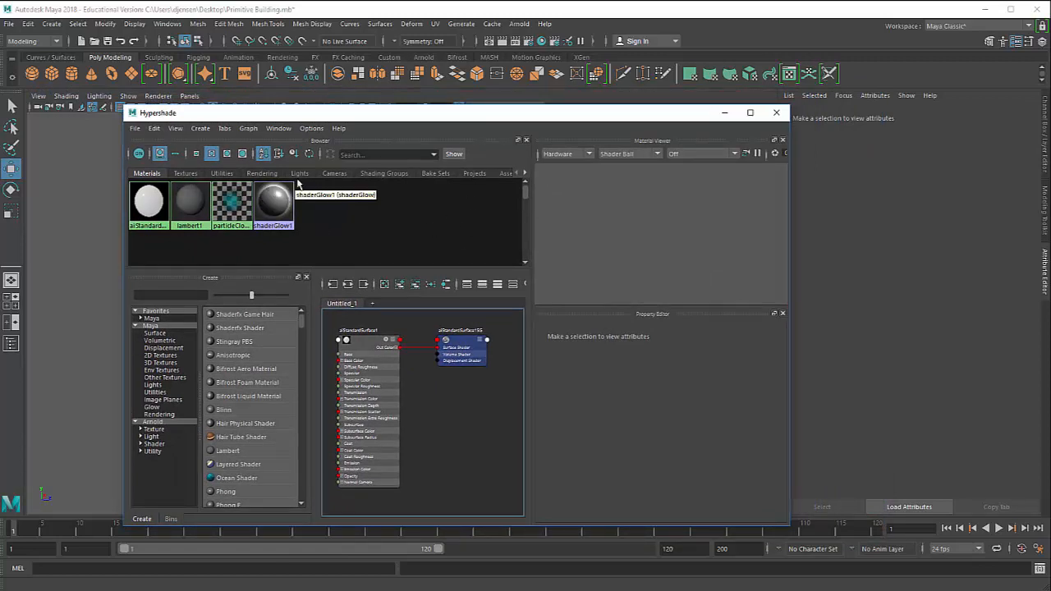
{"action": "left_click", "coordinate": [190, 202]}
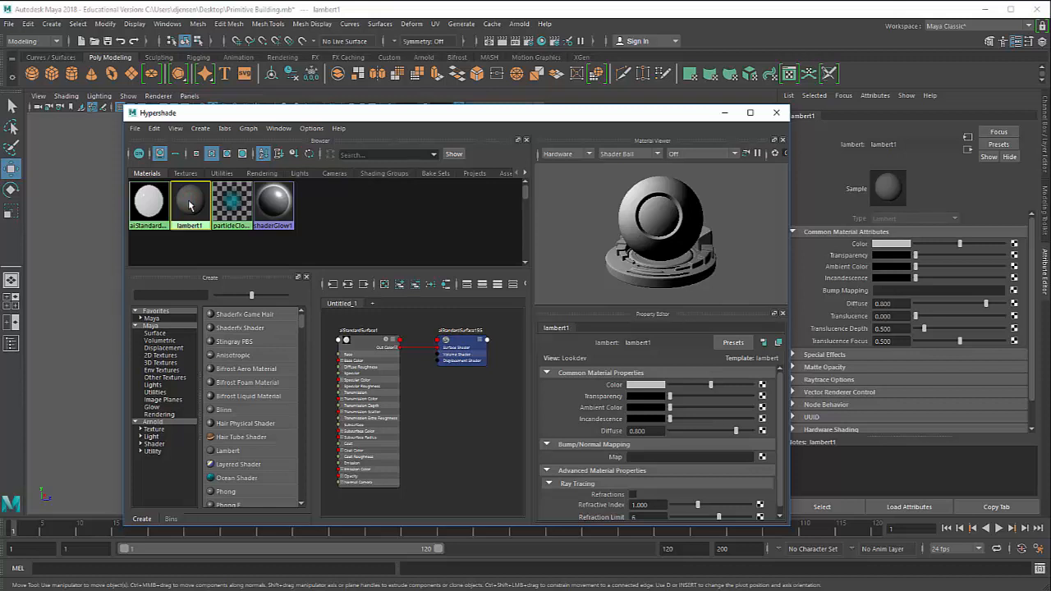
{"action": "middle_click_drag", "start_coordinate": [188, 199], "coordinate": [195, 205]}
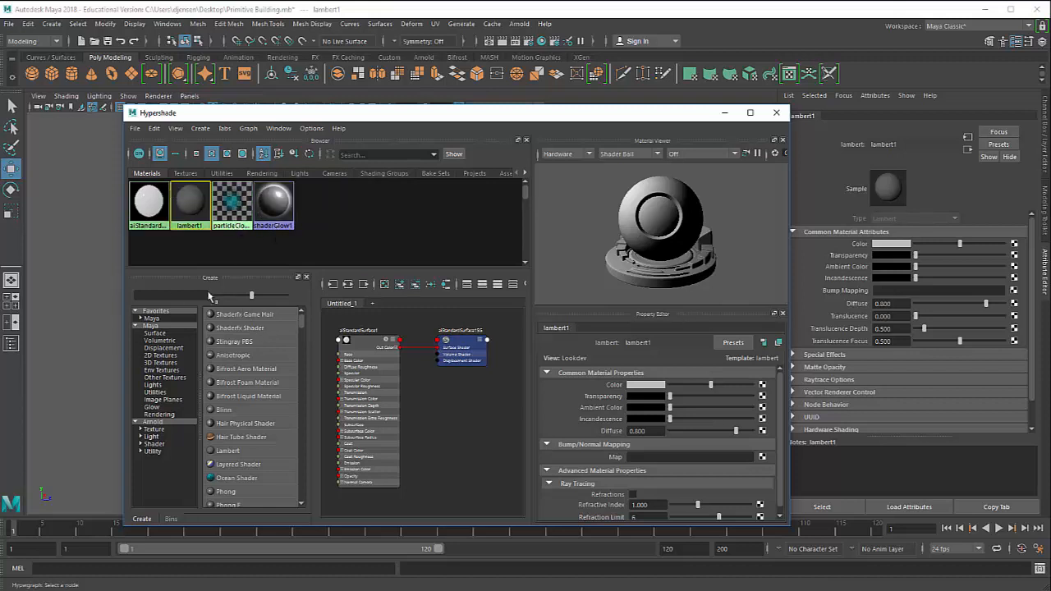
Filter the available node types by "blinn", create a Blinn material, and clear the filter
{"action": "scroll", "coordinate": [226, 359], "scroll_direction": "down", "scroll_amount": 3}
{"action": "scroll", "coordinate": [226, 359], "scroll_direction": "down", "scroll_amount": 15}
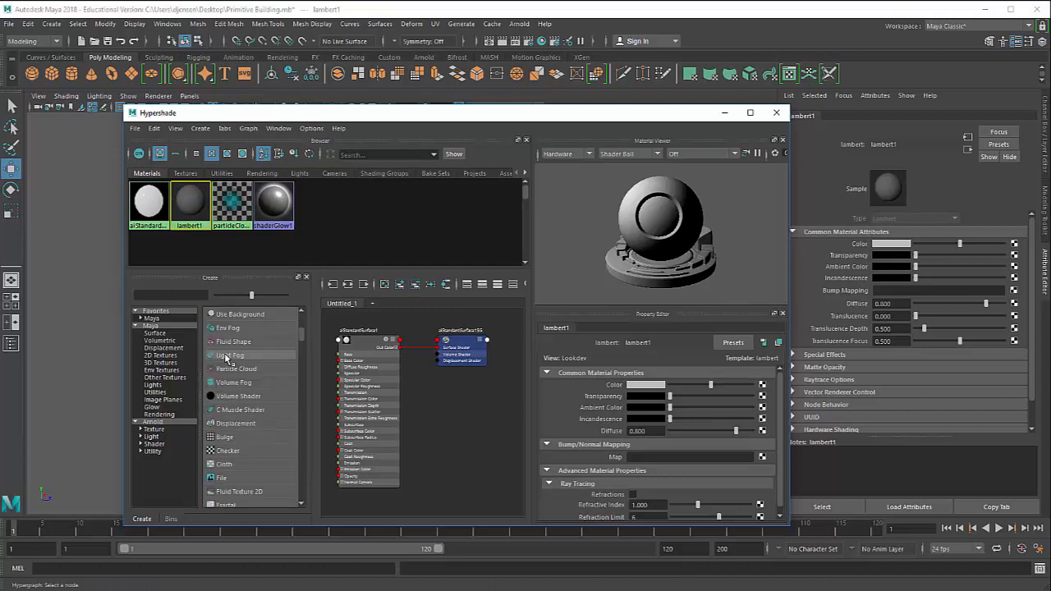
{"action": "scroll", "coordinate": [243, 409], "scroll_direction": "up", "scroll_amount": 18}
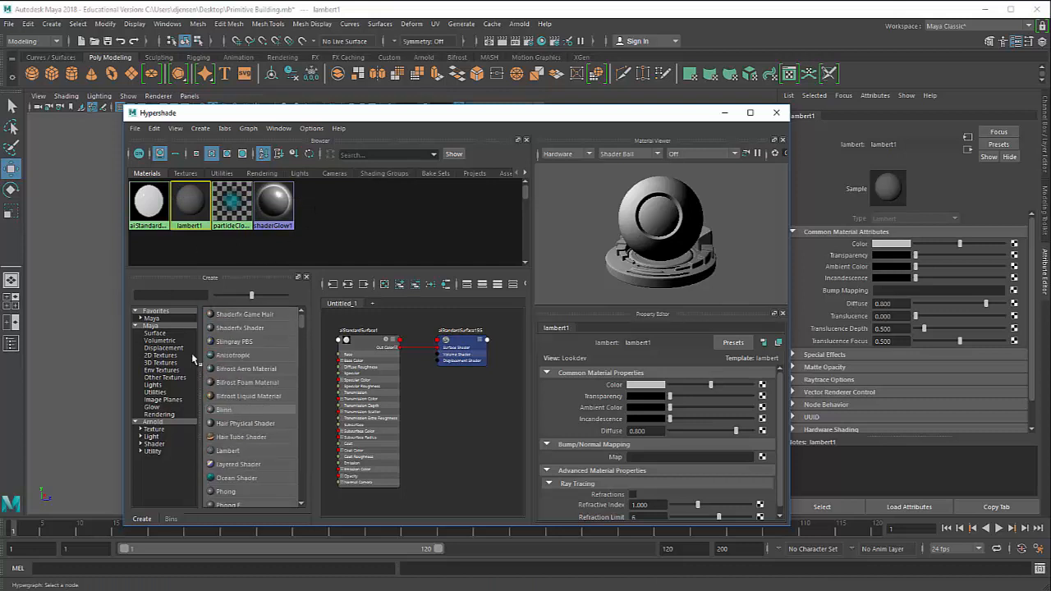
{"action": "scroll", "coordinate": [222, 365], "scroll_direction": "down", "scroll_amount": 18}
{"action": "scroll", "coordinate": [221, 367], "scroll_direction": "up", "scroll_amount": 10}
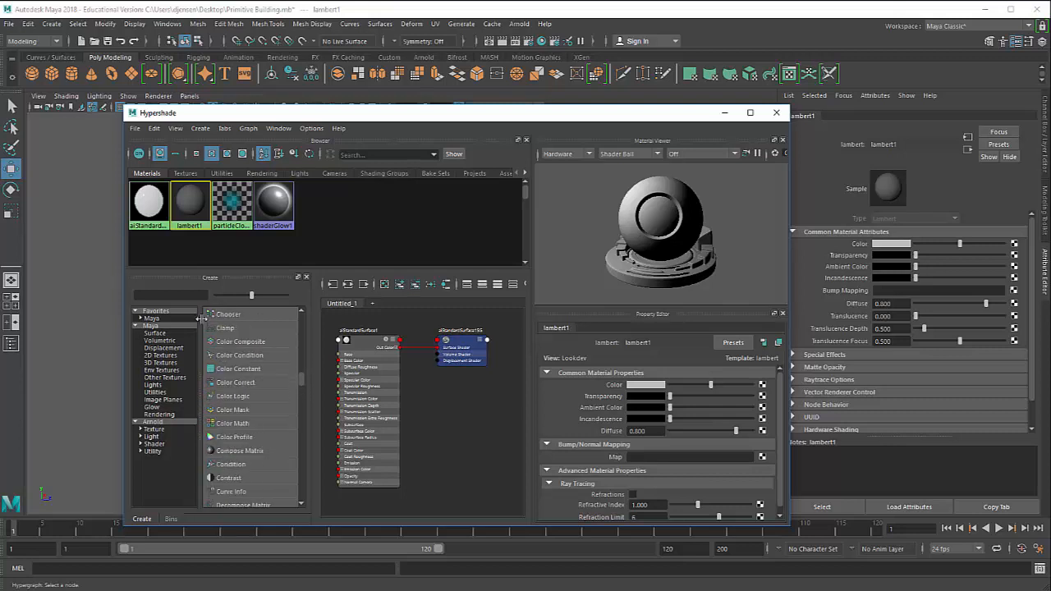
{"action": "scroll", "coordinate": [222, 349], "scroll_direction": "up", "scroll_amount": 8}
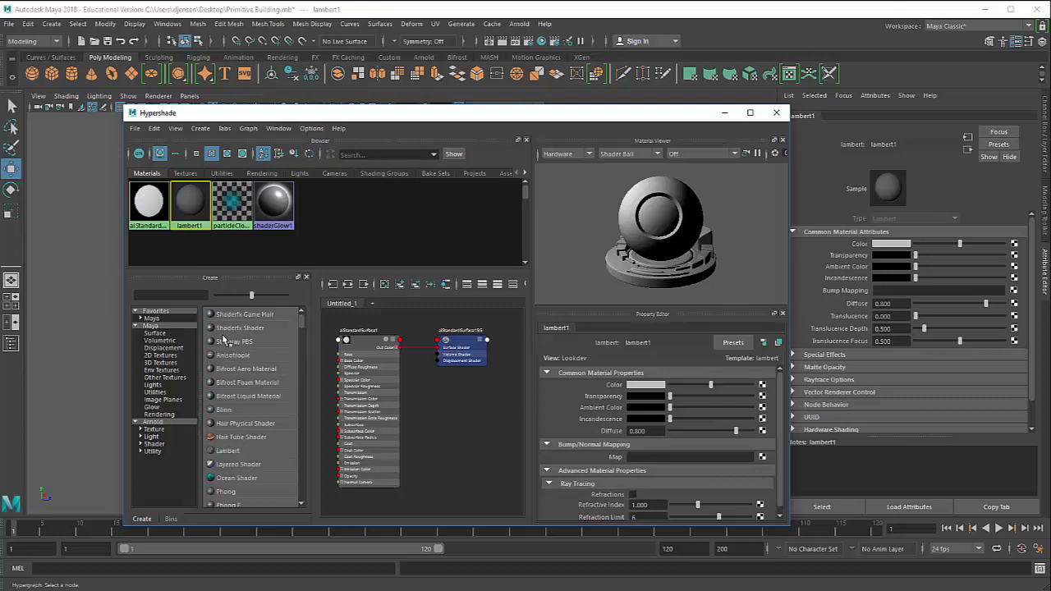
{"action": "left_click", "coordinate": [183, 292]}
{"action": "type", "text": "blinn"}
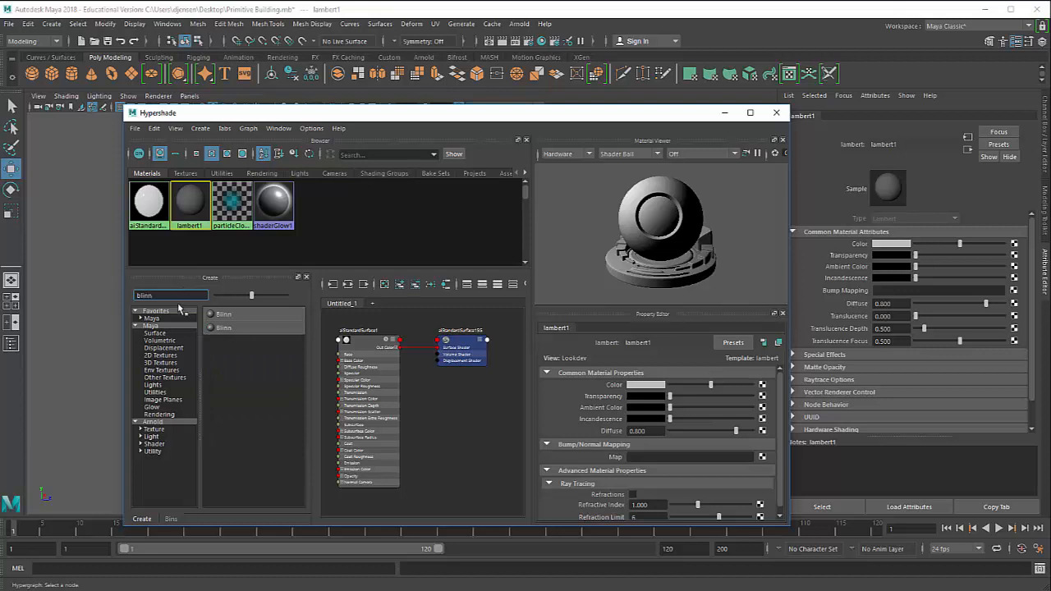
{"action": "left_click", "coordinate": [229, 317]}
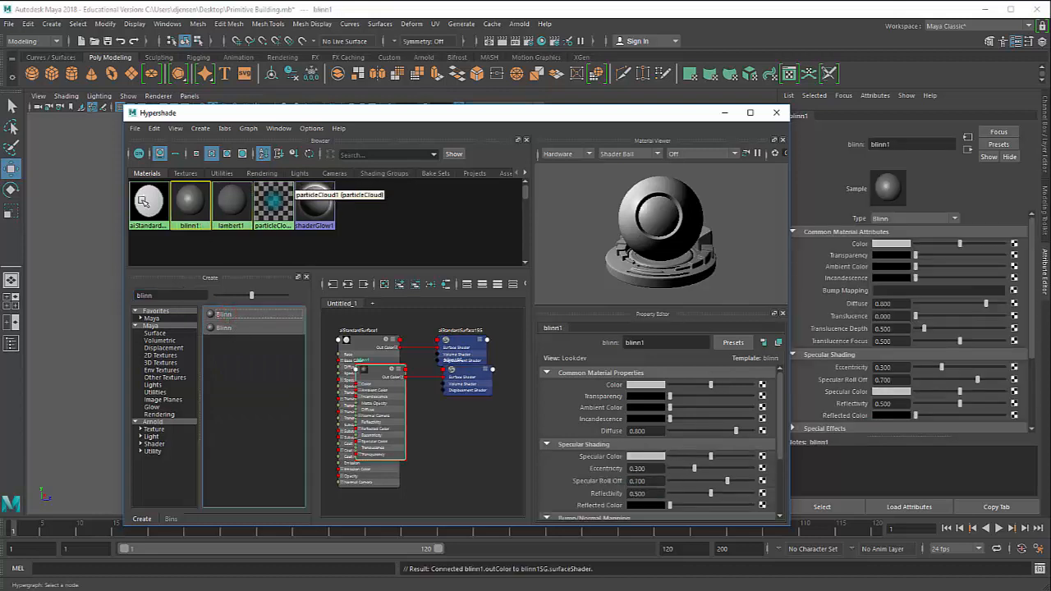
{"action": "double_click", "coordinate": [161, 295]}
{"action": "key", "text": "BackSpace"}
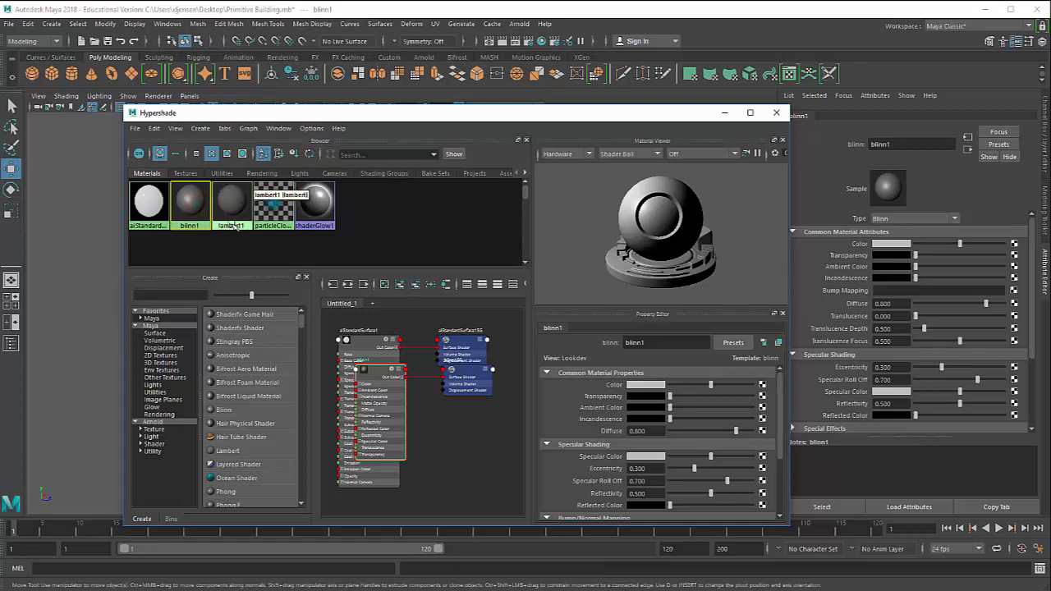
Graph only the new Blinn material's network in the work area and give the Property Editor more height
{"action": "right_click", "coordinate": [198, 211]}
{"action": "left_click", "coordinate": [197, 239]}
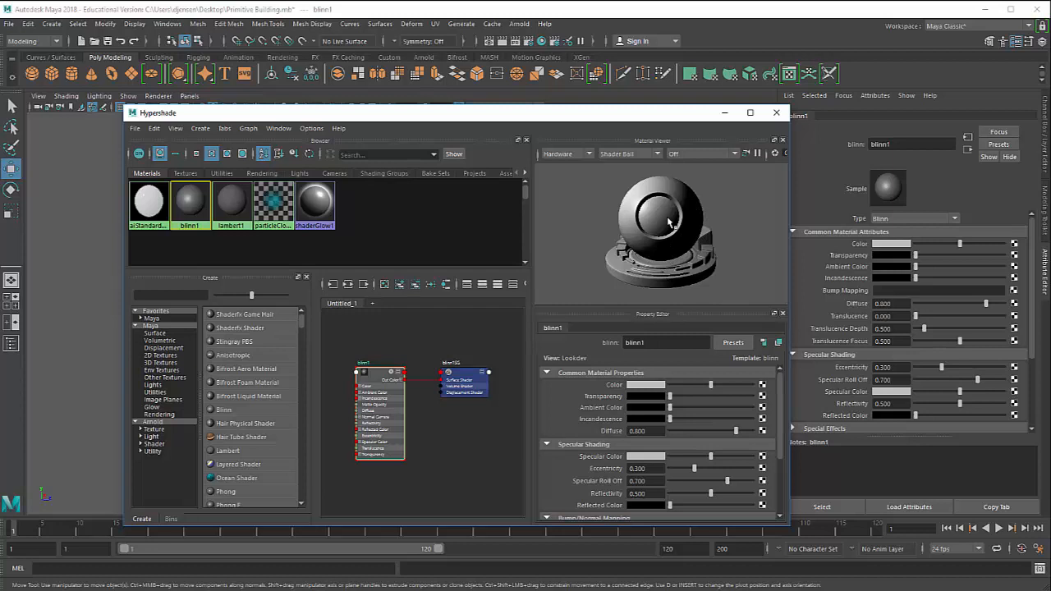
{"action": "left_click", "coordinate": [689, 316]}
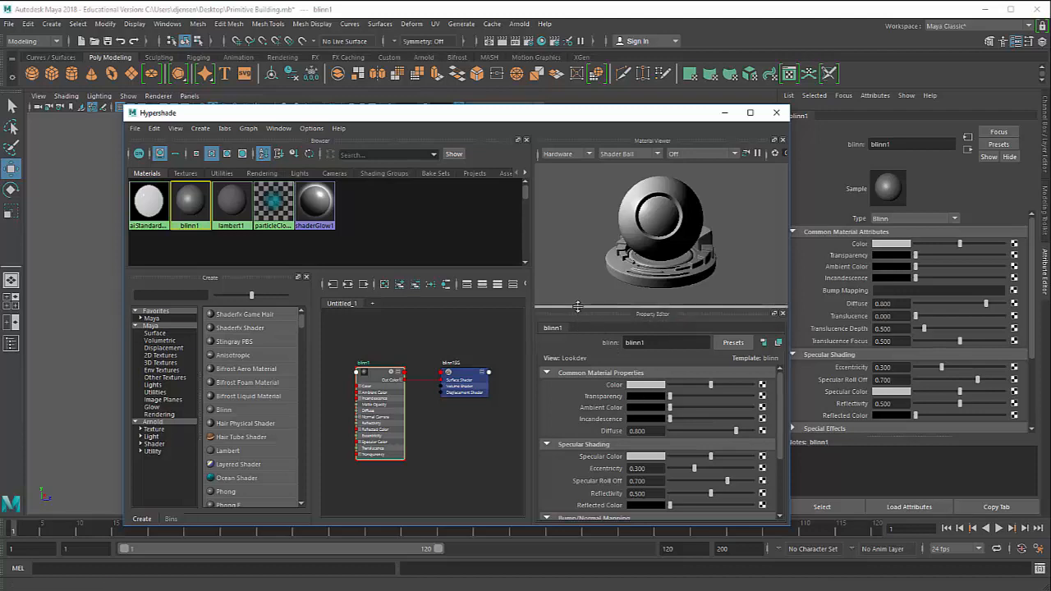
{"action": "left_click_drag", "start_coordinate": [575, 309], "coordinate": [567, 277]}
Move the Hypershade window aside and frame the nearest column of the row in the viewport, leaving nothing selected
{"action": "left_click_drag", "start_coordinate": [481, 110], "coordinate": [798, 122]}
{"action": "scroll", "coordinate": [393, 215], "scroll_direction": "up", "scroll_amount": 3}
{"action": "scroll", "coordinate": [353, 234], "scroll_direction": "up", "scroll_amount": 1}
{"action": "scroll", "coordinate": [327, 256], "scroll_direction": "down", "scroll_amount": 1}
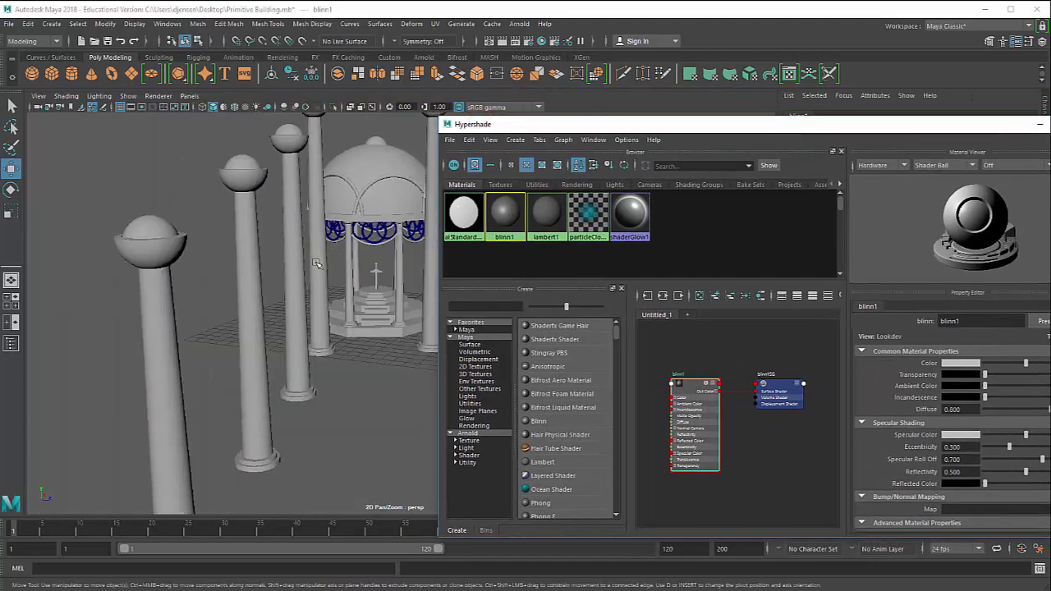
{"action": "left_click_drag", "start_coordinate": [270, 299], "coordinate": [188, 334], "text": "alt"}
{"action": "middle_click_drag", "start_coordinate": [188, 335], "coordinate": [246, 301], "text": "alt"}
{"action": "left_click", "coordinate": [212, 300]}
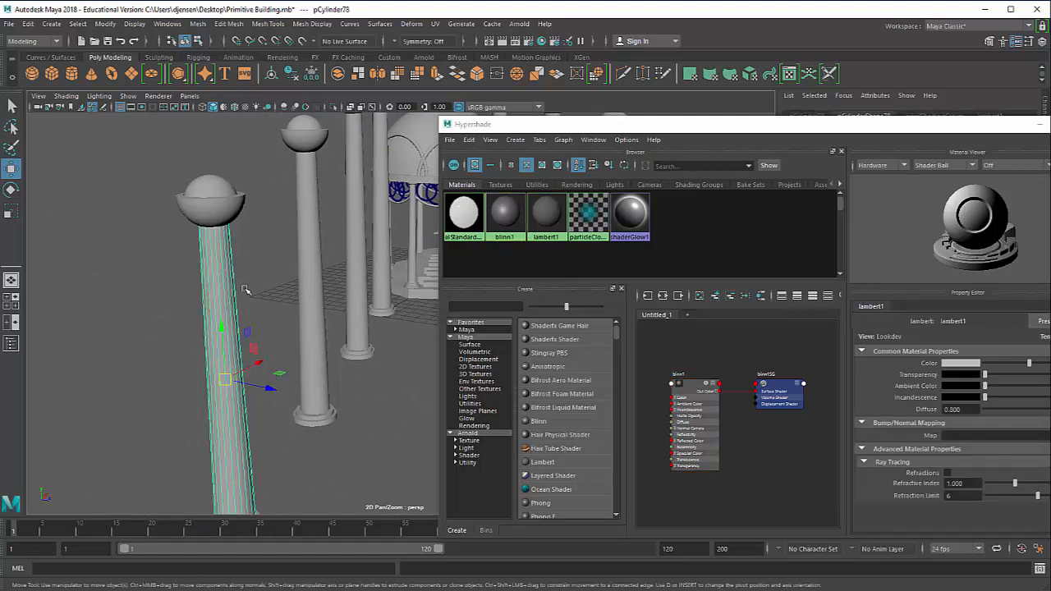
{"action": "scroll", "coordinate": [251, 247], "scroll_direction": "down", "scroll_amount": 2}
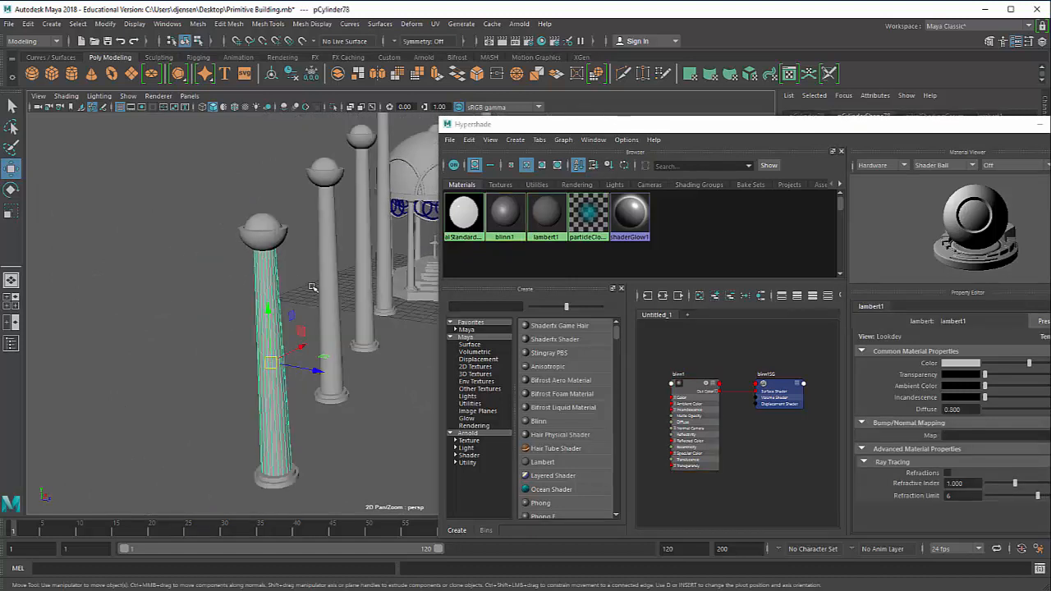
{"action": "middle_click_drag", "start_coordinate": [304, 301], "coordinate": [272, 286], "text": "alt"}
{"action": "left_click", "coordinate": [272, 285]}
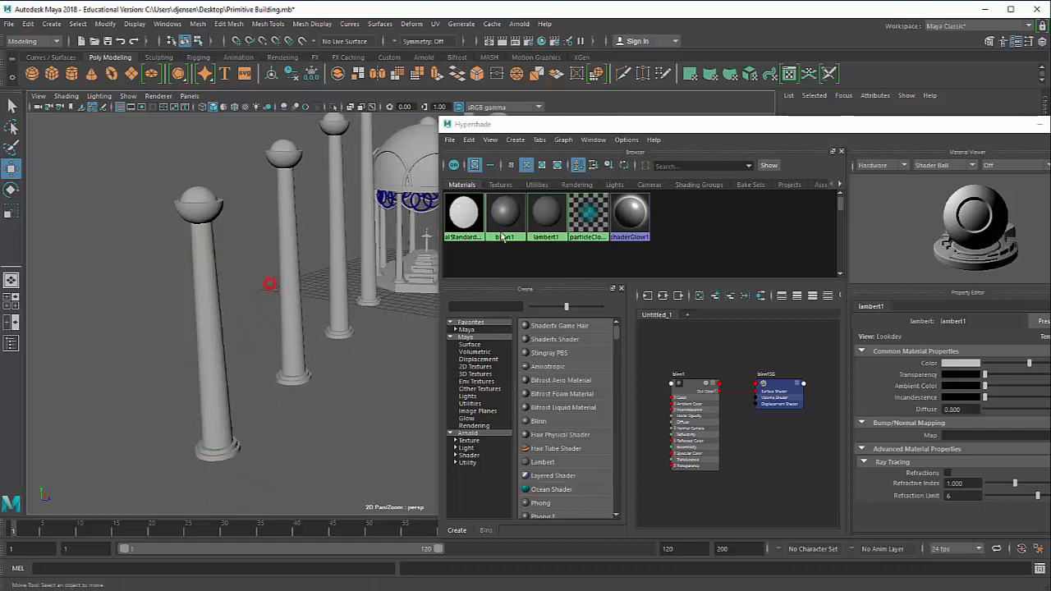
Bring the Property Editor fully into view and rename the blinn1 material as Marble
{"action": "left_click", "coordinate": [505, 213]}
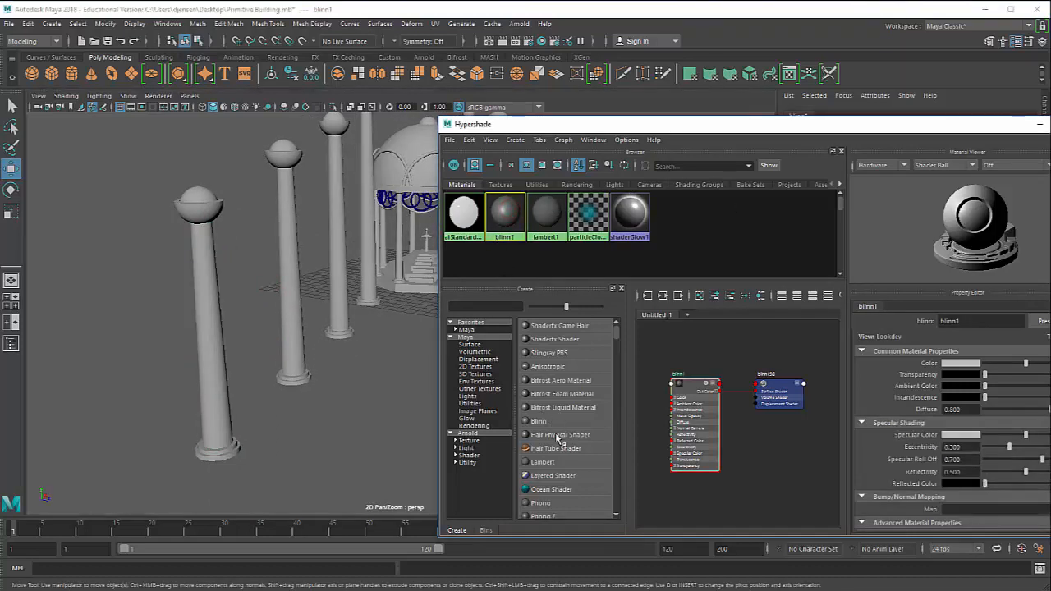
{"action": "left_click_drag", "start_coordinate": [597, 124], "coordinate": [513, 85]}
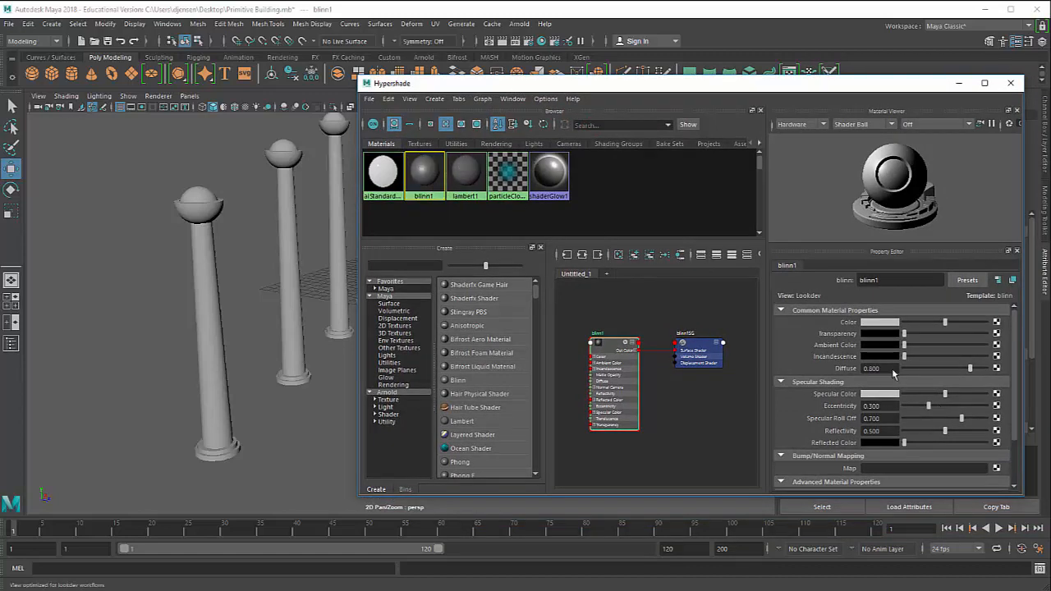
{"action": "double_click", "coordinate": [890, 279]}
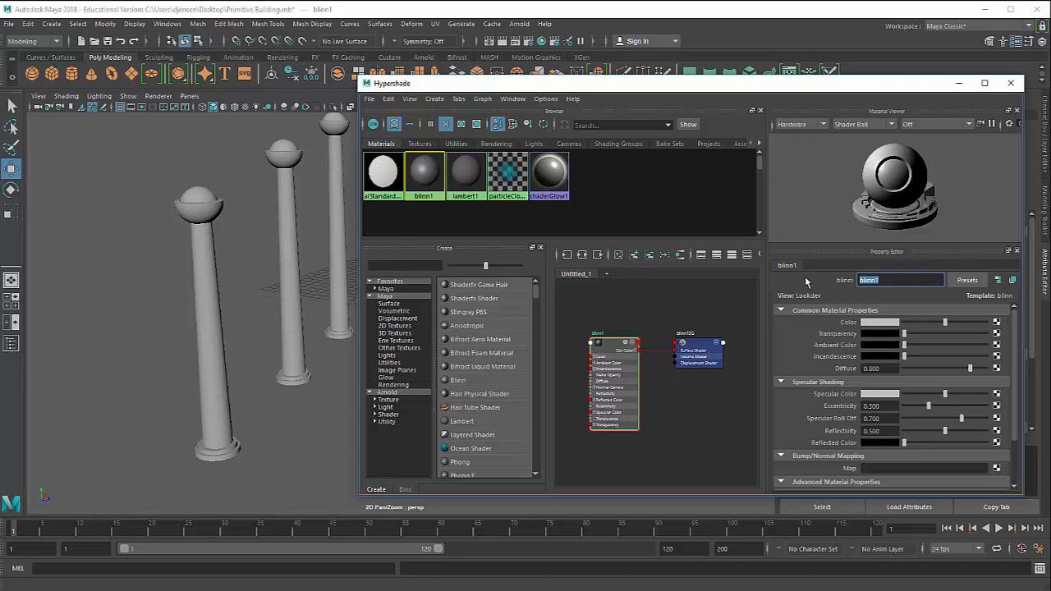
{"action": "type", "text": "Marble"}
{"action": "key", "text": "Return"}
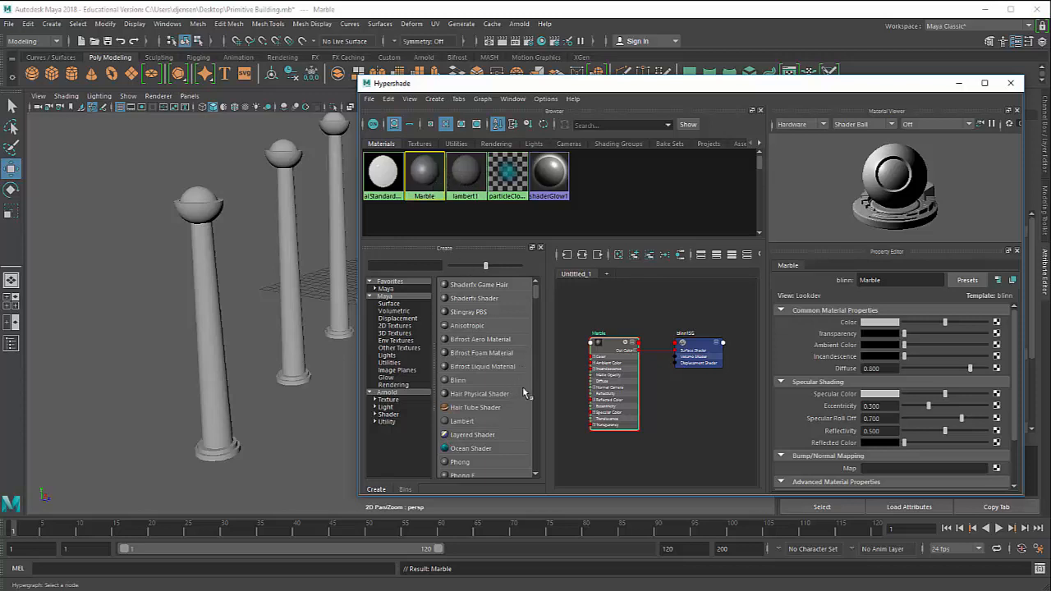
Map a Marble 3D texture to the Color attribute of the Marble material
{"action": "scroll", "coordinate": [734, 368], "scroll_direction": "up", "scroll_amount": 2}
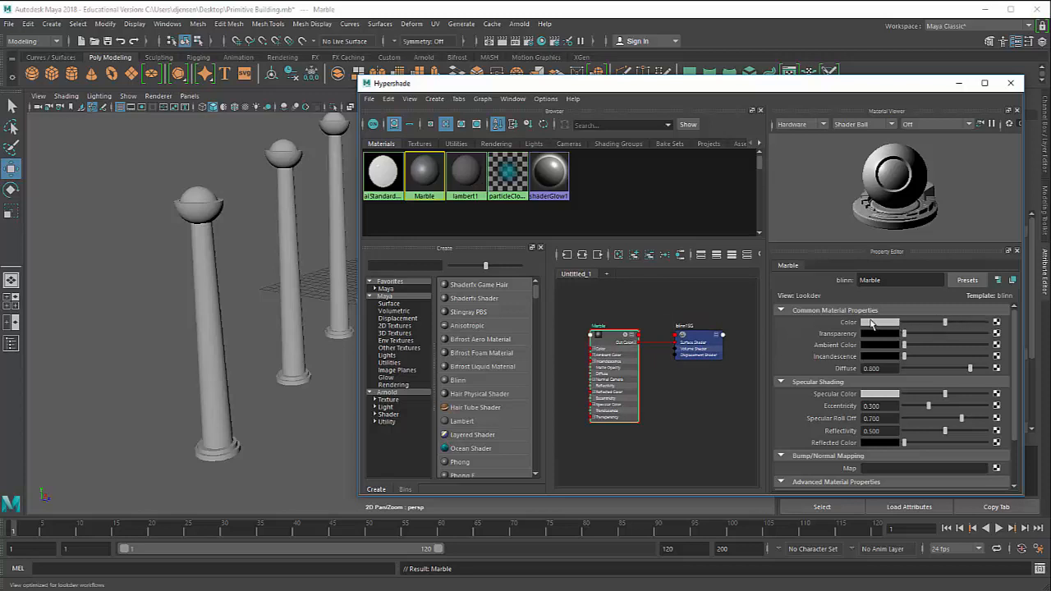
{"action": "left_click", "coordinate": [997, 323]}
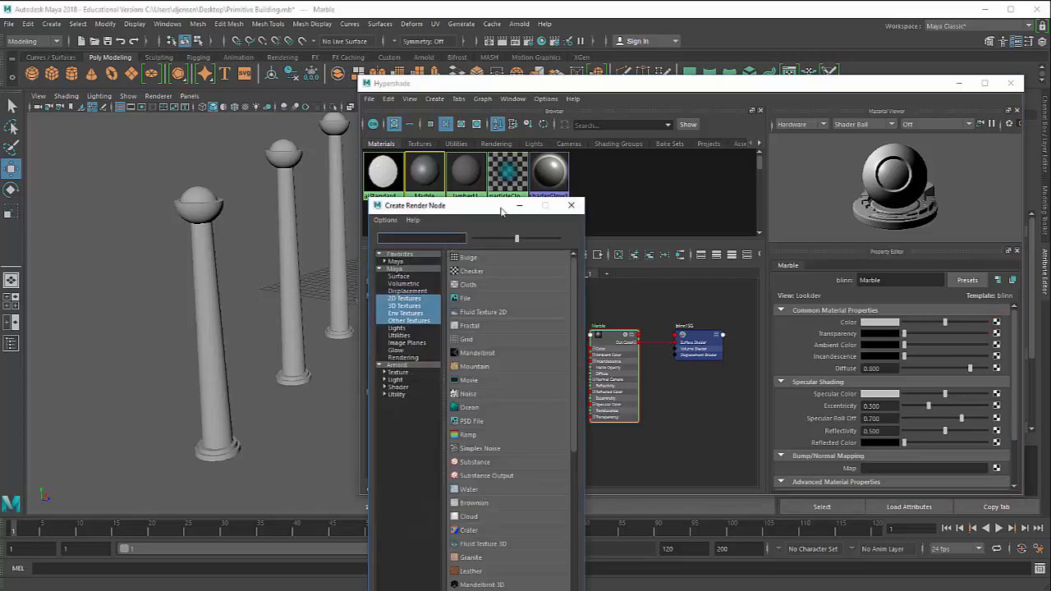
{"action": "left_click_drag", "start_coordinate": [500, 206], "coordinate": [526, 77]}
{"action": "scroll", "coordinate": [515, 165], "scroll_direction": "down", "scroll_amount": 5}
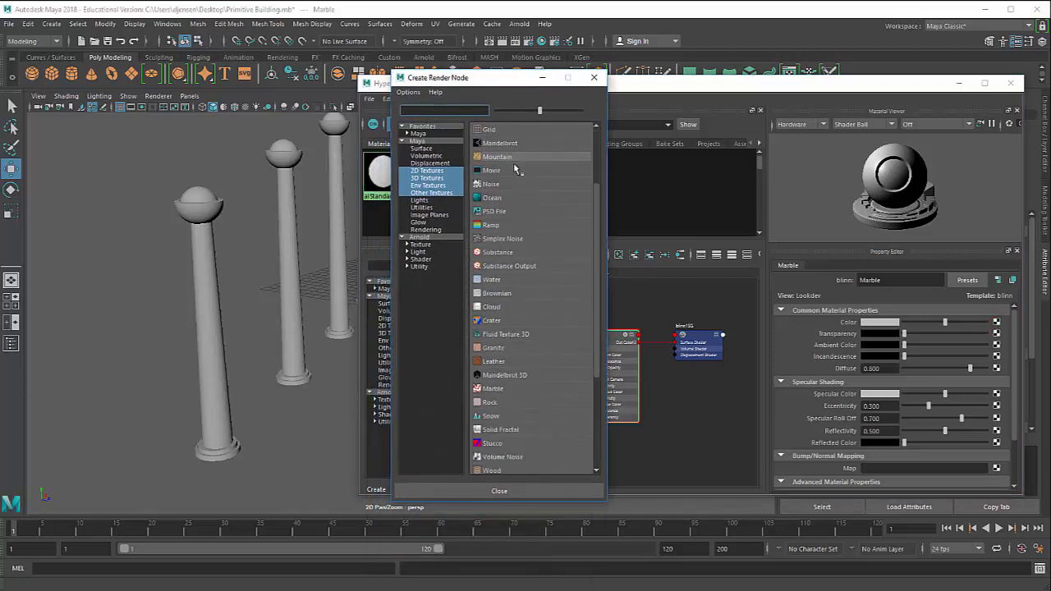
{"action": "scroll", "coordinate": [511, 212], "scroll_direction": "down", "scroll_amount": 2}
{"action": "scroll", "coordinate": [524, 332], "scroll_direction": "down", "scroll_amount": 1}
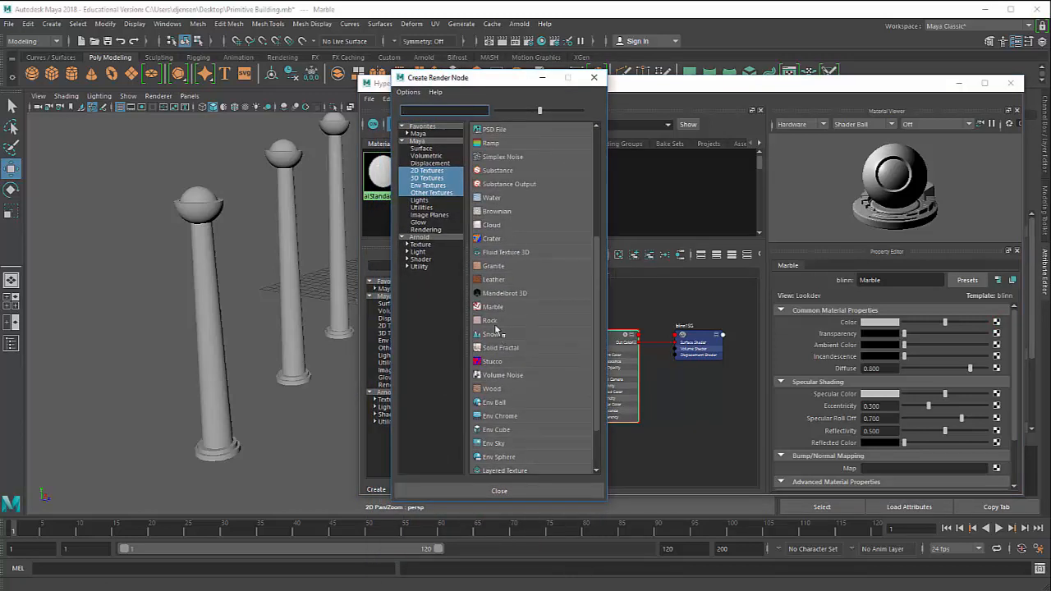
{"action": "left_click", "coordinate": [493, 308]}
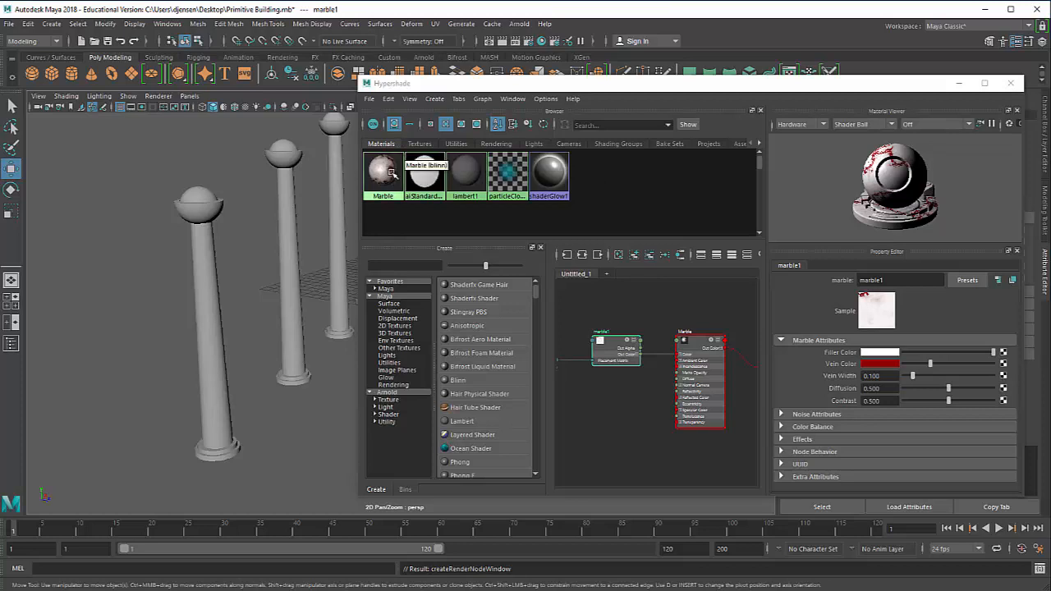
Assign the Marble material to the nearest column's shaft and turn on textured shading in the viewport
{"action": "left_click", "coordinate": [195, 278]}
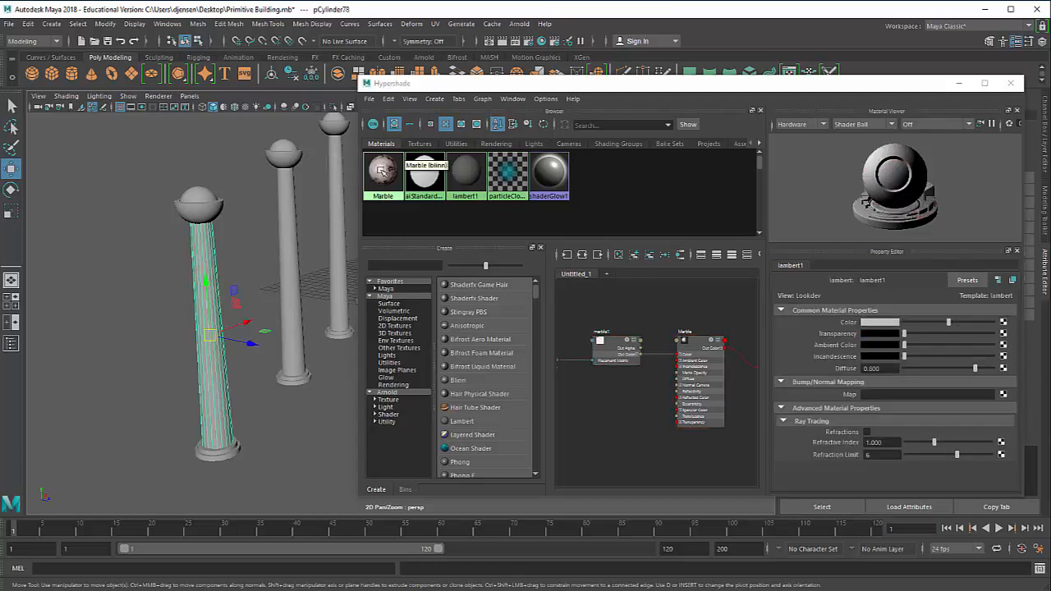
{"action": "right_click_drag", "start_coordinate": [381, 170], "coordinate": [383, 140]}
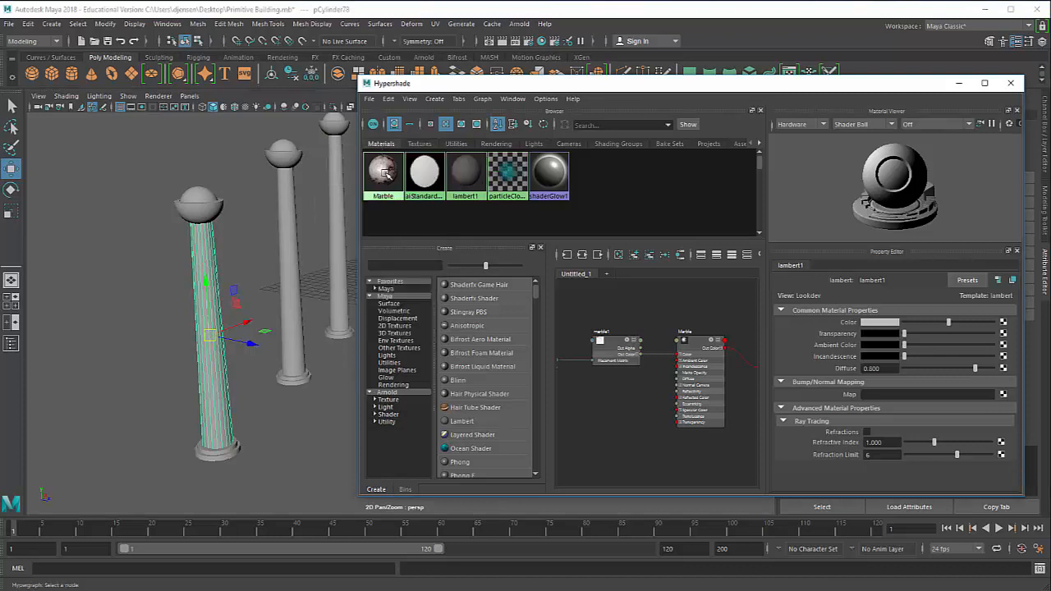
{"action": "middle_click_drag", "start_coordinate": [384, 170], "coordinate": [204, 277]}
{"action": "left_click", "coordinate": [261, 367]}
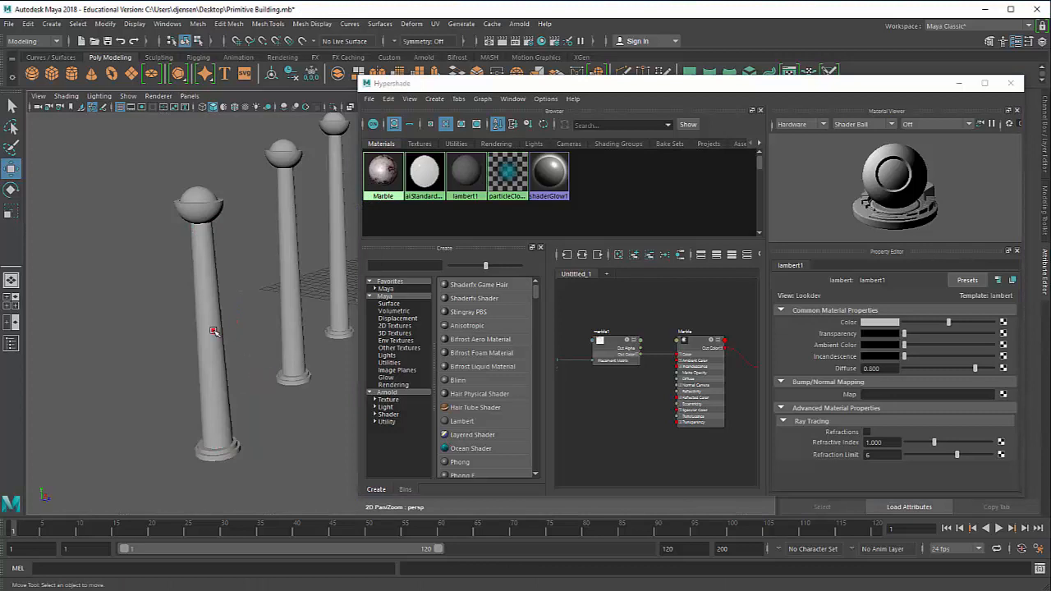
{"action": "left_click", "coordinate": [215, 331]}
{"action": "left_click", "coordinate": [274, 421]}
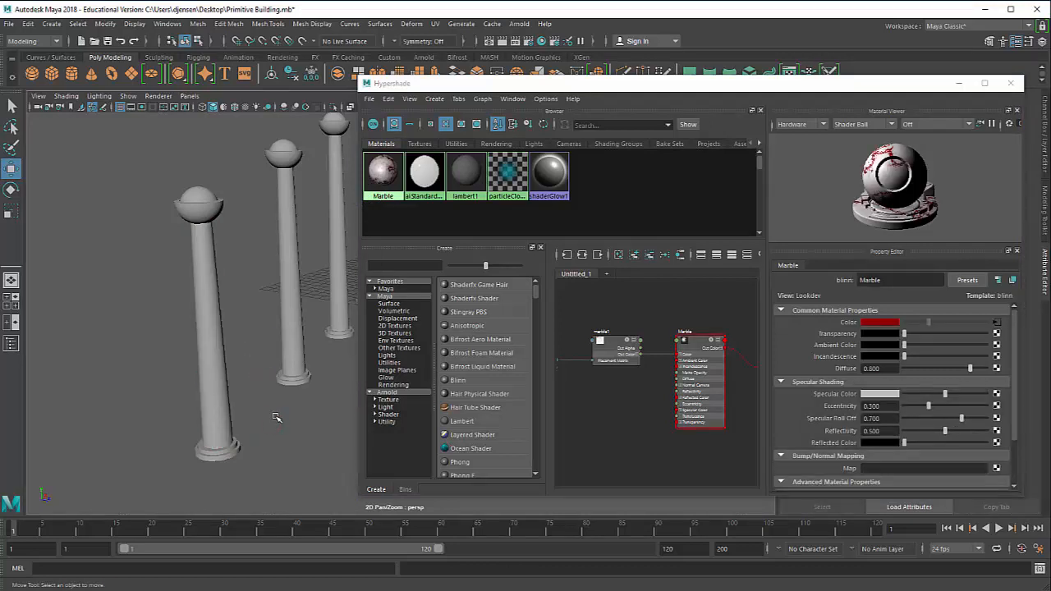
{"action": "key", "text": "6"}
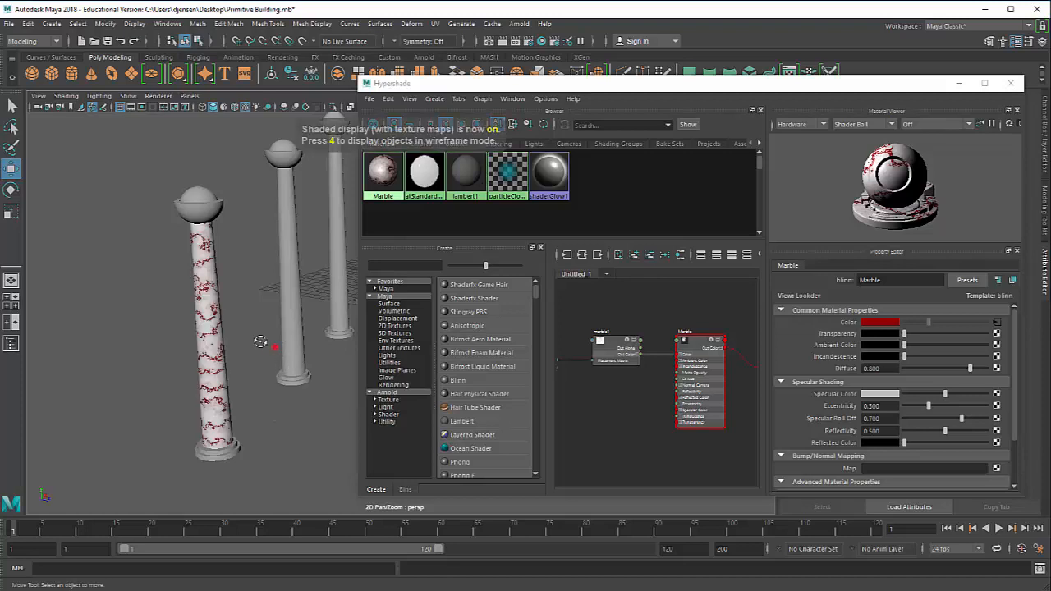
Examine the marble pattern on the nearest column's shaft up close, comparing plain shaded and textured display
{"action": "left_click_drag", "start_coordinate": [262, 342], "coordinate": [252, 329], "text": "alt"}
{"action": "scroll", "coordinate": [250, 322], "scroll_direction": "down", "scroll_amount": 3}
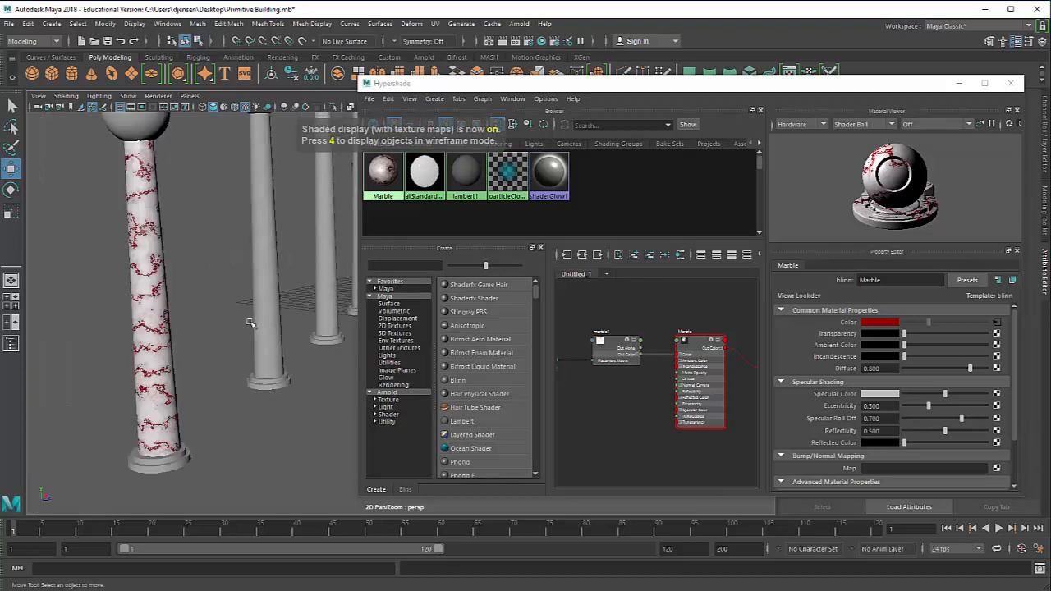
{"action": "key", "text": "5"}
{"action": "key", "text": "6"}
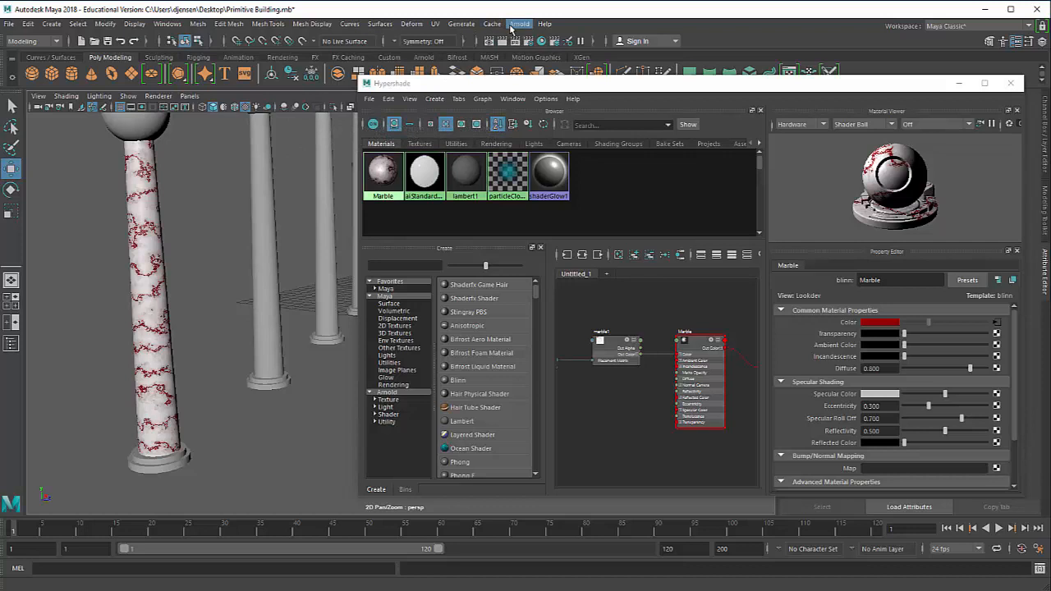
{"action": "scroll", "coordinate": [277, 162], "scroll_direction": "up", "scroll_amount": 3}
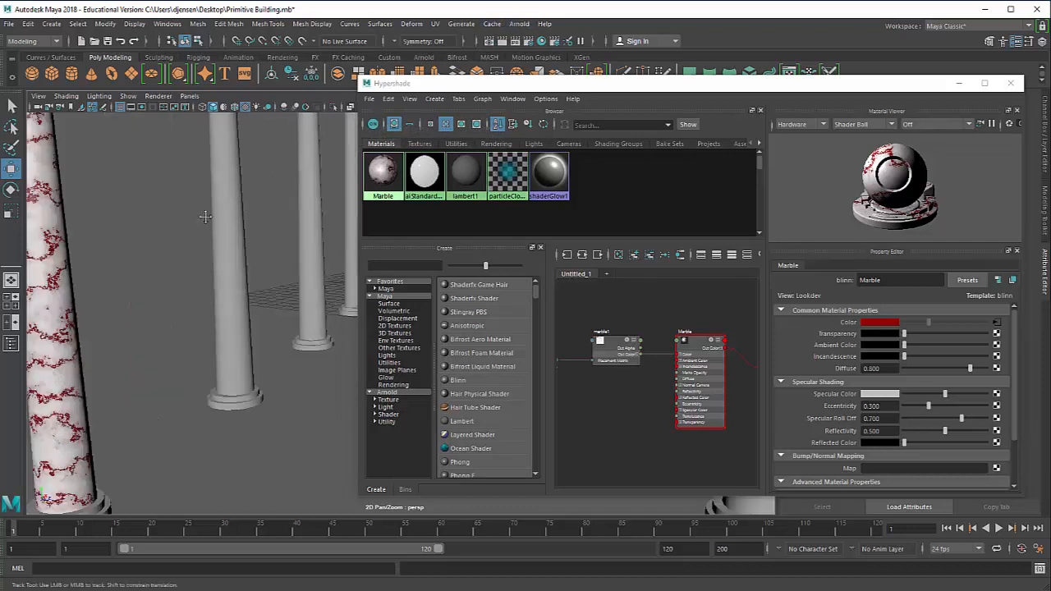
{"action": "middle_click_drag", "start_coordinate": [204, 216], "coordinate": [259, 217], "text": "alt"}
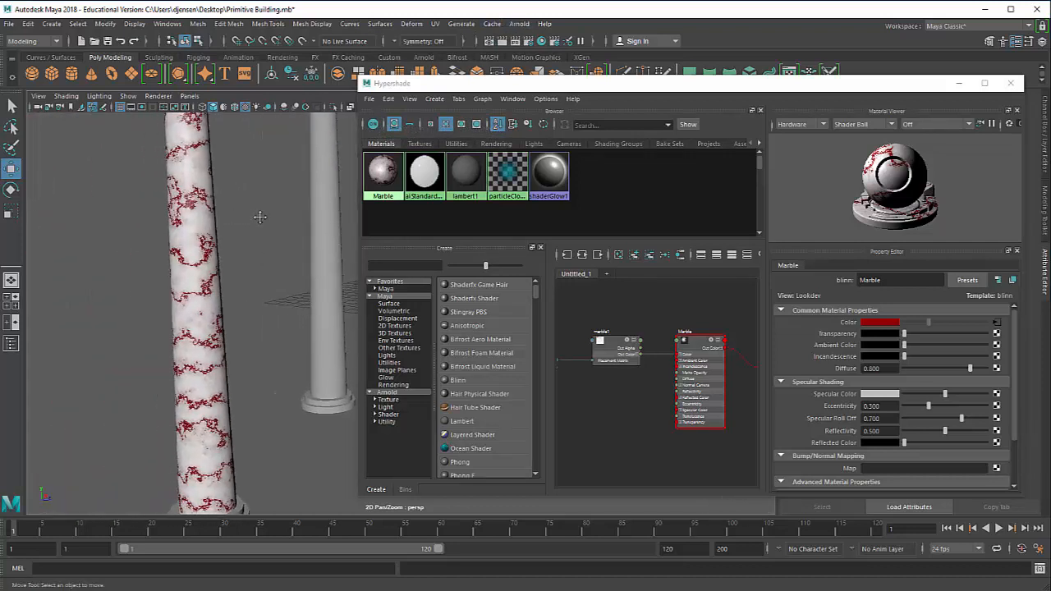
Set the Marble material's marble texture to a black Vein Color and a Vein Width of 0.058
{"action": "left_click", "coordinate": [382, 172]}
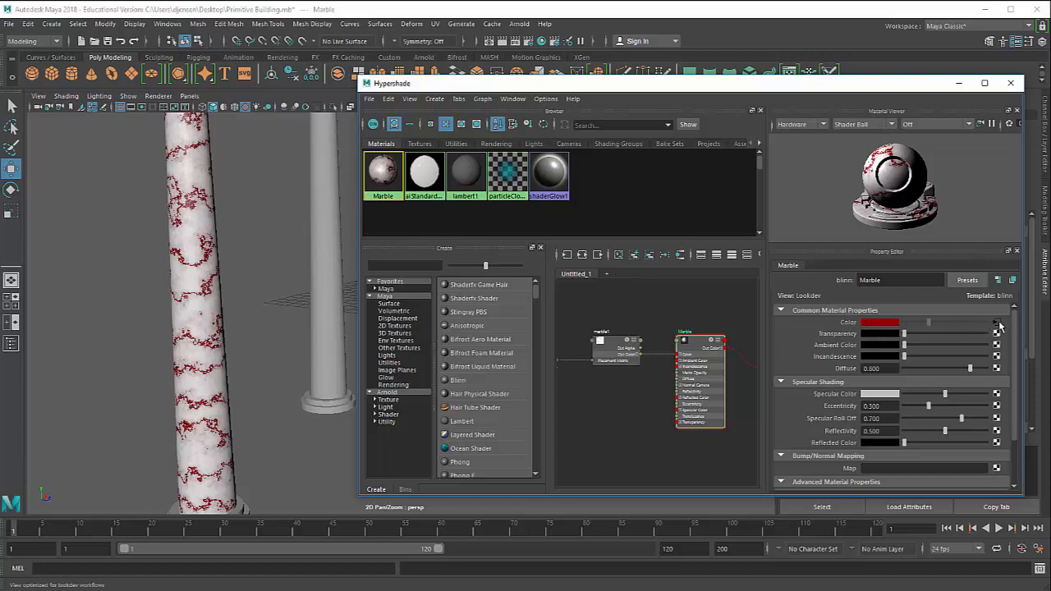
{"action": "left_click", "coordinate": [998, 324]}
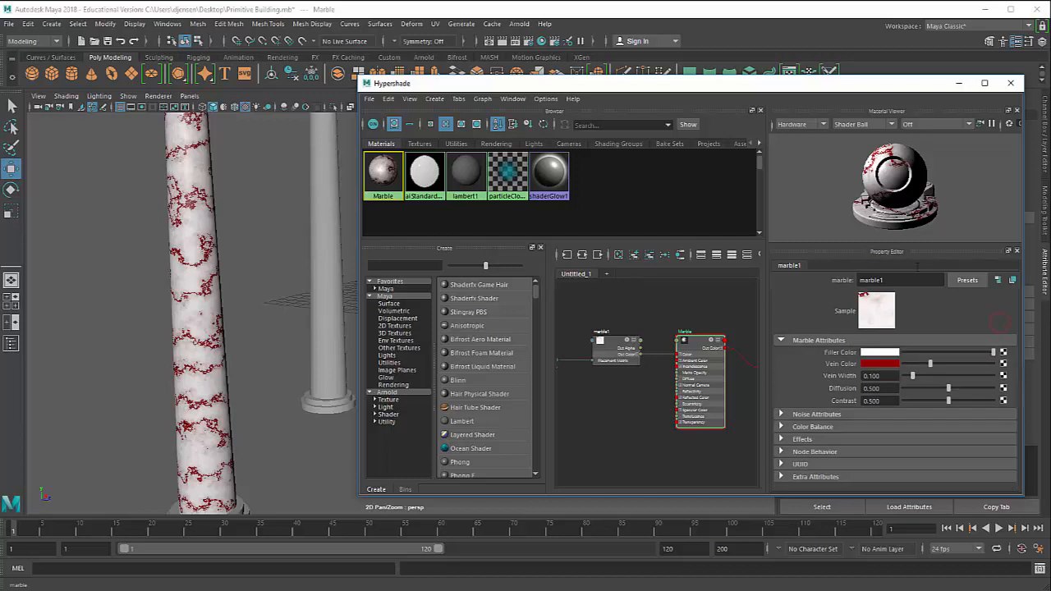
{"action": "left_click", "coordinate": [881, 363]}
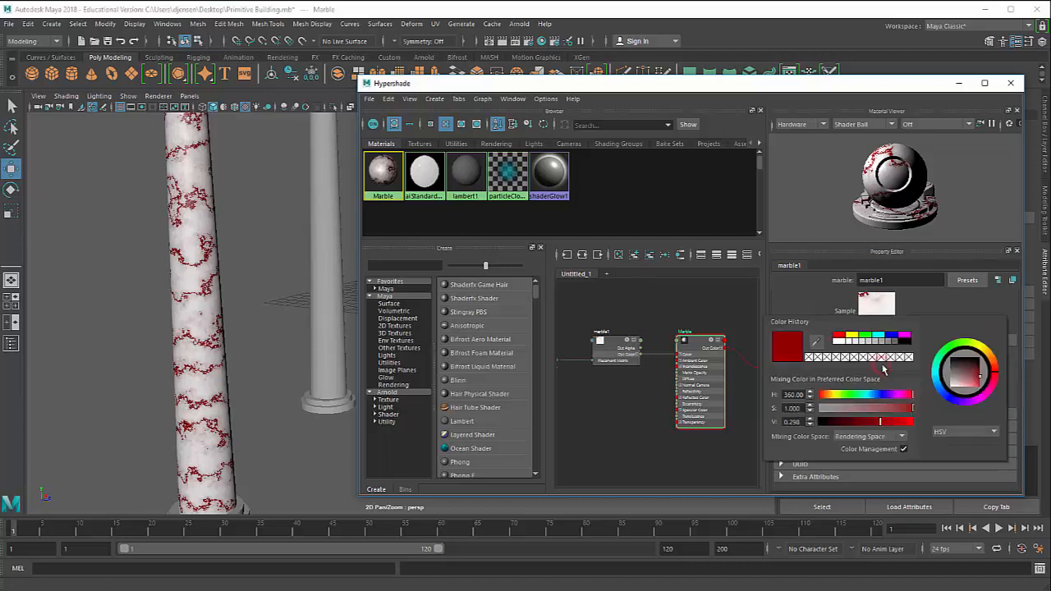
{"action": "left_click", "coordinate": [902, 342]}
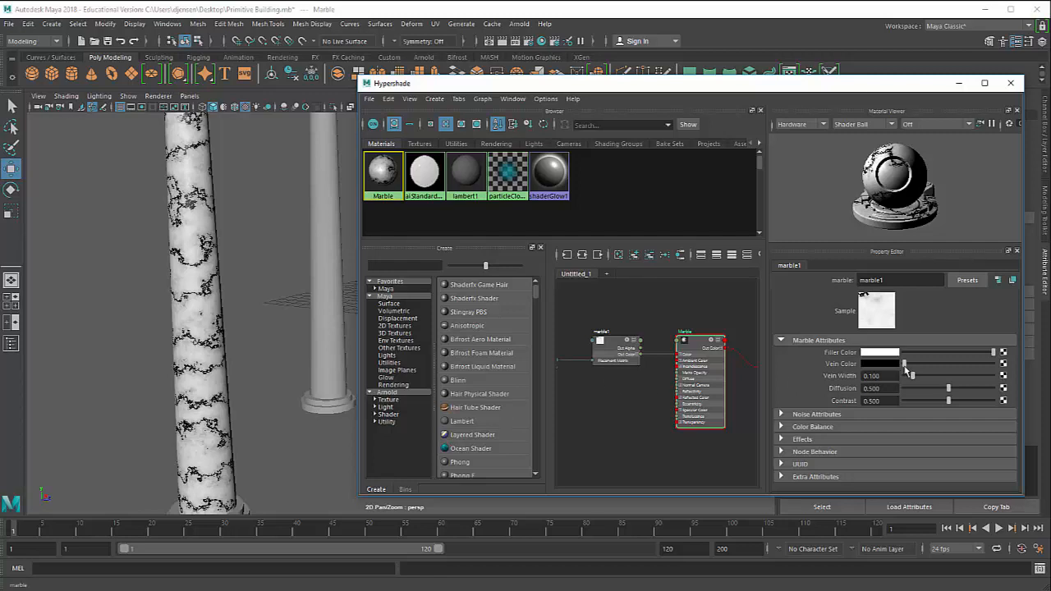
{"action": "mouse_move", "coordinate": [914, 376]}
{"action": "left_mouse_down"}
{"action": "mouse_move", "coordinate": [928, 377]}
{"action": "mouse_move", "coordinate": [910, 380]}
{"action": "left_mouse_up"}
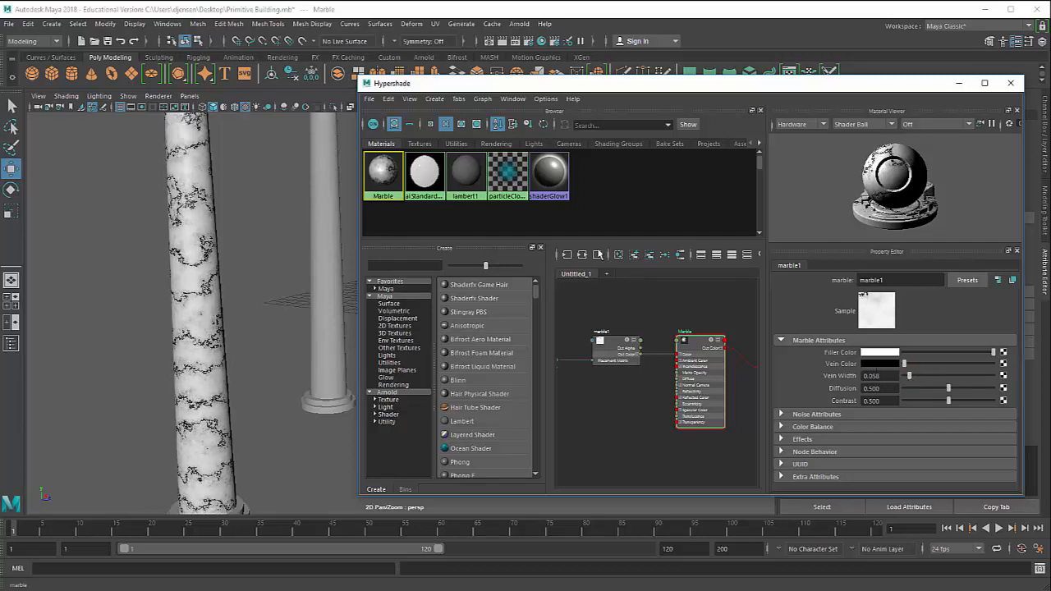
Render the scene with Arnold and close the Hypershade, keeping the render window clear of the marble column
{"action": "left_click_drag", "start_coordinate": [540, 89], "coordinate": [491, 121]}
{"action": "left_click_drag", "start_coordinate": [601, 112], "coordinate": [313, 136]}
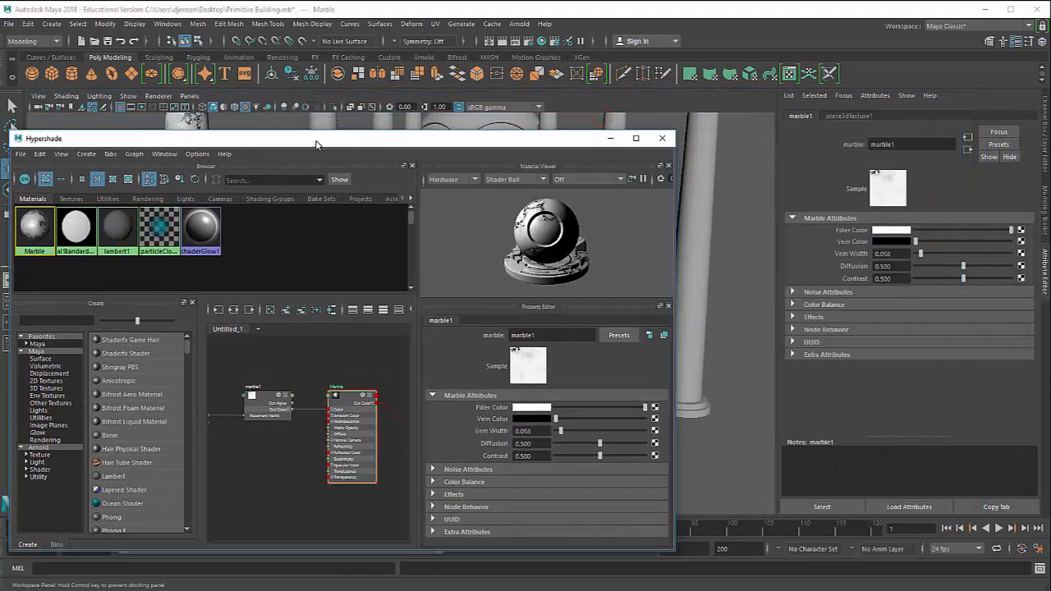
{"action": "left_click", "coordinate": [524, 23]}
{"action": "left_click", "coordinate": [532, 45]}
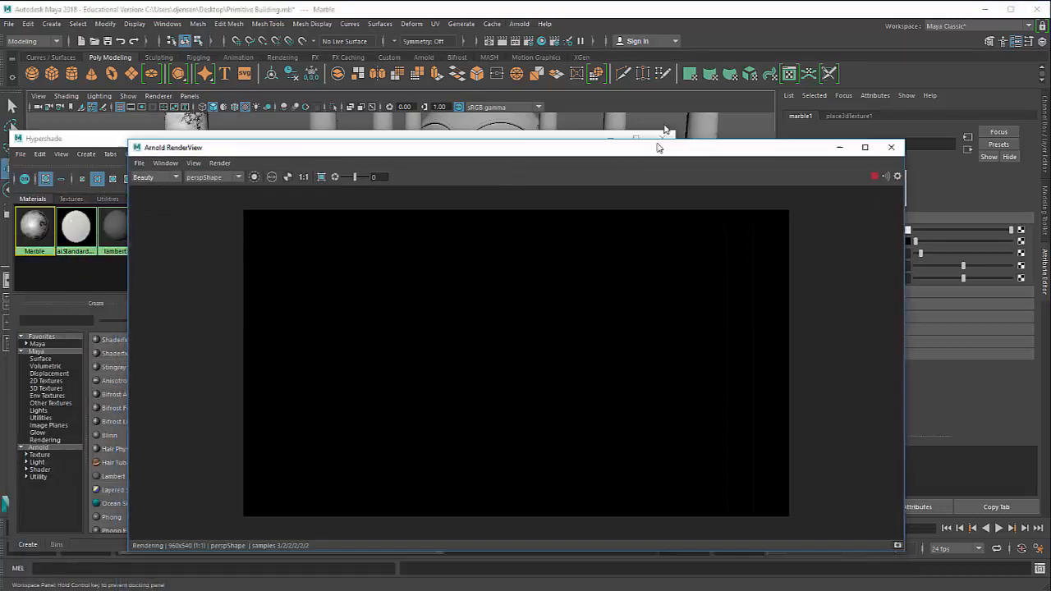
{"action": "left_click_drag", "start_coordinate": [657, 145], "coordinate": [765, 147]}
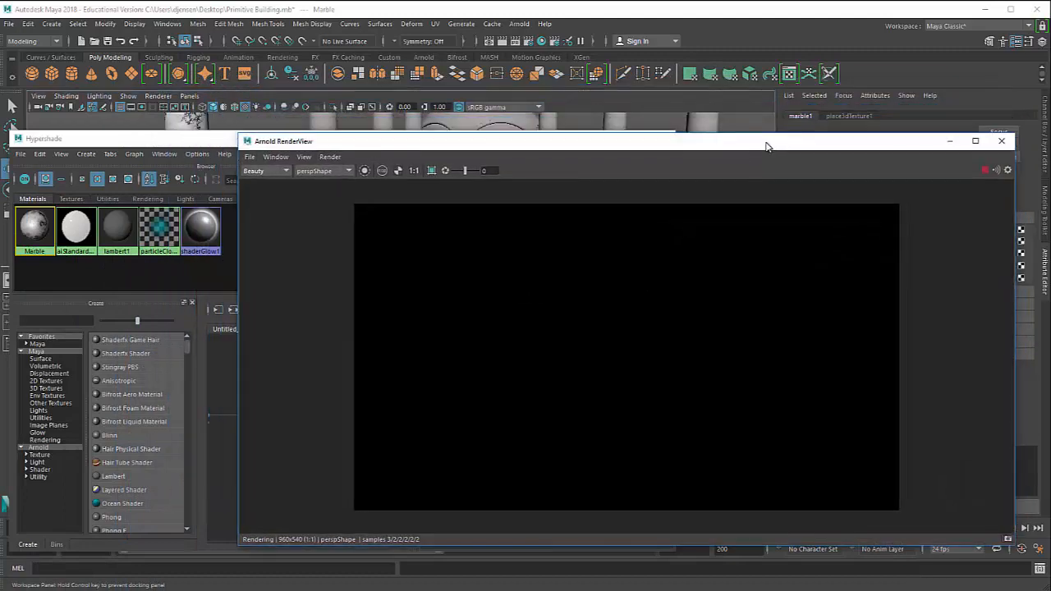
{"action": "left_click_drag", "start_coordinate": [323, 145], "coordinate": [431, 222]}
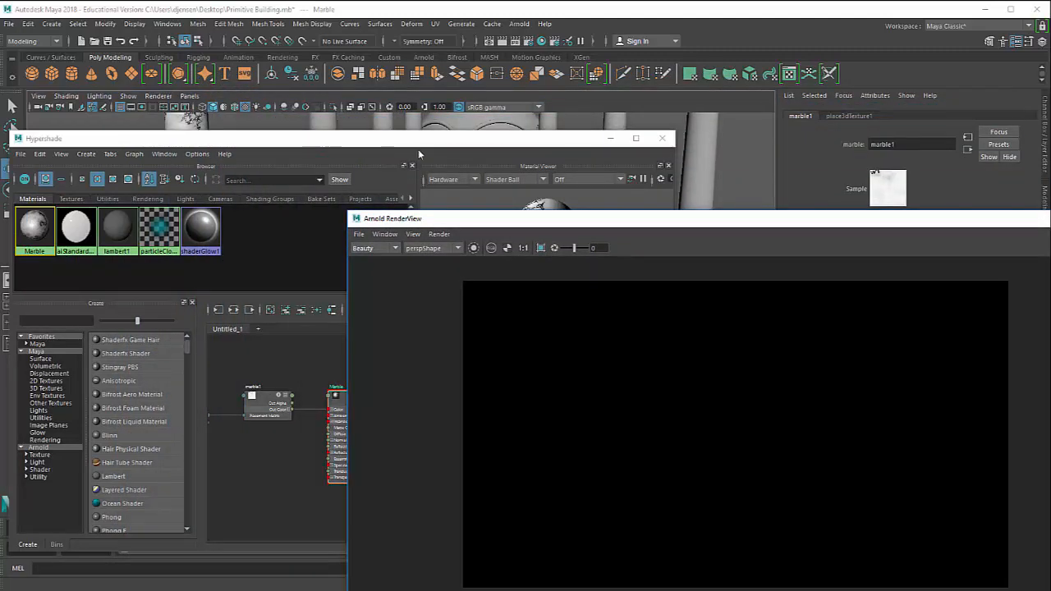
{"action": "left_click", "coordinate": [662, 138]}
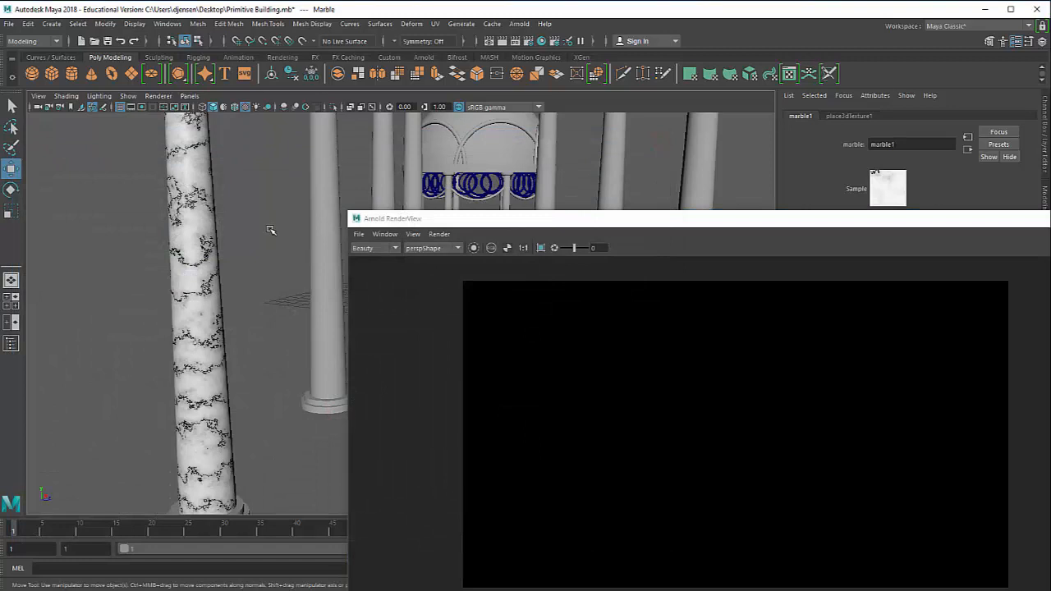
Reframe the columns in the viewport beside the render window and add an Arnold Physical Sky light to the scene
{"action": "left_click_drag", "start_coordinate": [272, 229], "coordinate": [304, 234], "text": "alt"}
{"action": "left_click_drag", "start_coordinate": [552, 220], "coordinate": [490, 143]}
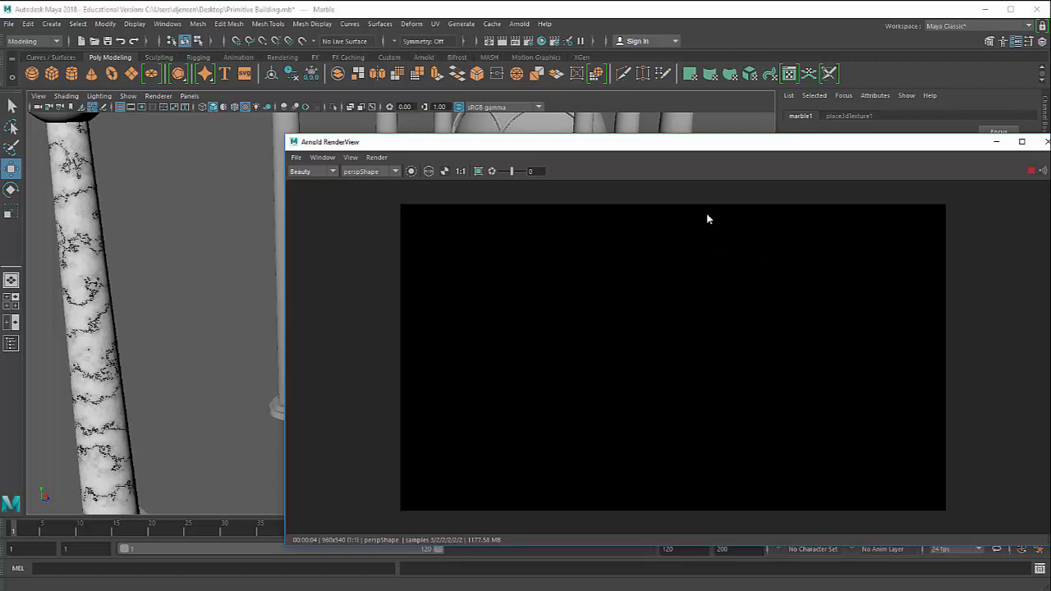
{"action": "left_click_drag", "start_coordinate": [687, 145], "coordinate": [656, 145]}
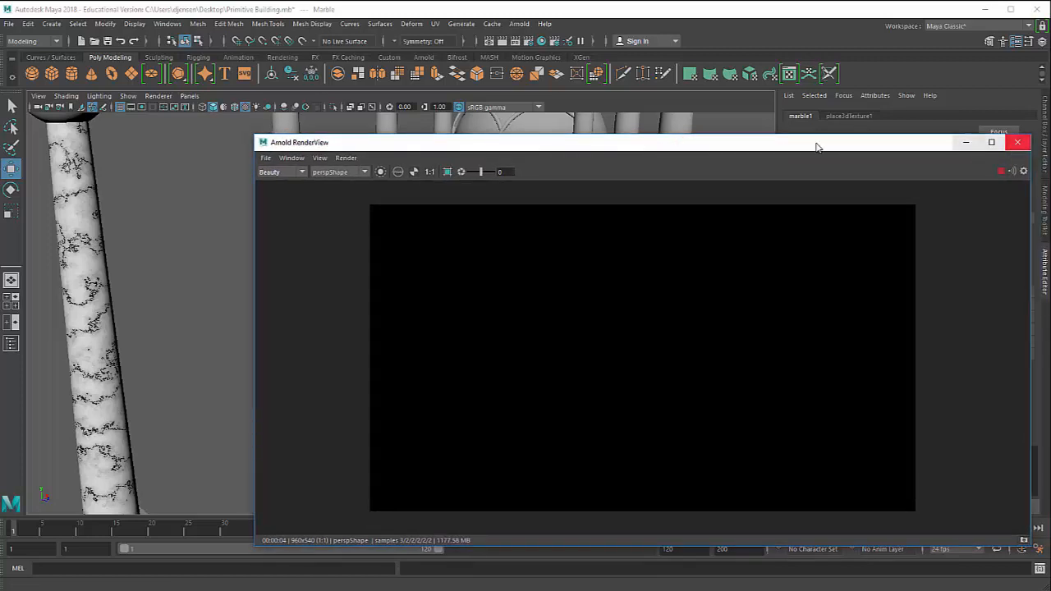
{"action": "left_click_drag", "start_coordinate": [817, 144], "coordinate": [848, 155]}
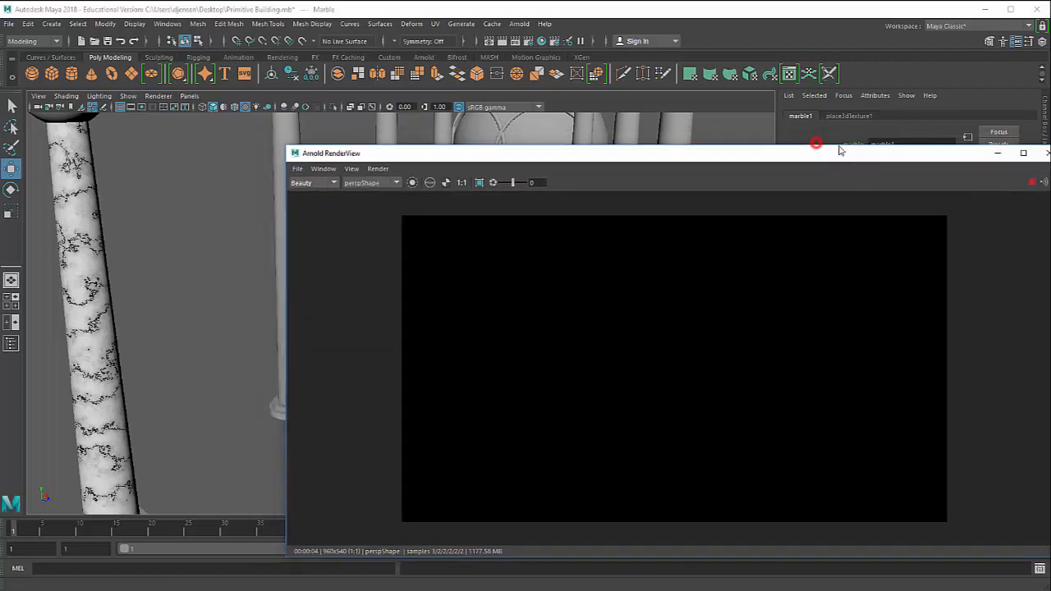
{"action": "left_click", "coordinate": [519, 24]}
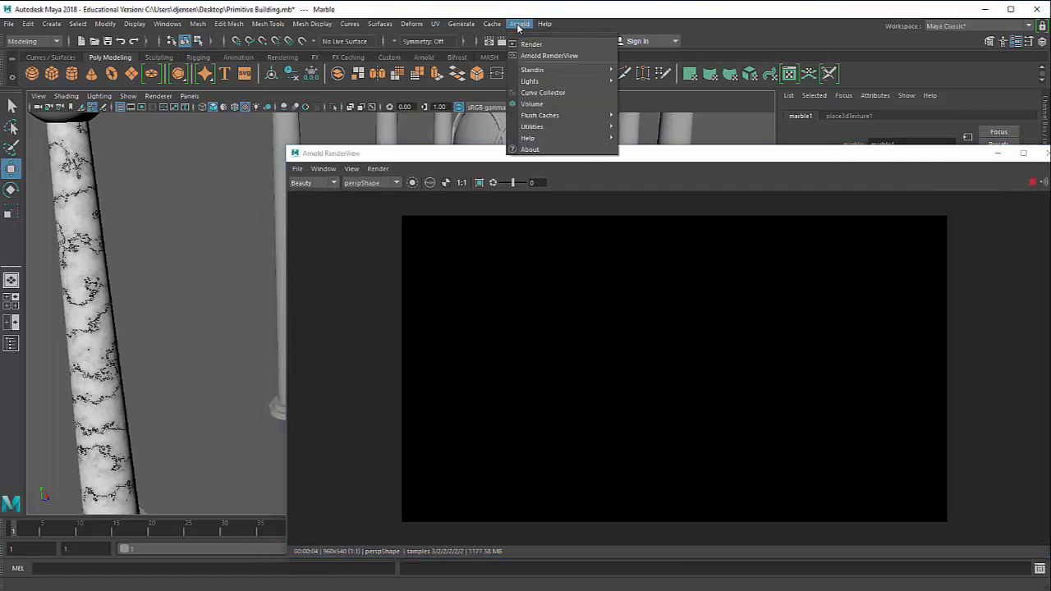
{"action": "mouse_move", "coordinate": [531, 80]}
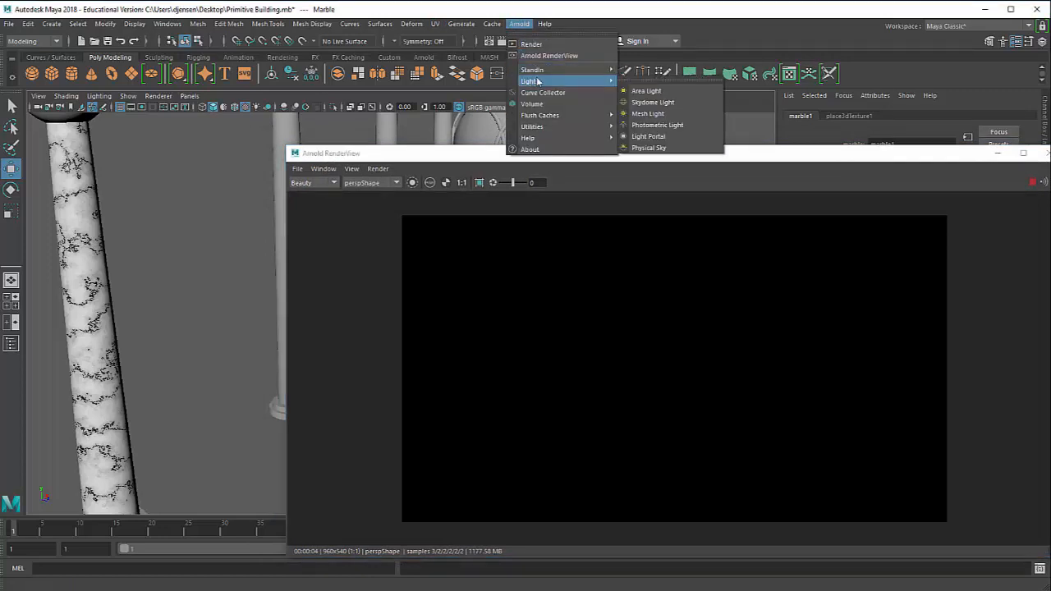
{"action": "left_click", "coordinate": [654, 148]}
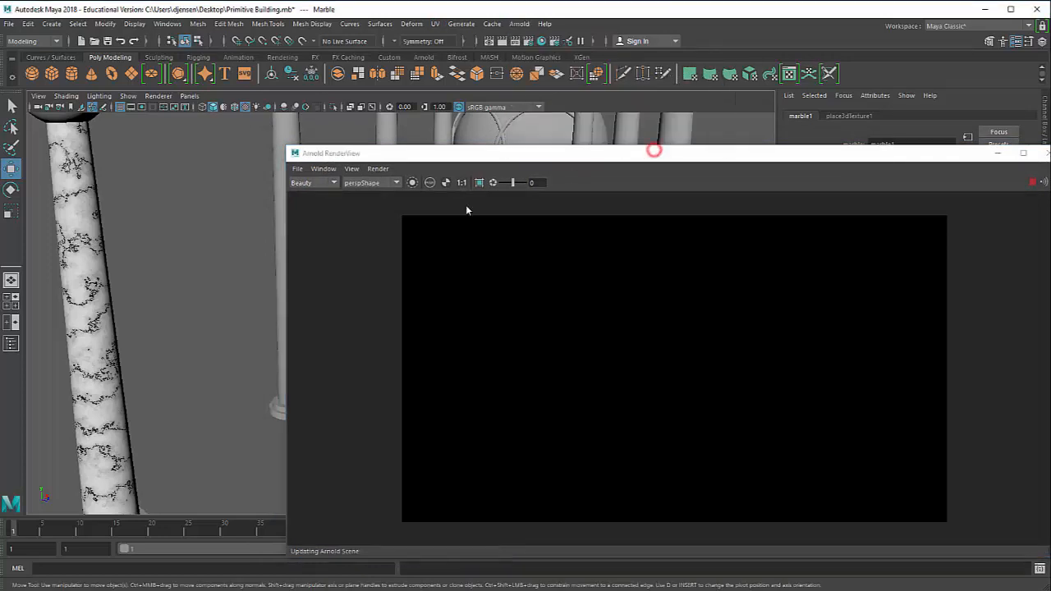
Check the marble column in the Arnold render under the physical sky, and close the render window
{"action": "left_click_drag", "start_coordinate": [503, 157], "coordinate": [528, 179]}
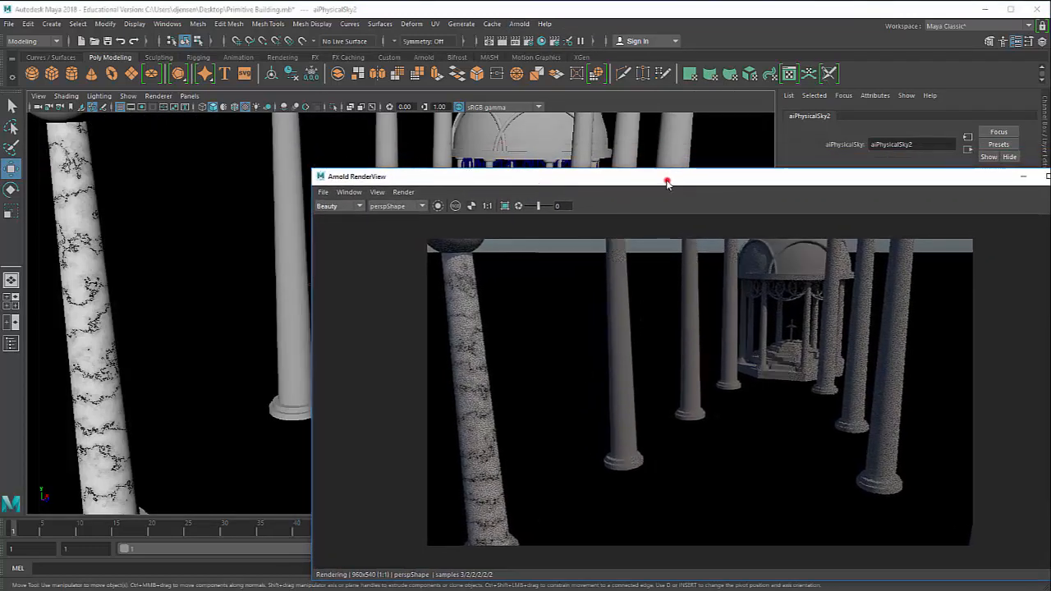
{"action": "left_click_drag", "start_coordinate": [669, 176], "coordinate": [359, 145]}
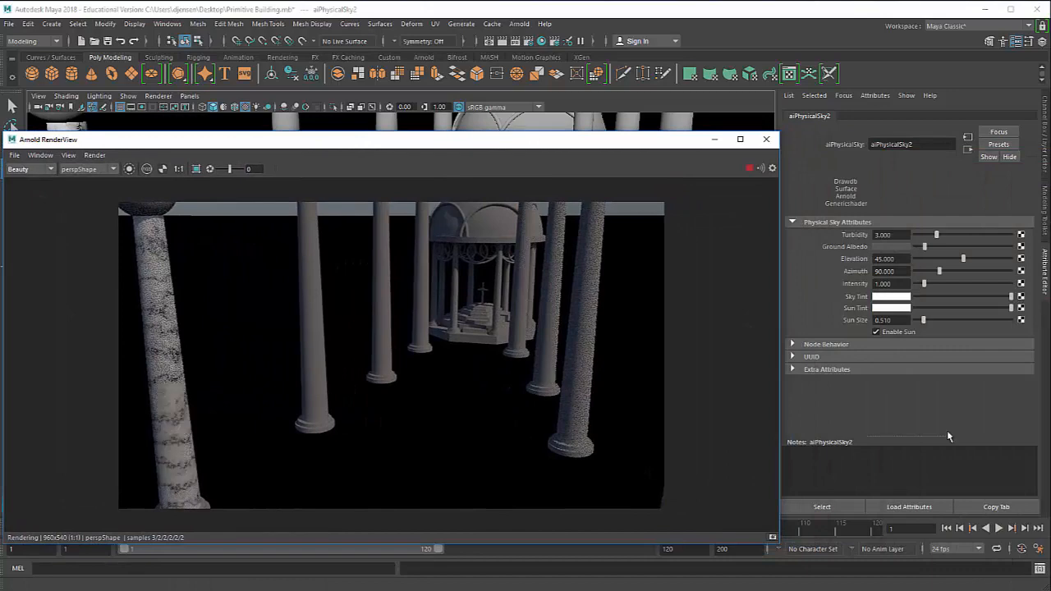
{"action": "left_click_drag", "start_coordinate": [562, 146], "coordinate": [631, 196]}
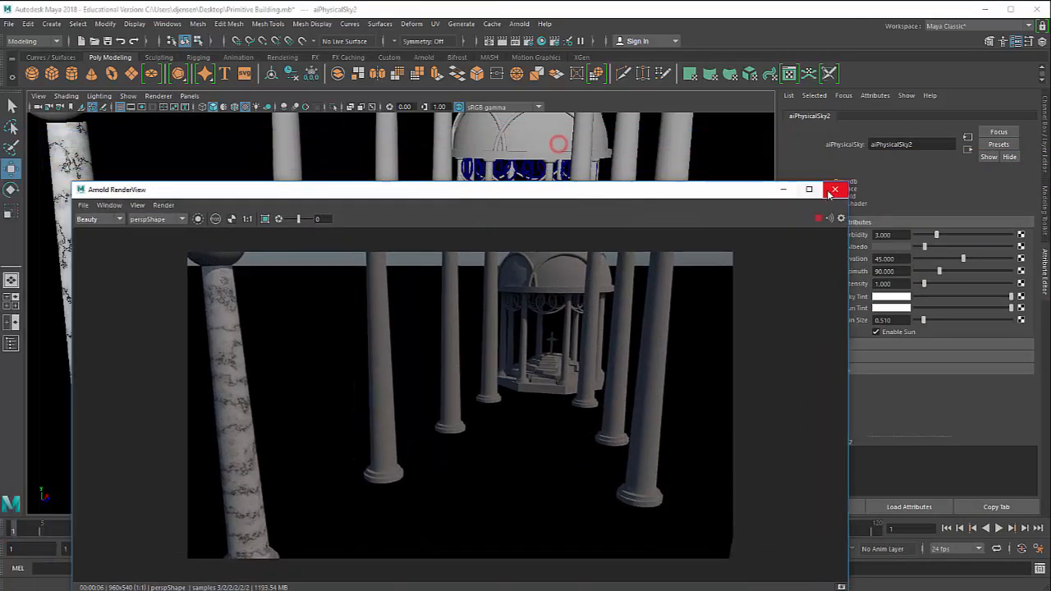
{"action": "left_click", "coordinate": [836, 190]}
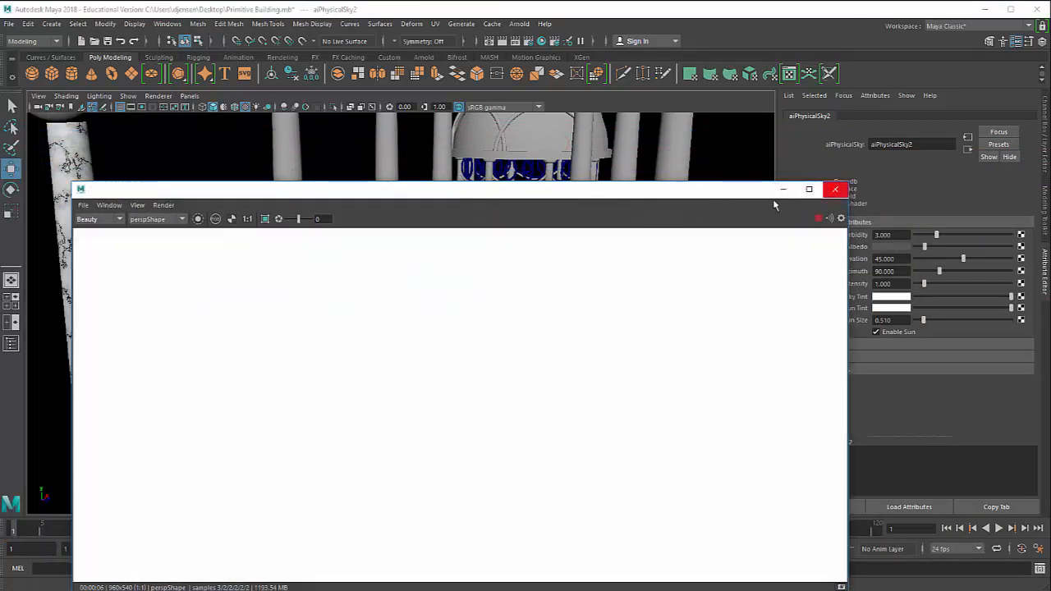
Select the sky dome surrounding the building and display the attributes of its connected physical sky
{"action": "scroll", "coordinate": [539, 232], "scroll_direction": "down", "scroll_amount": 10}
{"action": "scroll", "coordinate": [483, 242], "scroll_direction": "down", "scroll_amount": 3}
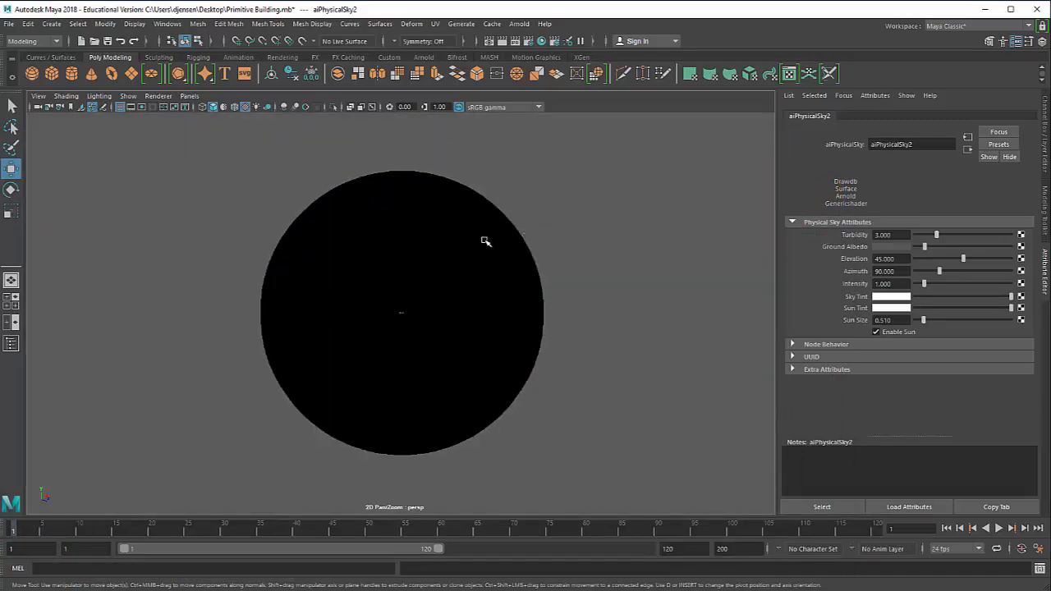
{"action": "left_click", "coordinate": [483, 239]}
{"action": "scroll", "coordinate": [476, 261], "scroll_direction": "up", "scroll_amount": 5}
{"action": "scroll", "coordinate": [473, 261], "scroll_direction": "up", "scroll_amount": 6}
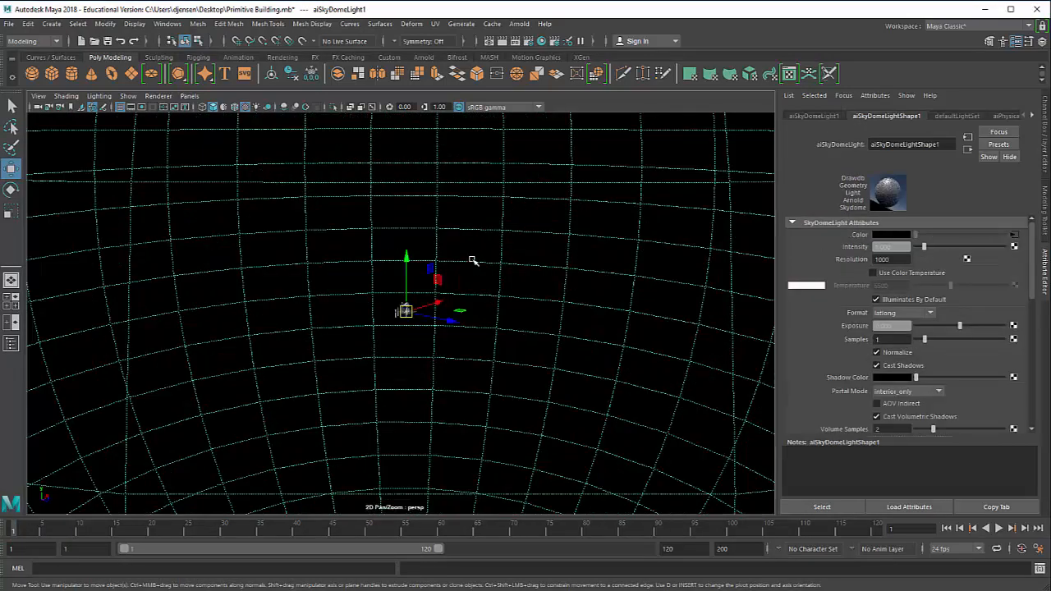
{"action": "scroll", "coordinate": [471, 256], "scroll_direction": "down", "scroll_amount": 3}
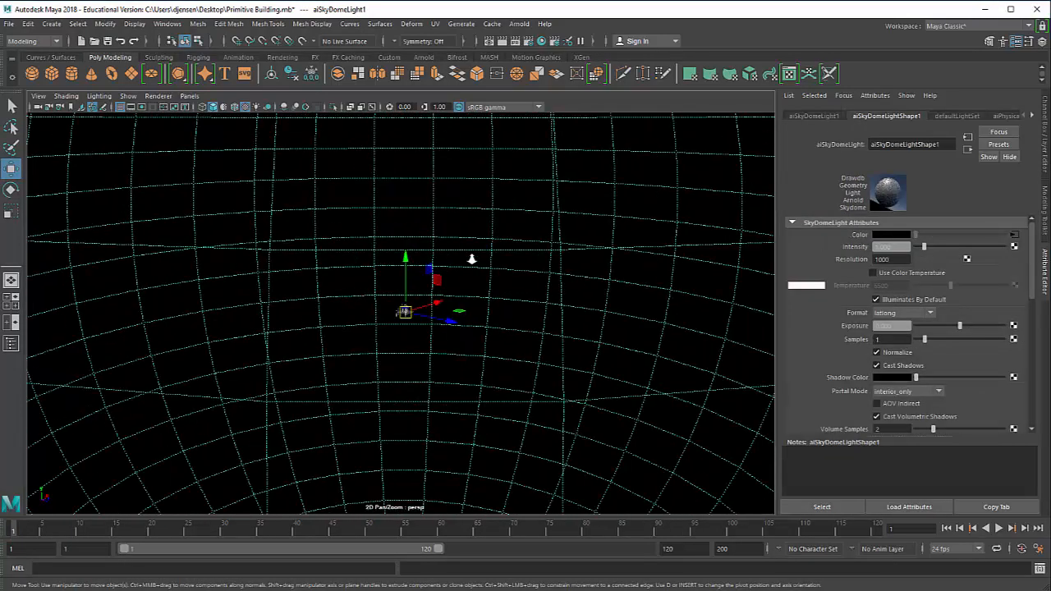
{"action": "scroll", "coordinate": [469, 253], "scroll_direction": "up", "scroll_amount": 5}
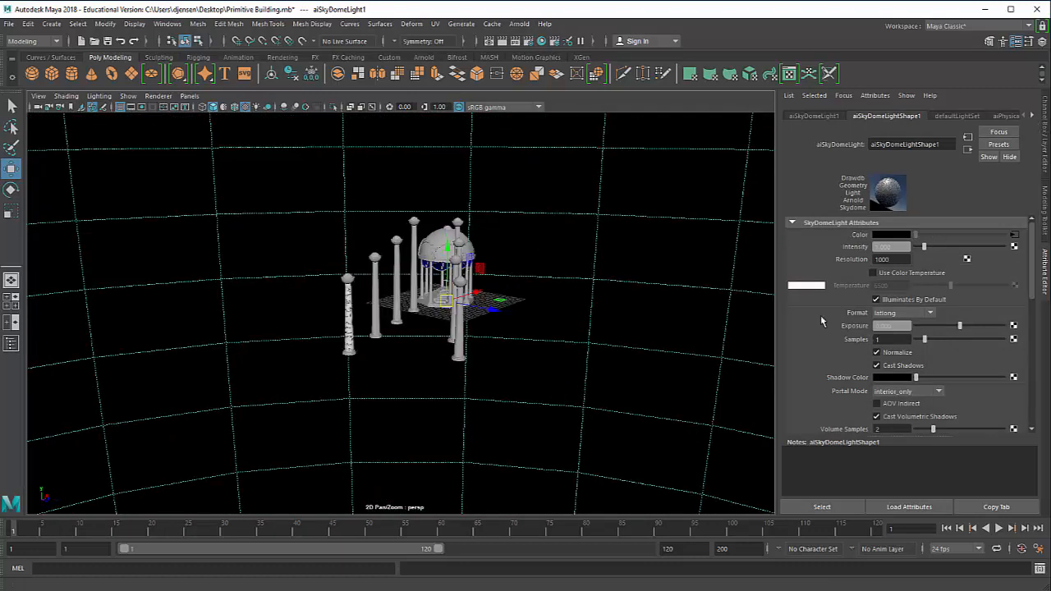
{"action": "left_click", "coordinate": [1003, 116]}
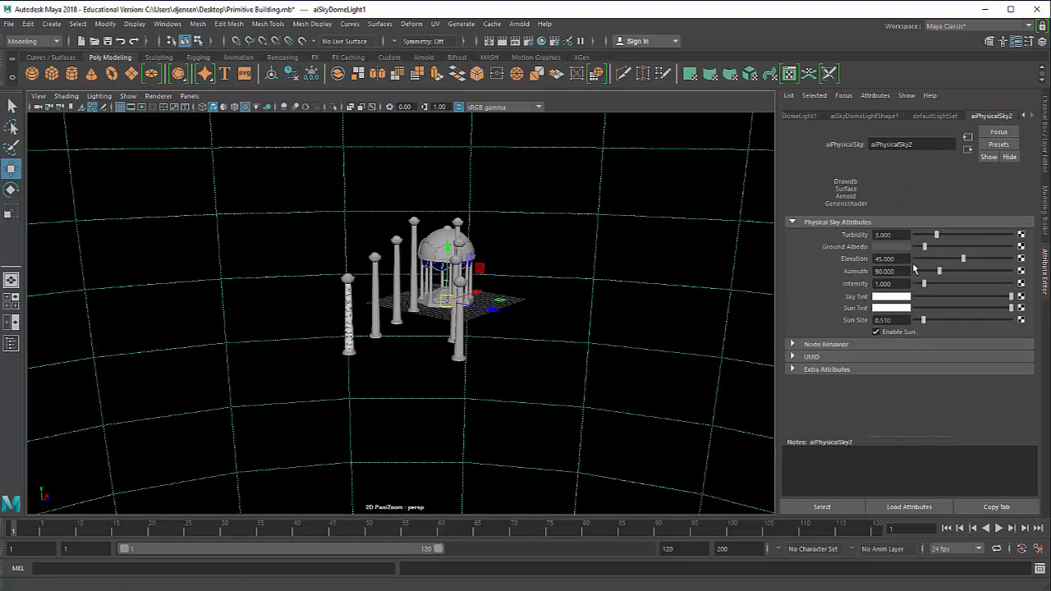
Render the scene with Arnold again and orbit the view to face the domed building between both column rows
{"action": "left_click", "coordinate": [510, 23]}
{"action": "left_click", "coordinate": [523, 40]}
{"action": "scroll", "coordinate": [481, 159], "scroll_direction": "up", "scroll_amount": 5}
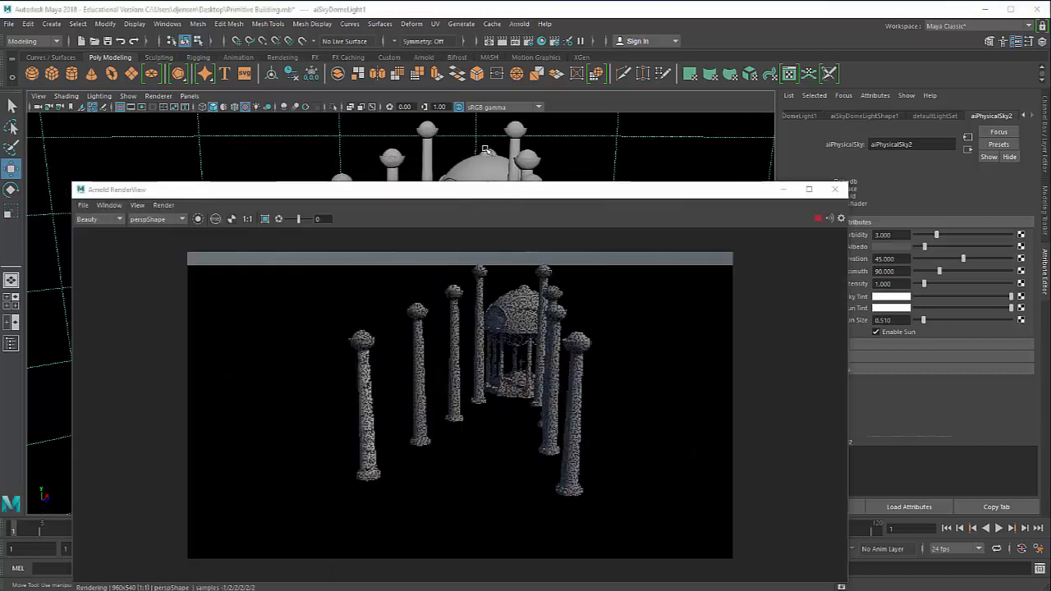
{"action": "left_click_drag", "start_coordinate": [484, 190], "coordinate": [764, 220]}
{"action": "left_click_drag", "start_coordinate": [319, 272], "coordinate": [541, 334], "text": "alt"}
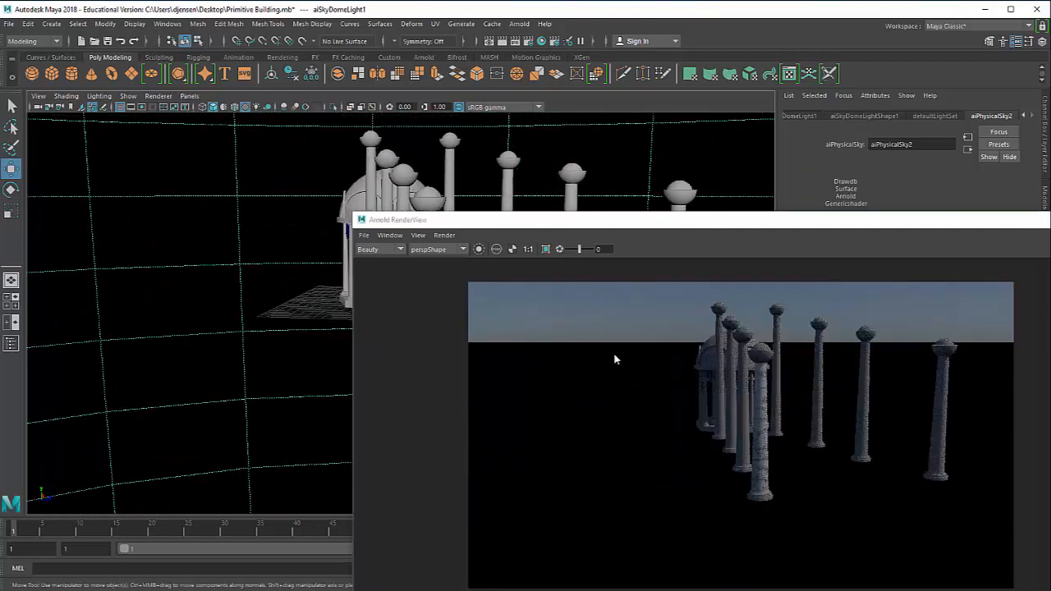
{"action": "left_click_drag", "start_coordinate": [633, 228], "coordinate": [591, 293]}
{"action": "left_click_drag", "start_coordinate": [417, 211], "coordinate": [442, 235], "text": "alt"}
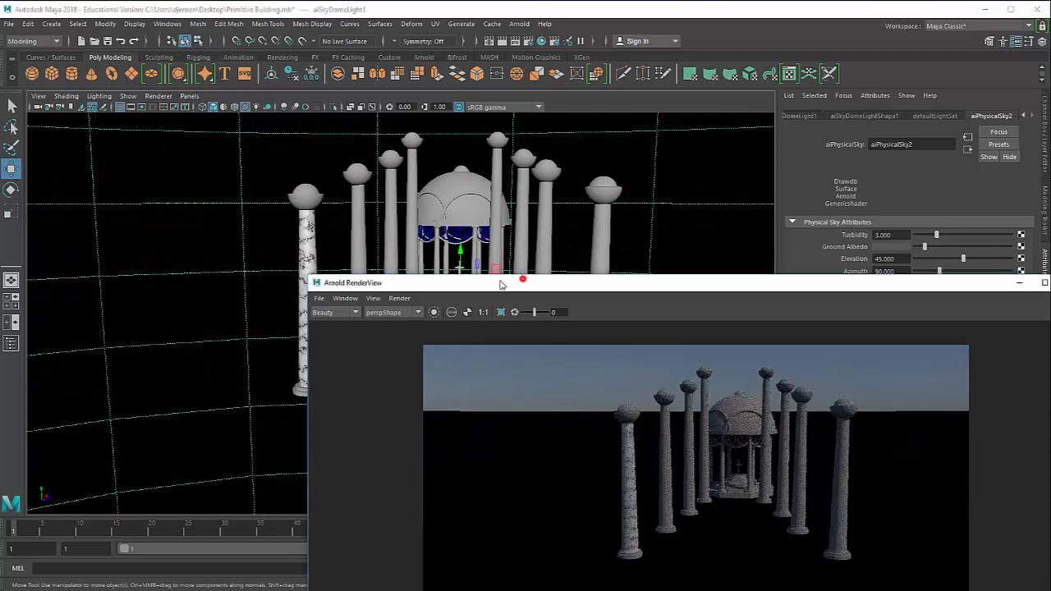
Raise the physical sky's intensity to 2.605 and adjust its sun elevation to 13.554 while watching the Arnold render
{"action": "left_click_drag", "start_coordinate": [521, 280], "coordinate": [381, 208]}
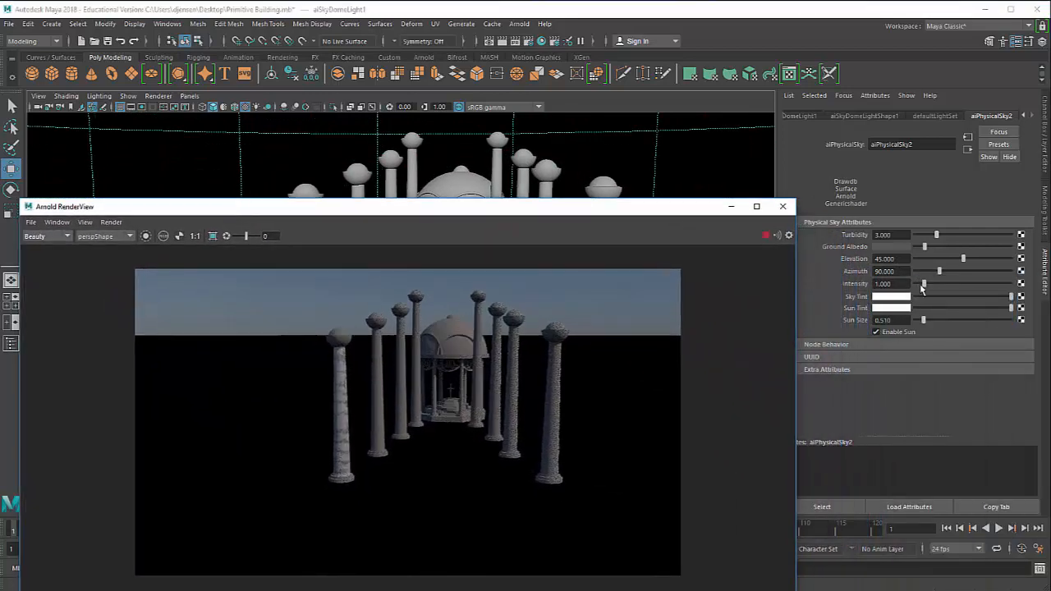
{"action": "left_click_drag", "start_coordinate": [922, 286], "coordinate": [1012, 261]}
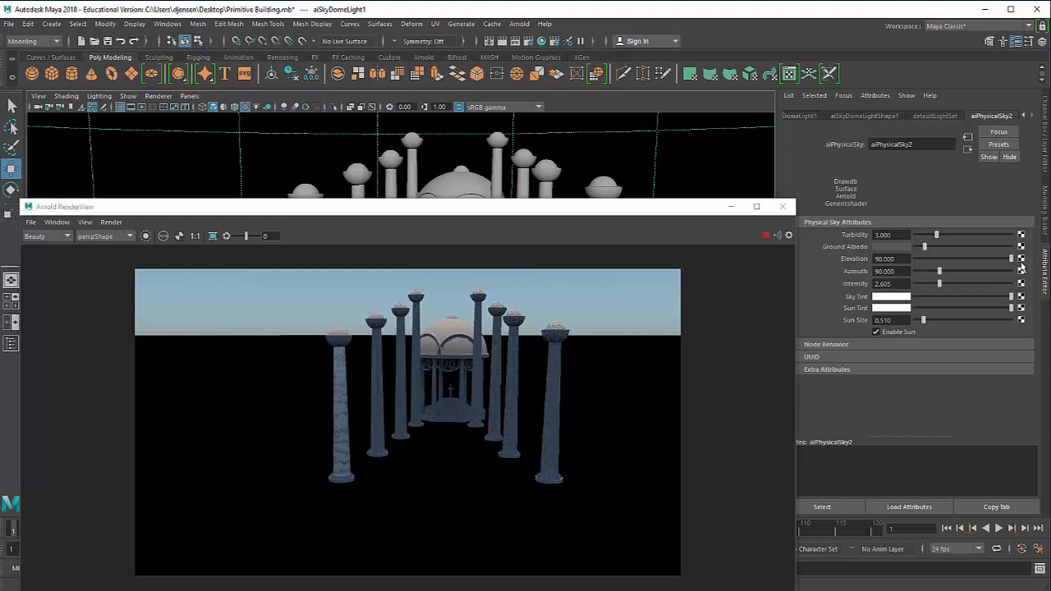
{"action": "left_click_drag", "start_coordinate": [1011, 260], "coordinate": [910, 266]}
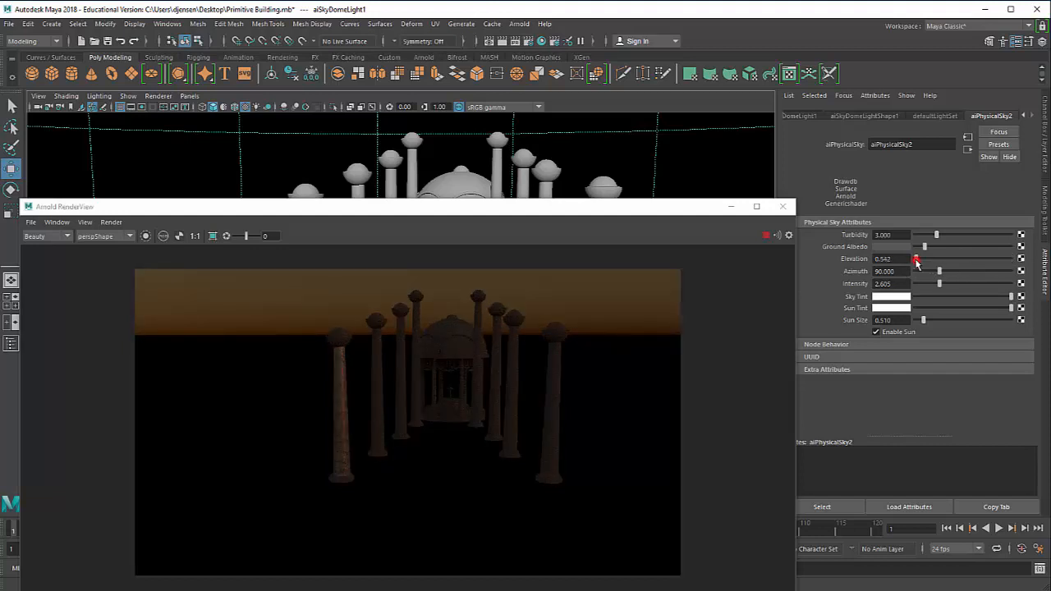
{"action": "left_click_drag", "start_coordinate": [917, 261], "coordinate": [930, 261]}
Scale up the ground plane beneath the building so it extends well beyond both column rows, and check it in the render
{"action": "left_click_drag", "start_coordinate": [464, 206], "coordinate": [743, 506]}
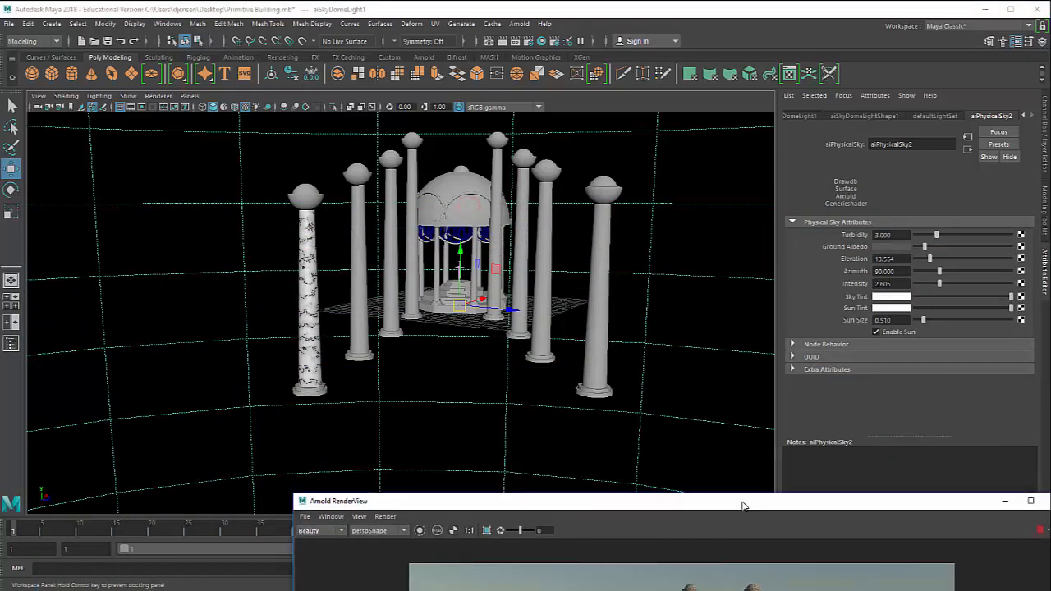
{"action": "left_click", "coordinate": [469, 320]}
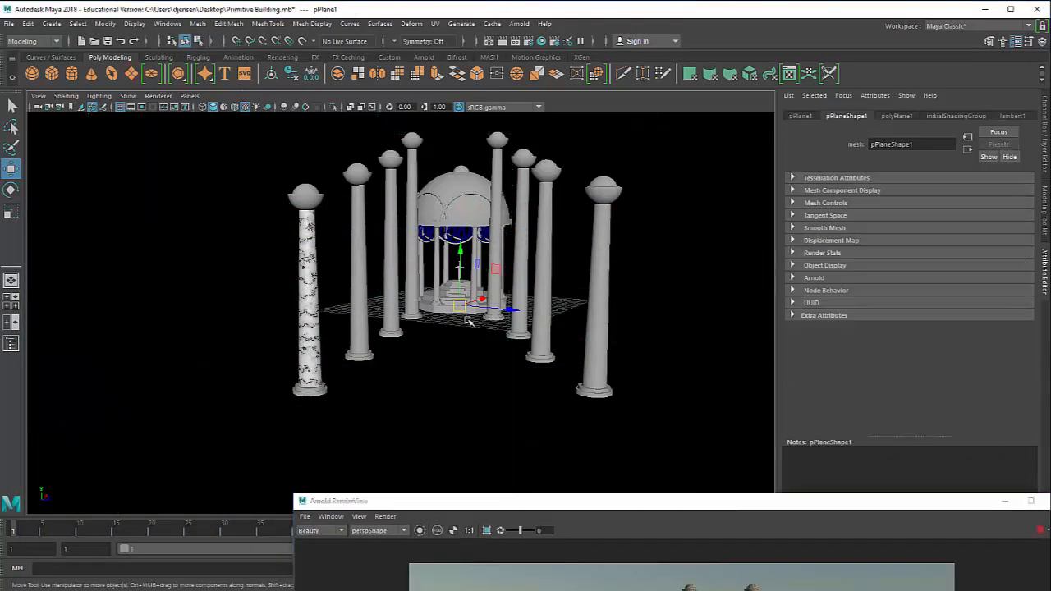
{"action": "key", "text": "r"}
{"action": "left_click_drag", "start_coordinate": [459, 307], "coordinate": [931, 355]}
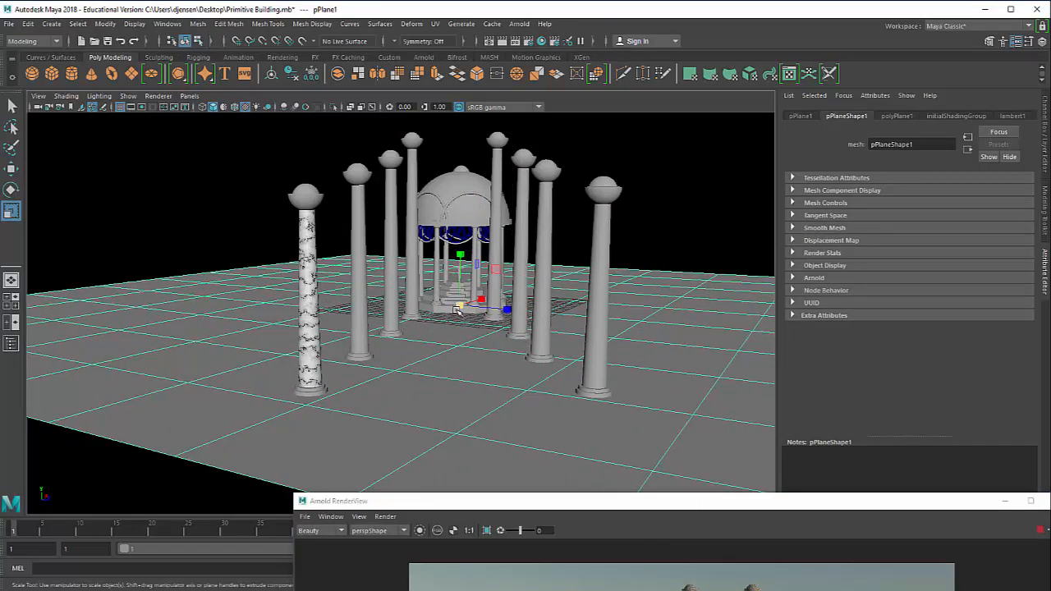
{"action": "left_click_drag", "start_coordinate": [574, 502], "coordinate": [448, 175]}
{"action": "left_click_drag", "start_coordinate": [572, 171], "coordinate": [419, 213]}
Set the sky dome's physical sky to azimuth 199.518, elevation 8.133 and intensity 3.320
{"action": "left_click", "coordinate": [662, 120]}
{"action": "left_click", "coordinate": [1004, 116]}
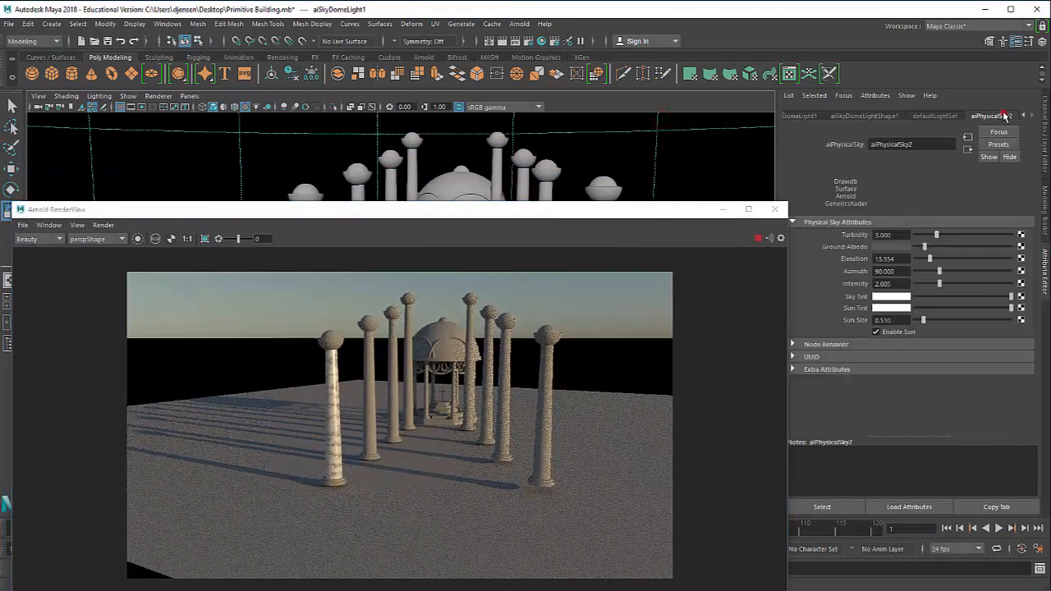
{"action": "left_click_drag", "start_coordinate": [940, 273], "coordinate": [916, 279]}
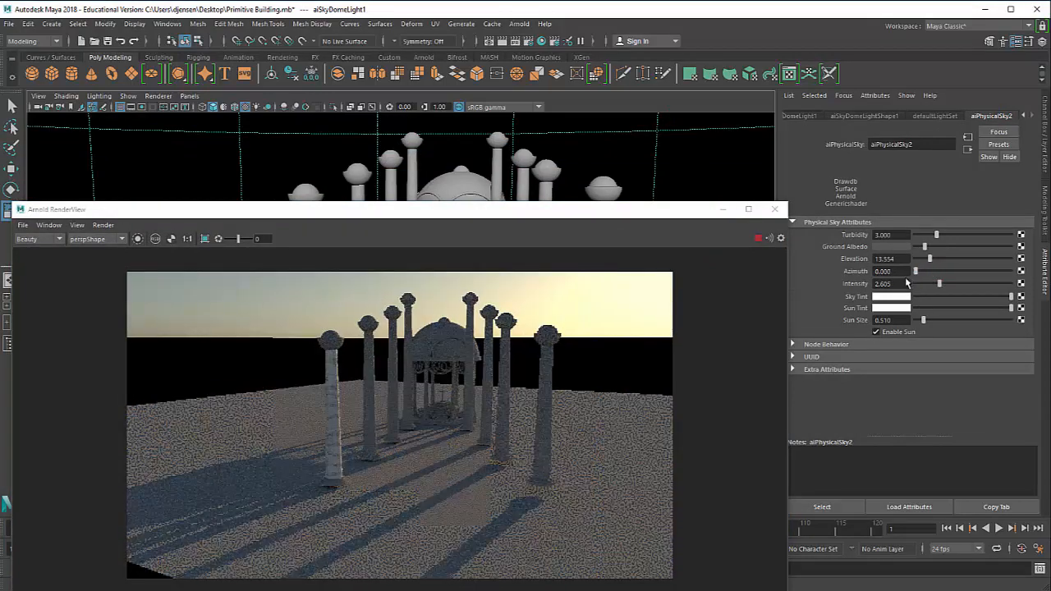
{"action": "left_click_drag", "start_coordinate": [909, 284], "coordinate": [925, 258]}
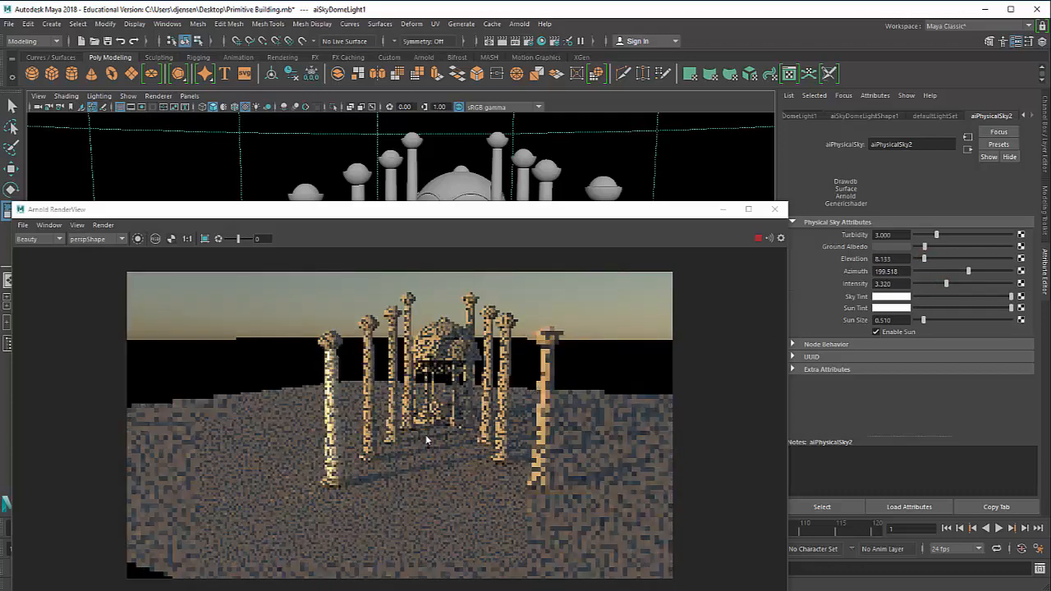
Check the marble column up close in the render, and open the Marble material's marble texture attributes in Hypershade
{"action": "scroll", "coordinate": [332, 177], "scroll_direction": "up", "scroll_amount": 5}
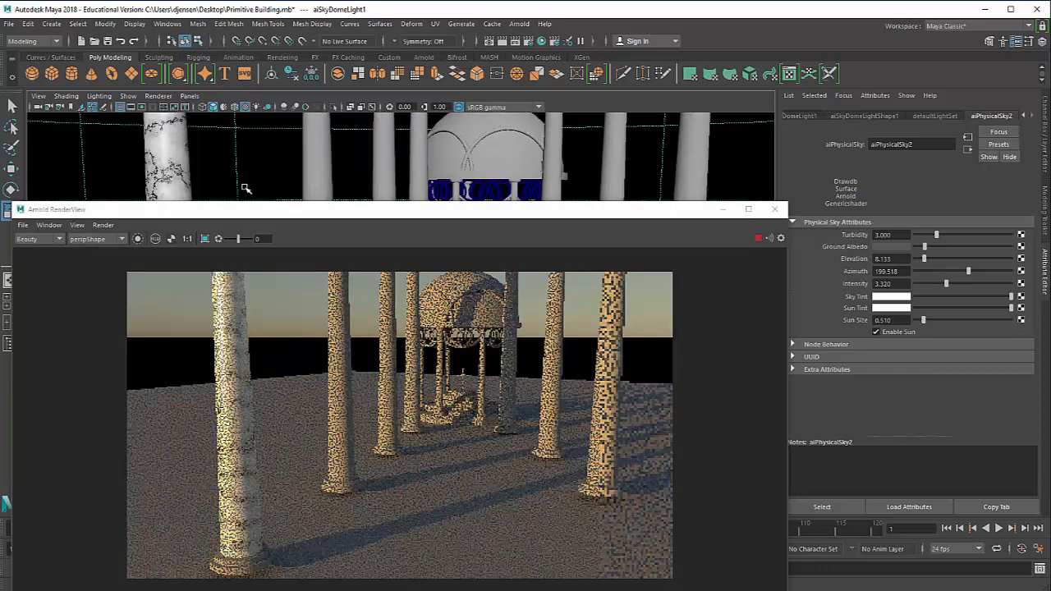
{"action": "middle_click_drag", "start_coordinate": [244, 188], "coordinate": [303, 191], "text": "alt"}
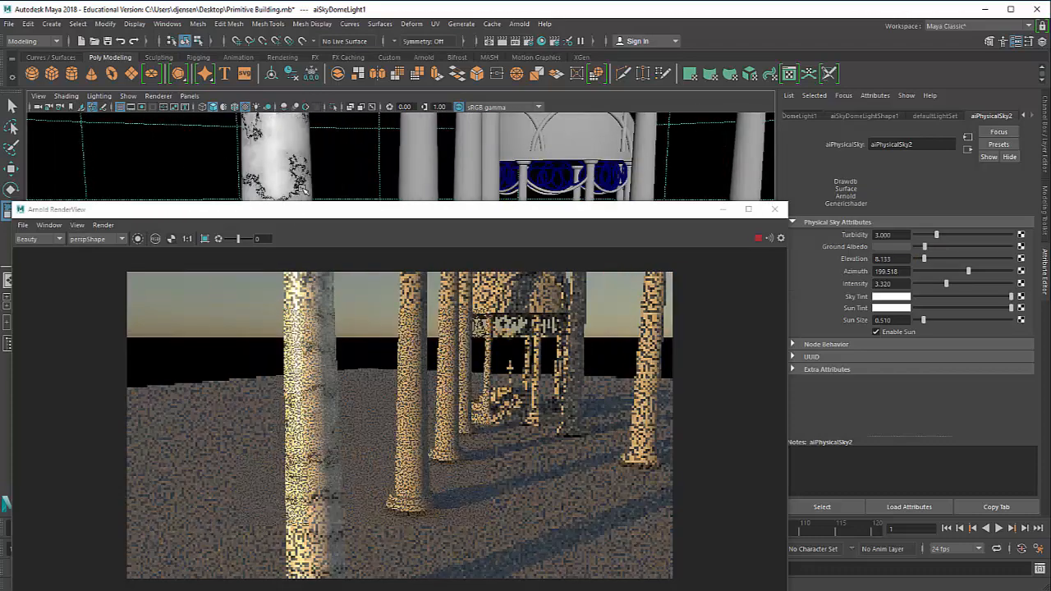
{"action": "left_click_drag", "start_coordinate": [352, 212], "coordinate": [458, 186]}
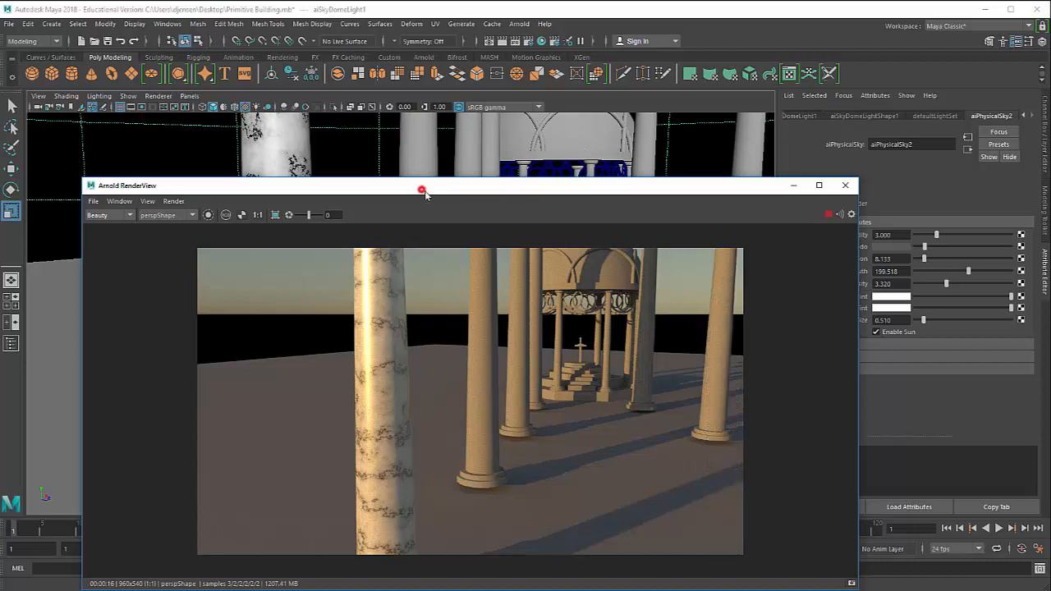
{"action": "left_click_drag", "start_coordinate": [425, 194], "coordinate": [436, 258]}
{"action": "scroll", "coordinate": [443, 252], "scroll_direction": "down", "scroll_amount": 5}
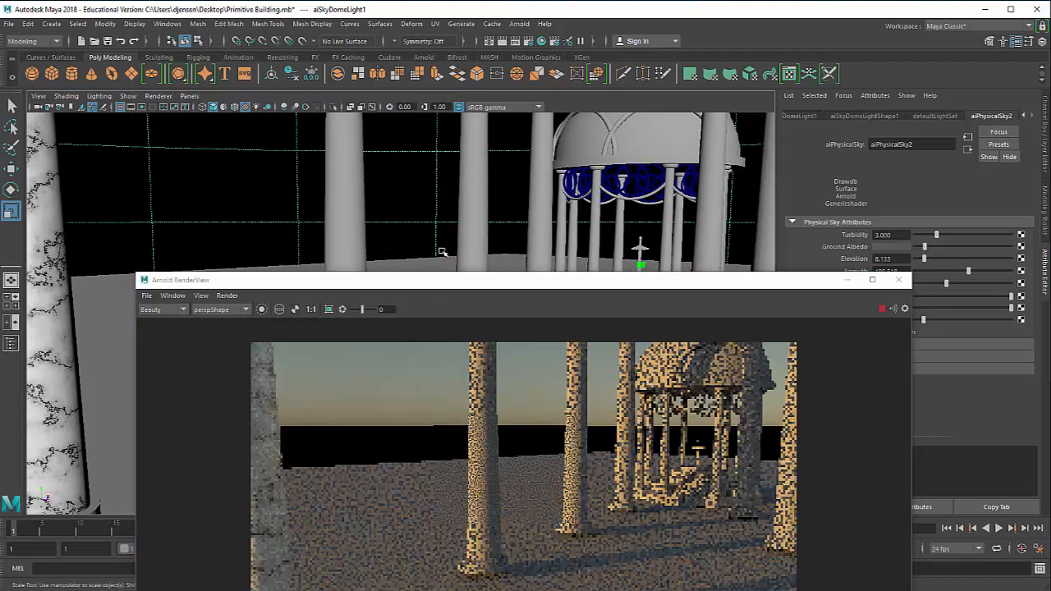
{"action": "left_click", "coordinate": [542, 43]}
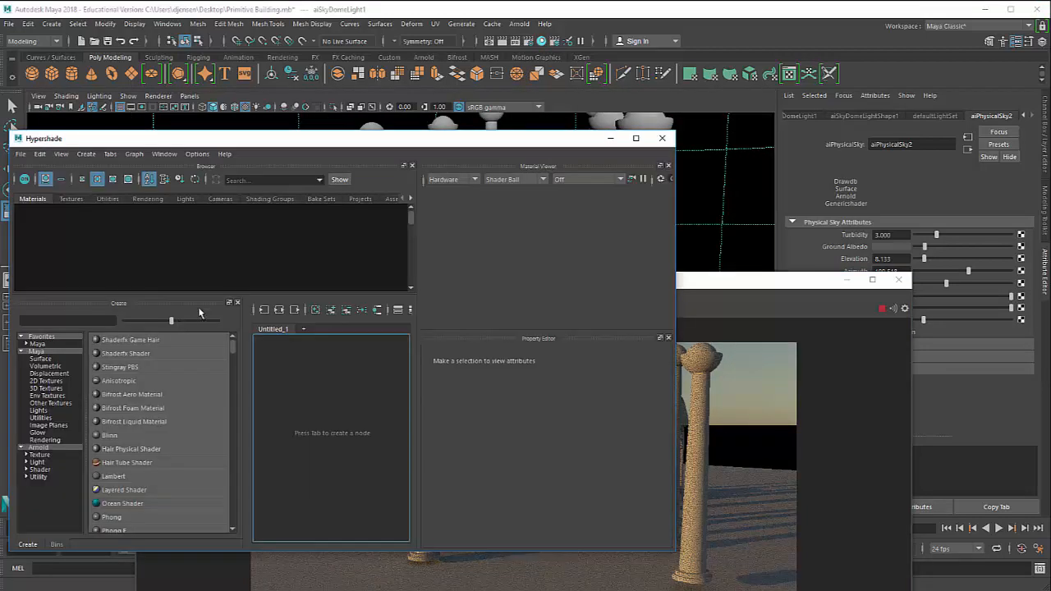
{"action": "left_click", "coordinate": [33, 222]}
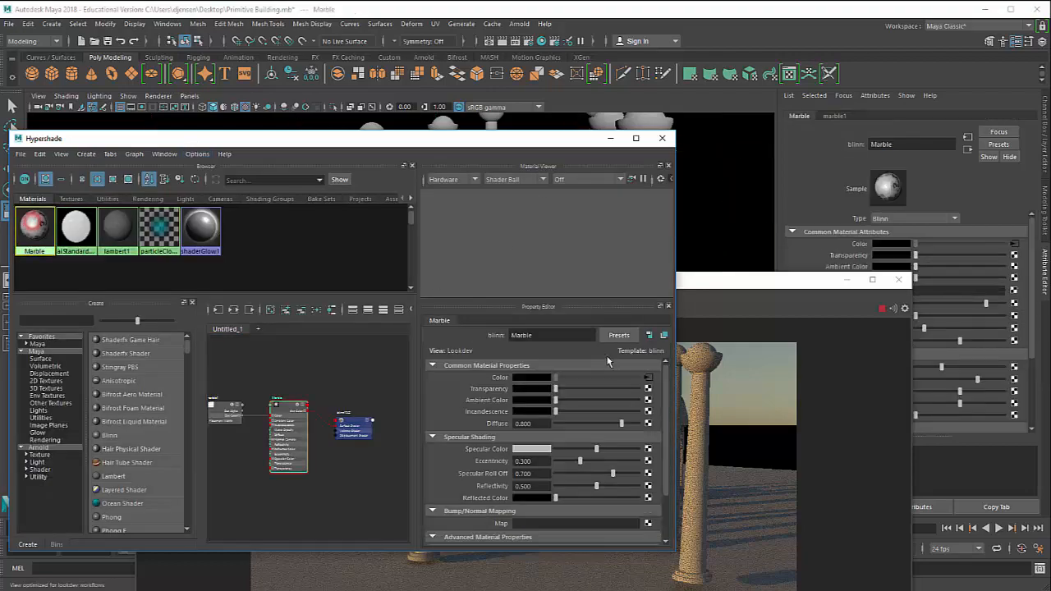
{"action": "left_click", "coordinate": [649, 378]}
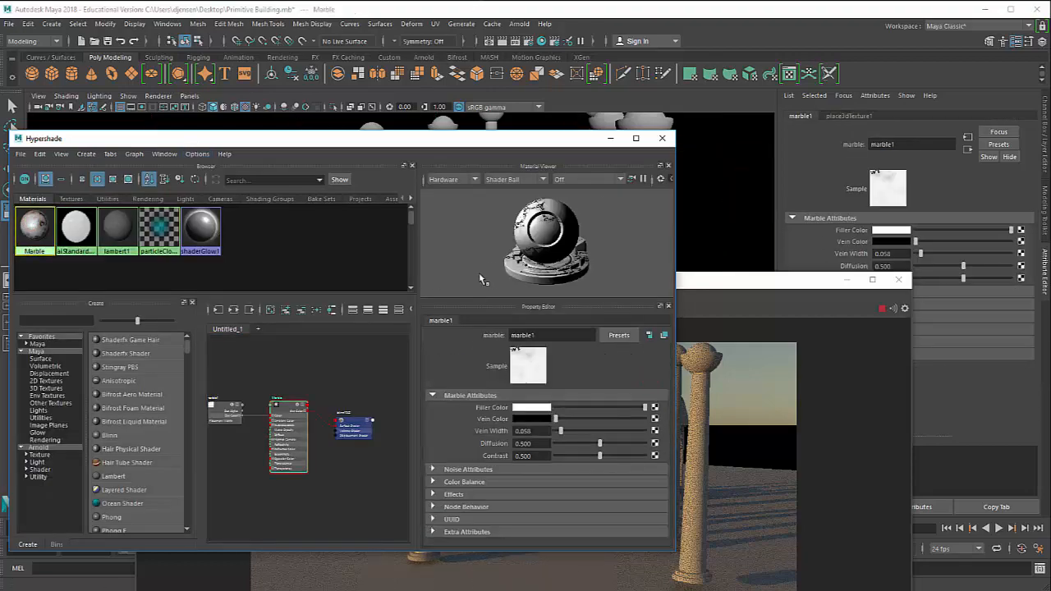
Arrange the windows around a close view of the marble column and set the marble texture's diffusion to 0.419 and contrast to 0.219
{"action": "left_click_drag", "start_coordinate": [483, 140], "coordinate": [833, 19]}
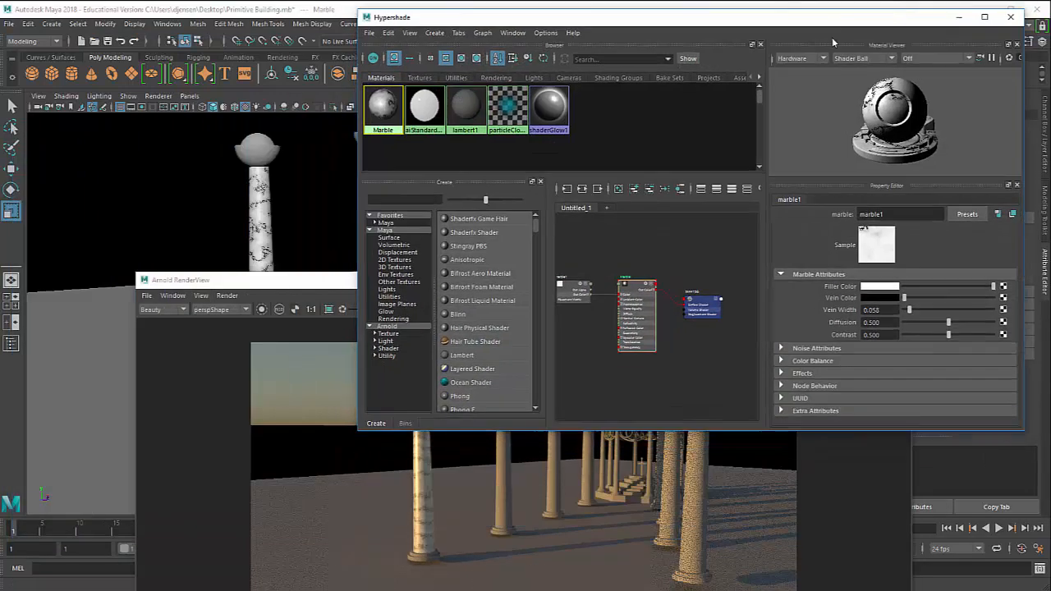
{"action": "scroll", "coordinate": [264, 201], "scroll_direction": "up", "scroll_amount": 5}
{"action": "scroll", "coordinate": [315, 459], "scroll_direction": "down", "scroll_amount": 3}
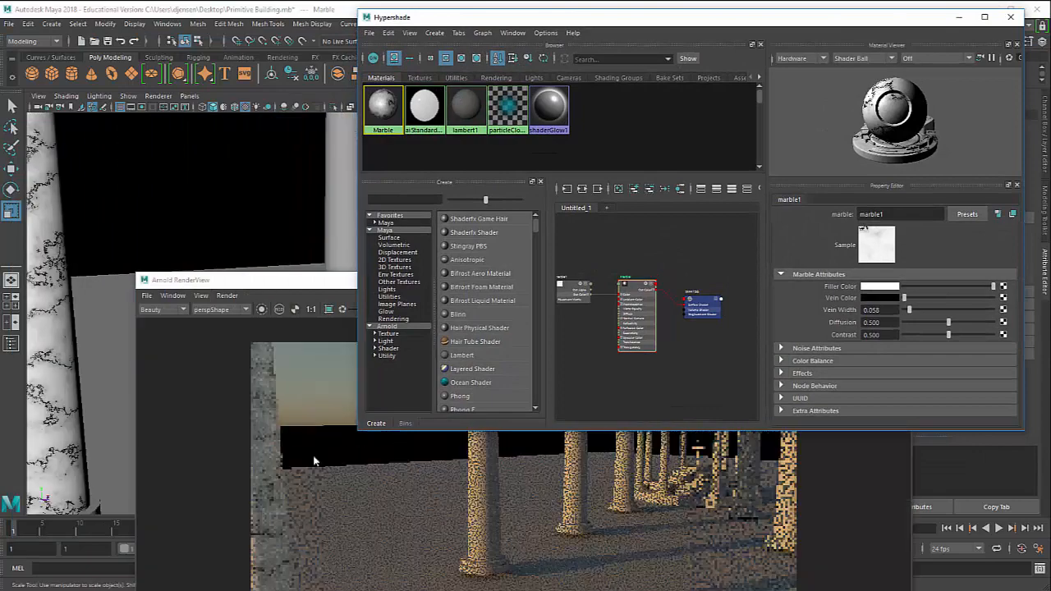
{"action": "middle_click_drag", "start_coordinate": [174, 201], "coordinate": [198, 192], "text": "alt"}
{"action": "left_click_drag", "start_coordinate": [255, 285], "coordinate": [112, 231]}
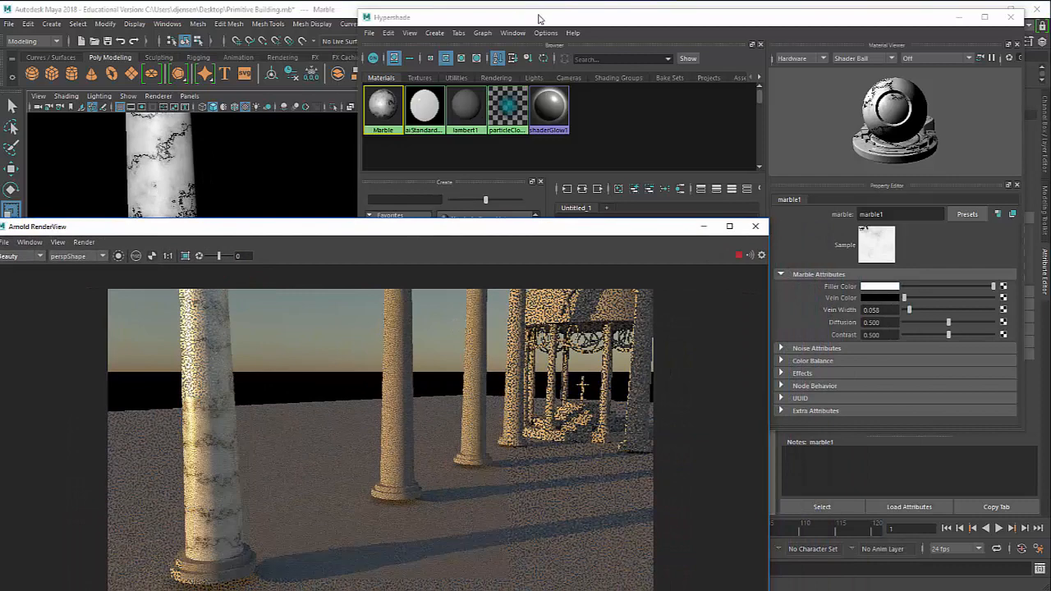
{"action": "left_click", "coordinate": [538, 16]}
{"action": "left_click_drag", "start_coordinate": [950, 322], "coordinate": [922, 328]}
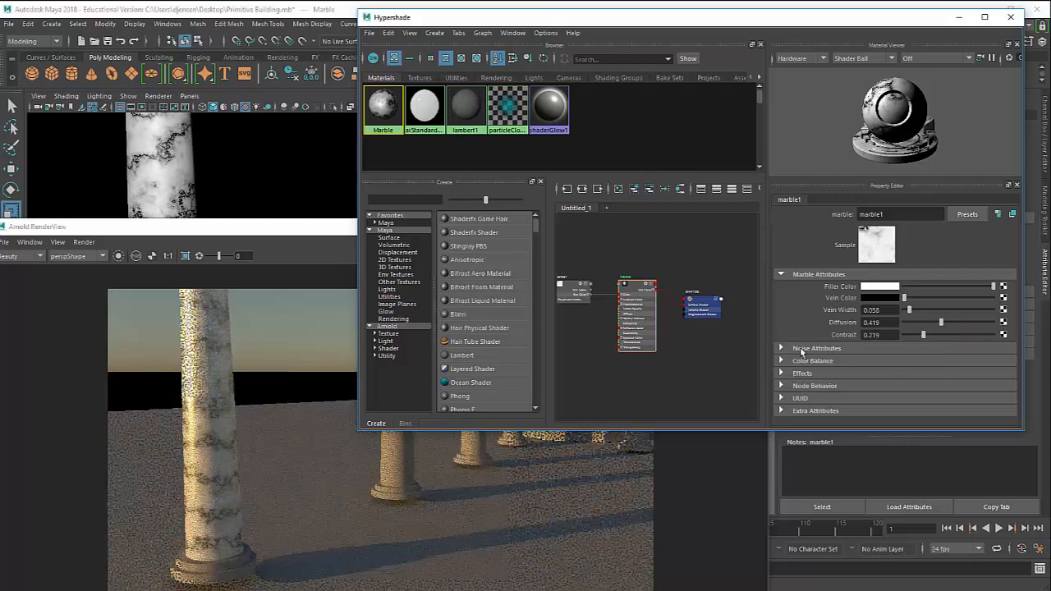
Try a lower noise amplitude on the marble texture, return it to 1.5, and set the noise ratio to 0.825
{"action": "left_click", "coordinate": [802, 348]}
{"action": "left_click_drag", "start_coordinate": [986, 363], "coordinate": [962, 363]}
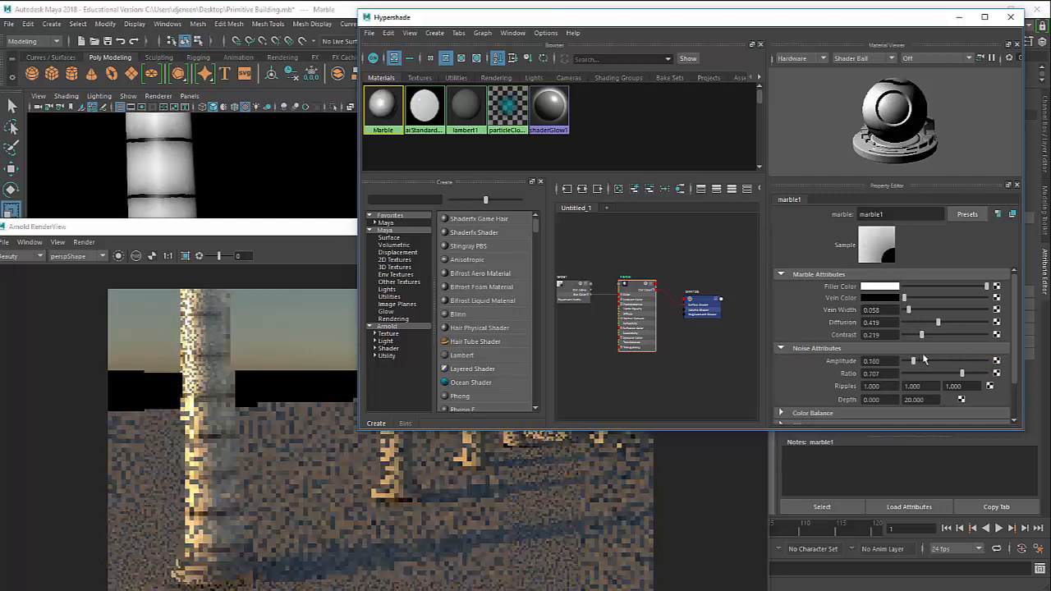
{"action": "left_click", "coordinate": [986, 361]}
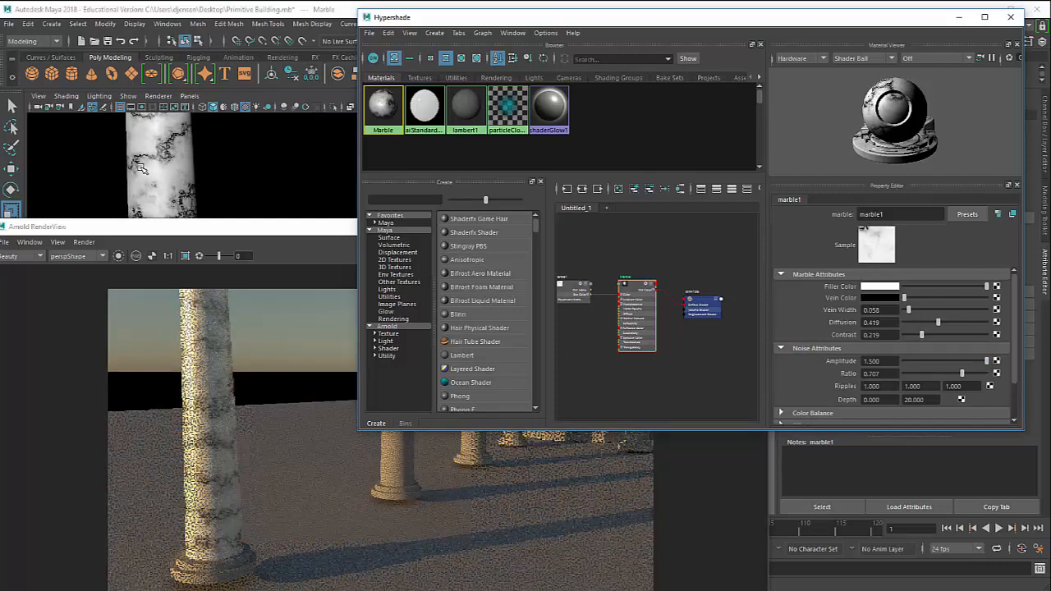
{"action": "left_click_drag", "start_coordinate": [962, 374], "coordinate": [971, 373]}
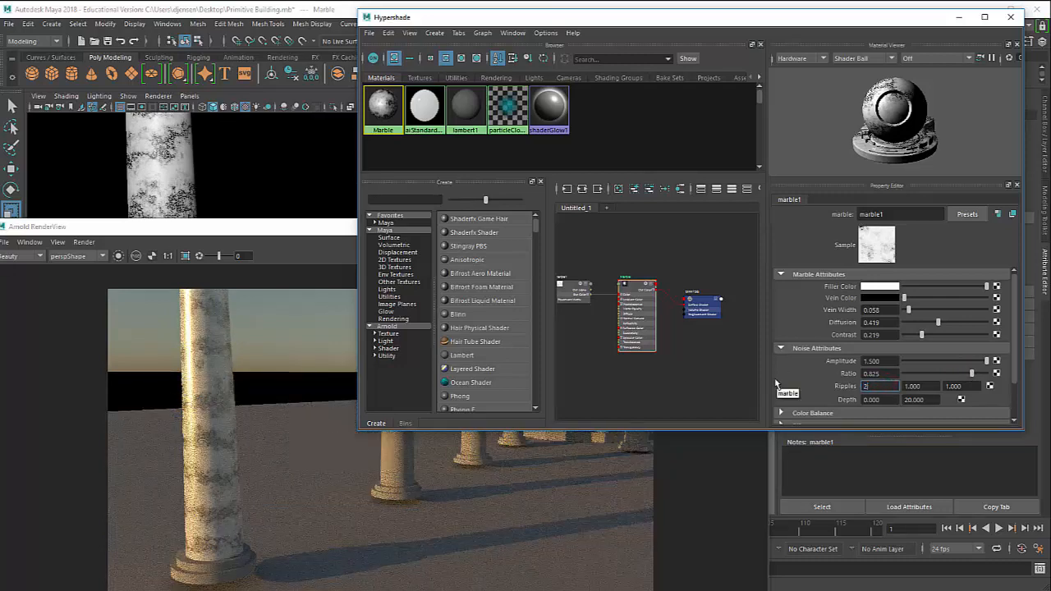
Set all three ripple values of the marble texture's noise to 2
{"action": "type", "text": "2"}
{"action": "key", "text": "Tab"}
{"action": "type", "text": "2"}
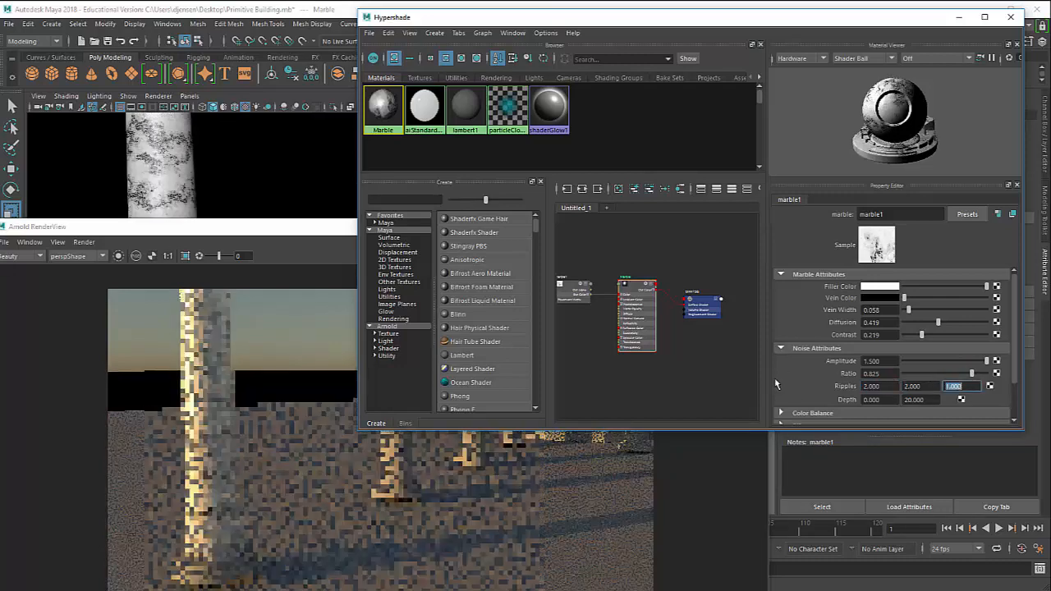
{"action": "key", "text": "Tab"}
{"action": "type", "text": "2"}
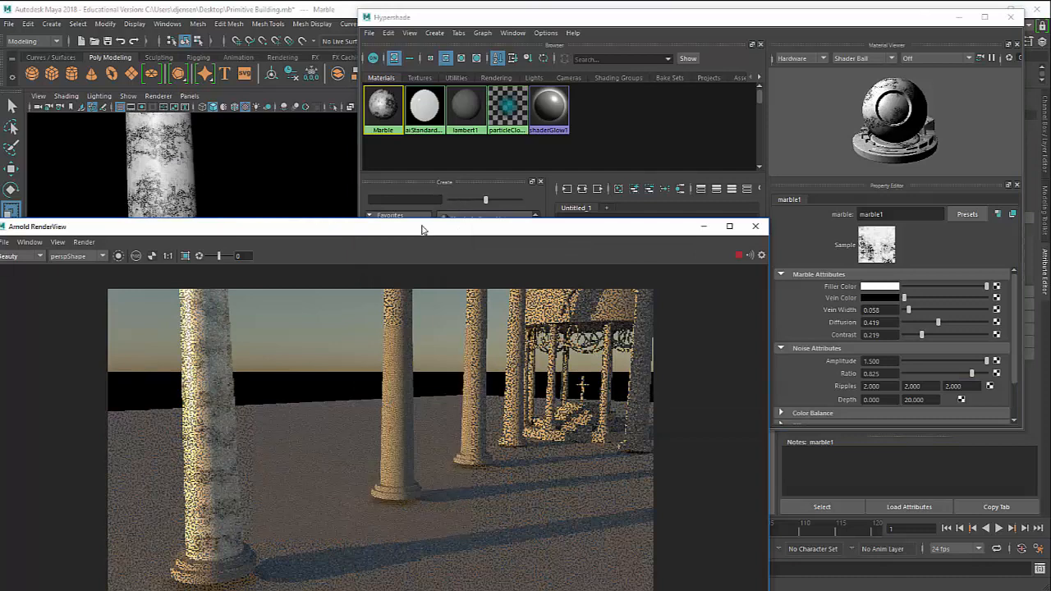
Select the entire group of columns and assign the Marble material to it
{"action": "left_click_drag", "start_coordinate": [422, 227], "coordinate": [458, 352]}
{"action": "left_click_drag", "start_coordinate": [428, 17], "coordinate": [728, 82]}
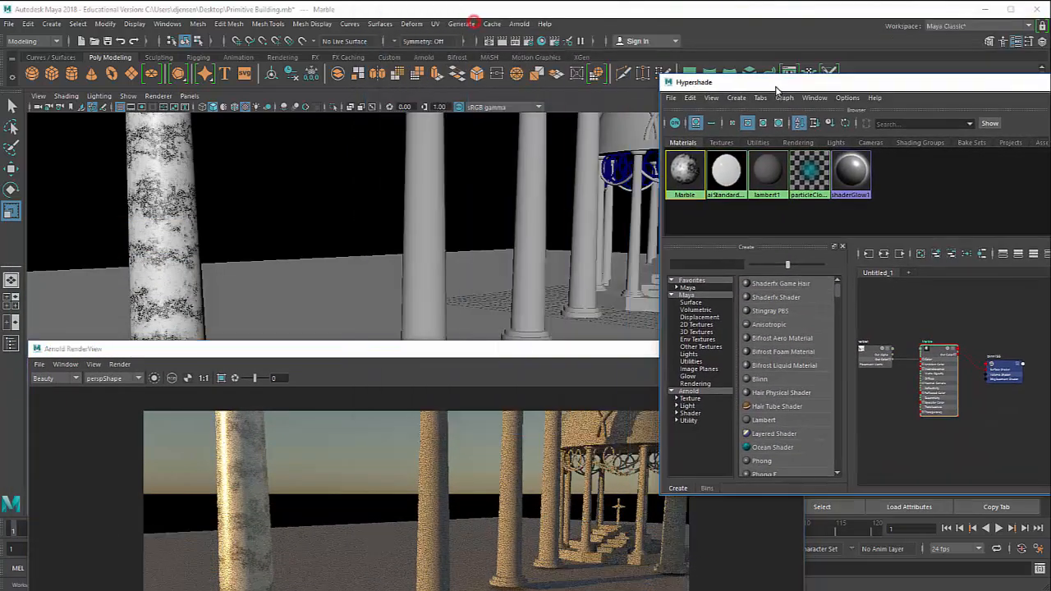
{"action": "left_click", "coordinate": [436, 213]}
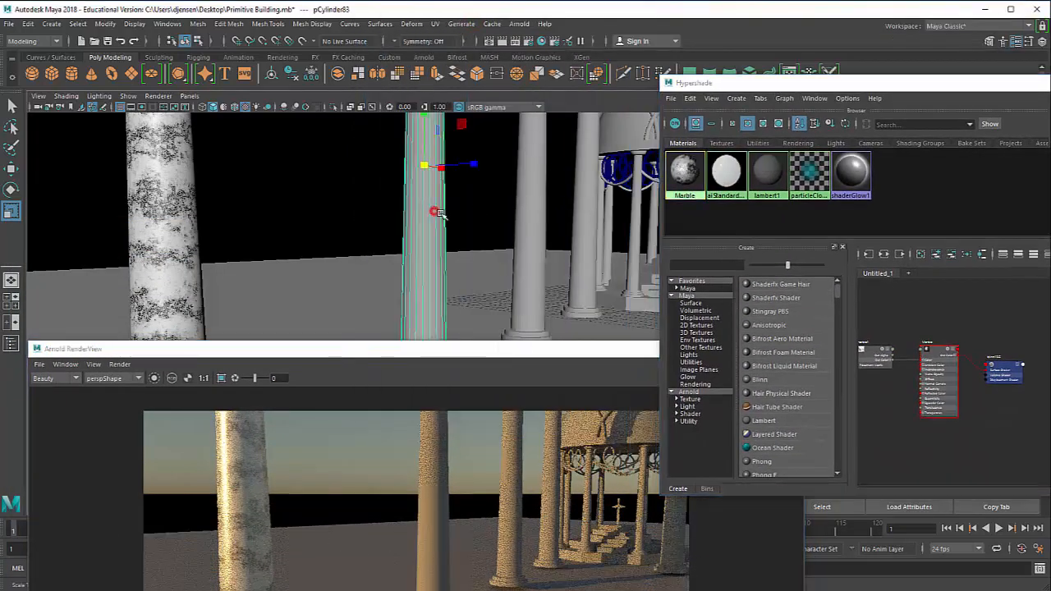
{"action": "scroll", "coordinate": [437, 213], "scroll_direction": "down", "scroll_amount": 10}
{"action": "middle_click_drag", "start_coordinate": [434, 282], "coordinate": [378, 211], "text": "alt"}
{"action": "left_click_drag", "start_coordinate": [378, 211], "coordinate": [385, 235], "text": "alt"}
{"action": "key", "text": "Up"}
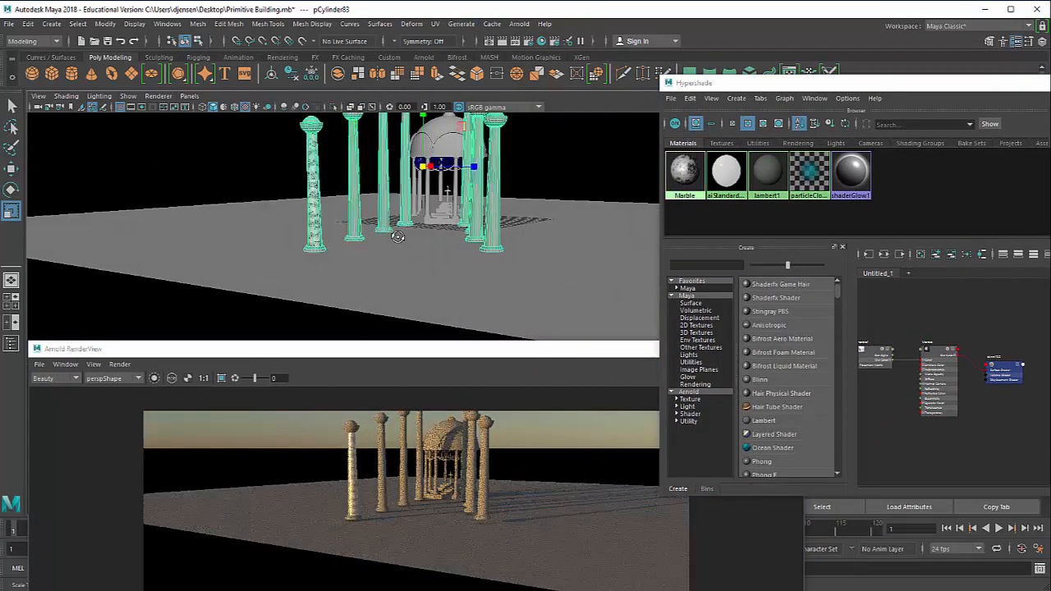
{"action": "key", "text": "f"}
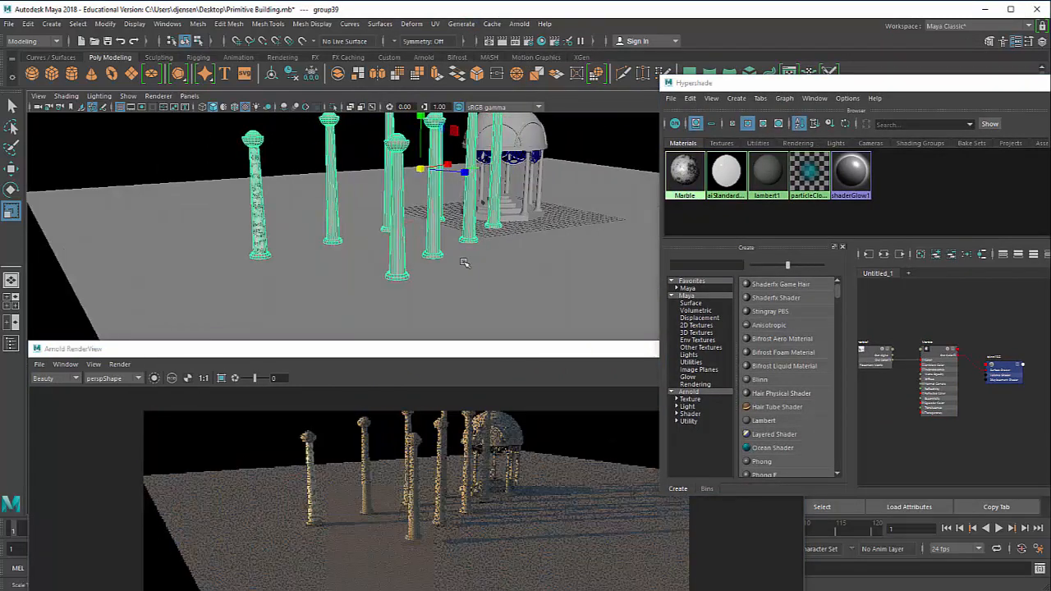
{"action": "right_click", "coordinate": [686, 170]}
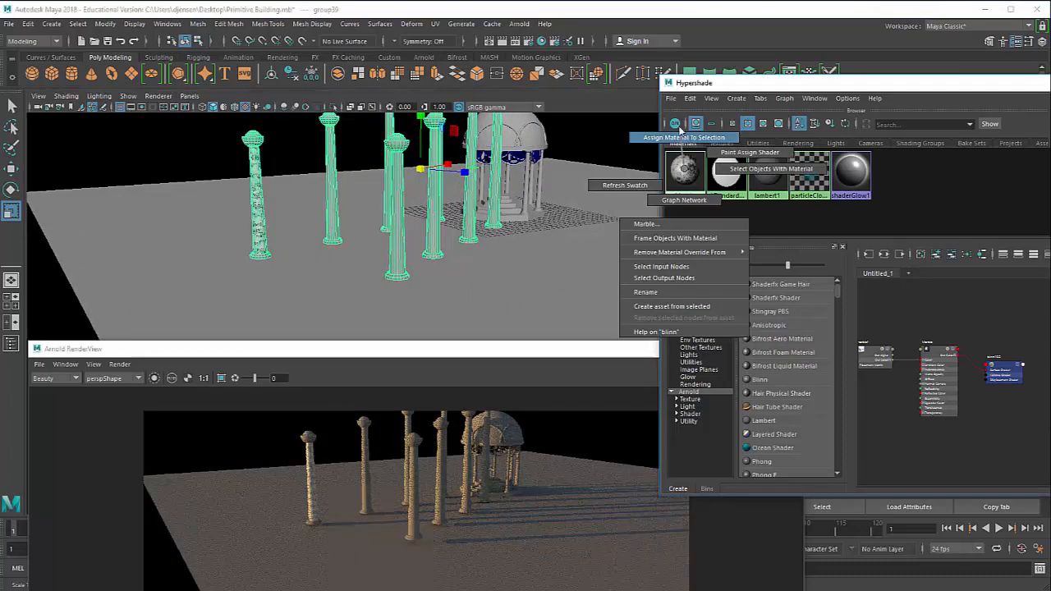
{"action": "left_click", "coordinate": [682, 136]}
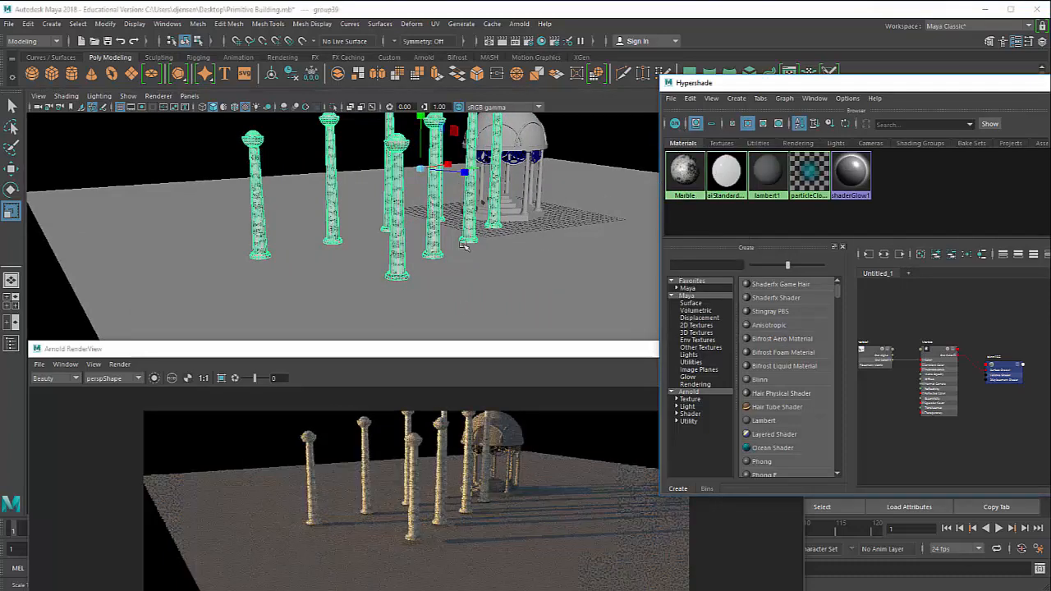
Examine the marble columns and their capitals from a higher angle in the Arnold render
{"action": "scroll", "coordinate": [463, 245], "scroll_direction": "up", "scroll_amount": 2}
{"action": "middle_click_drag", "start_coordinate": [497, 161], "coordinate": [390, 240], "text": "alt"}
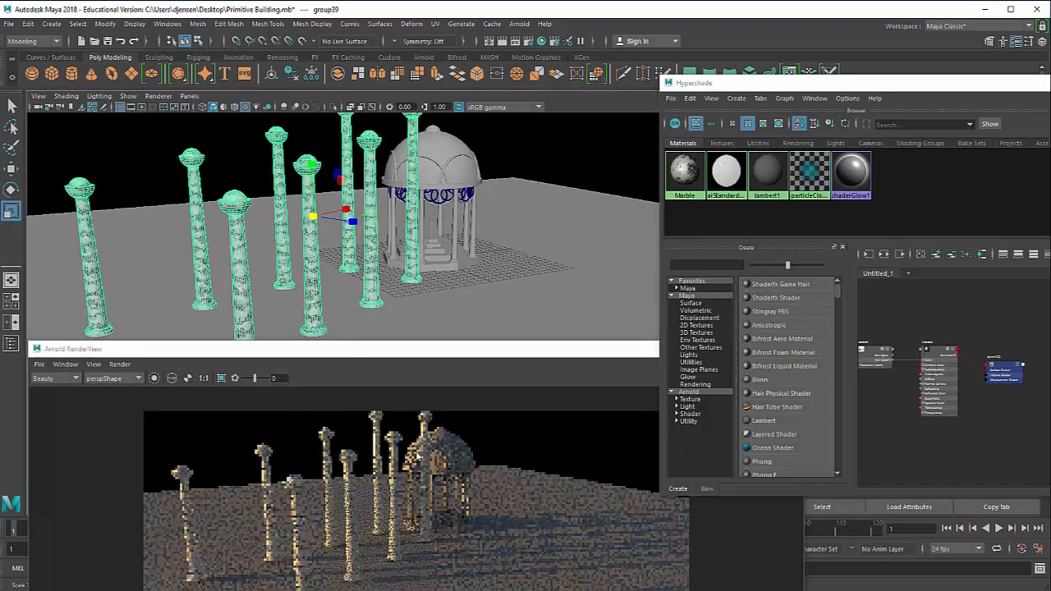
{"action": "scroll", "coordinate": [321, 247], "scroll_direction": "up", "scroll_amount": 3}
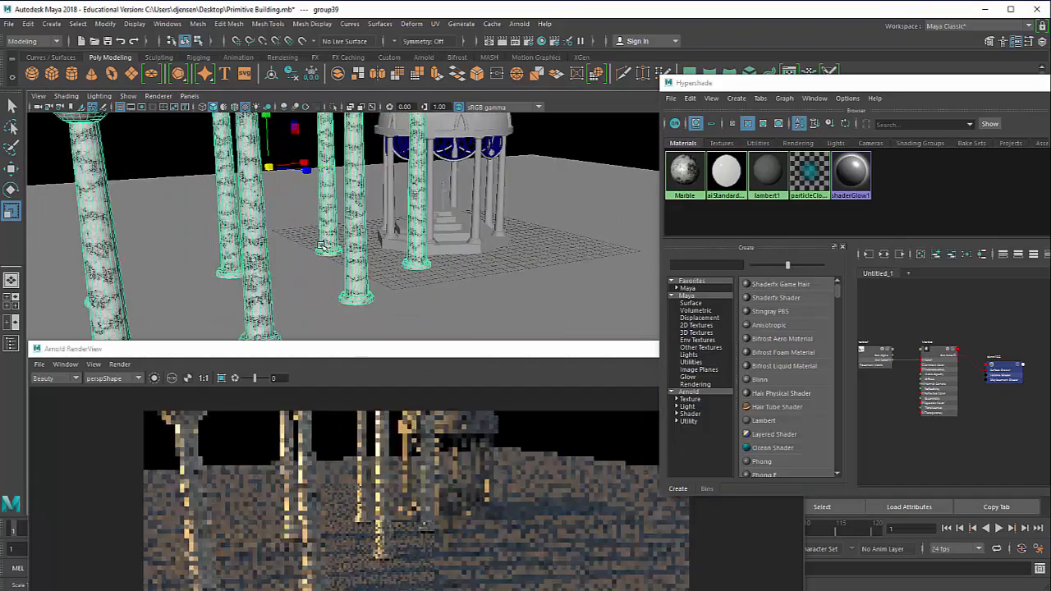
{"action": "left_click_drag", "start_coordinate": [238, 220], "coordinate": [366, 270], "text": "alt"}
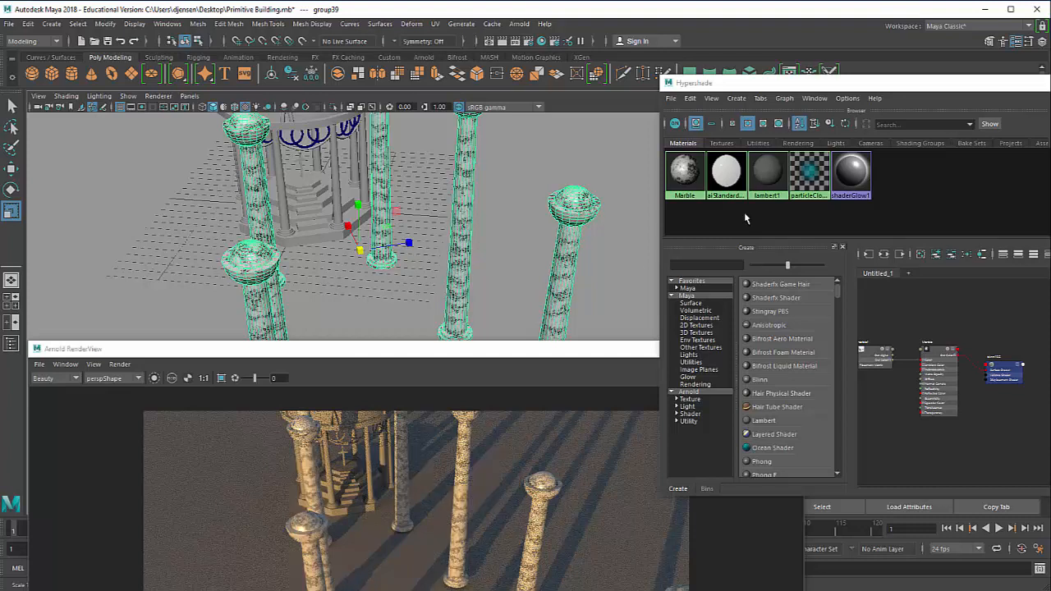
Find the Arnold standard surface shader and create a new aiStandardSurface material in Hypershade
{"action": "left_click", "coordinate": [726, 262]}
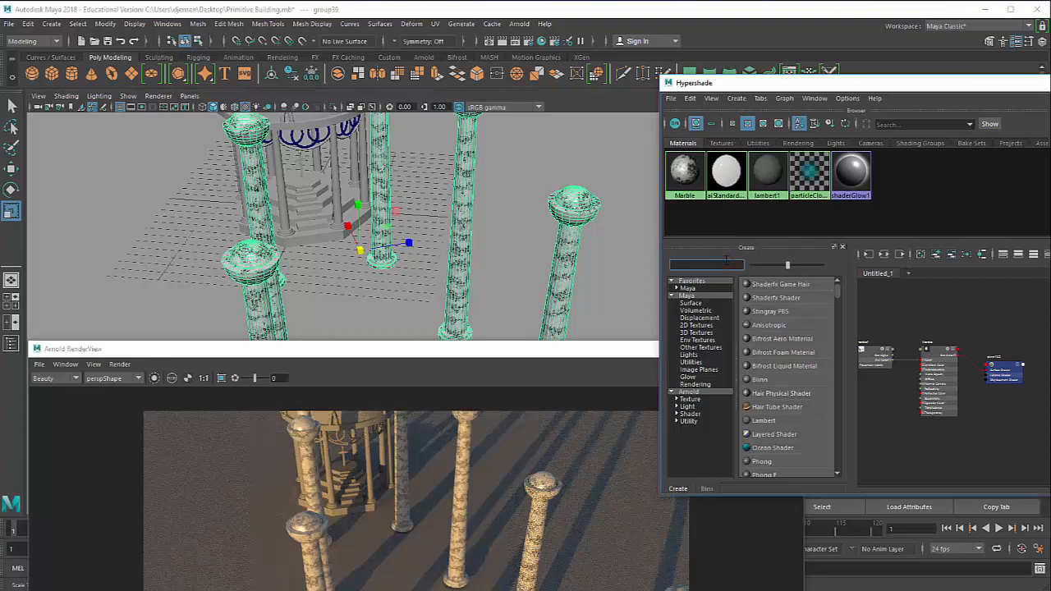
{"action": "type", "text": "aistand"}
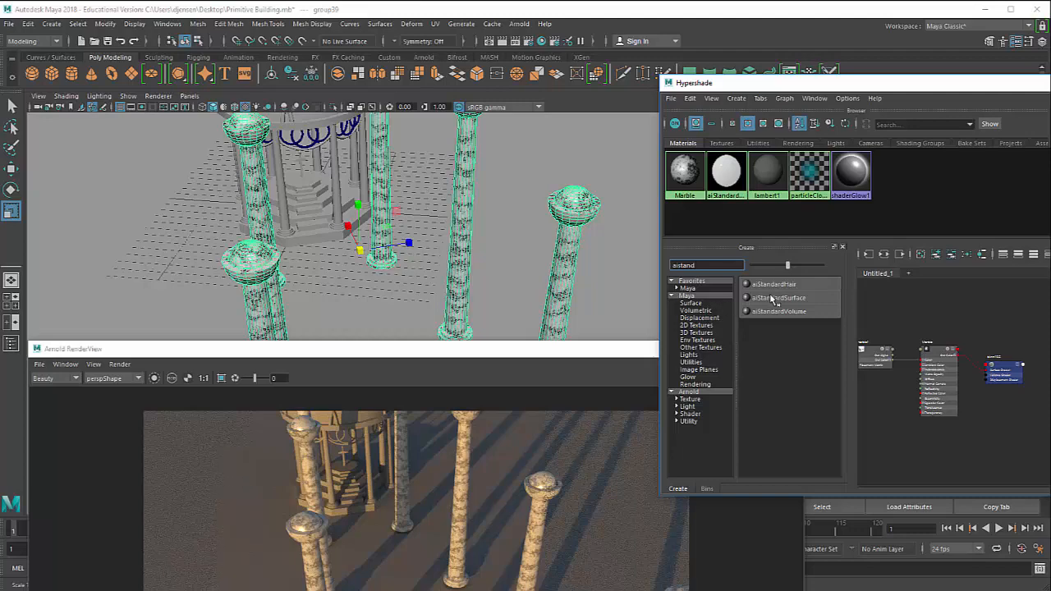
{"action": "left_click", "coordinate": [774, 298]}
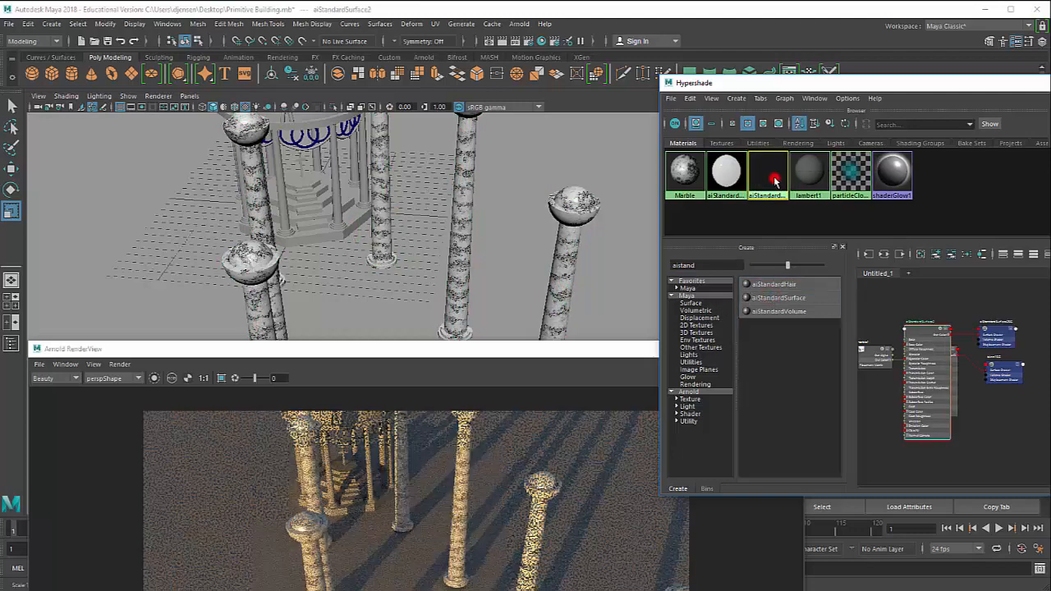
{"action": "left_click_drag", "start_coordinate": [780, 83], "coordinate": [348, 48]}
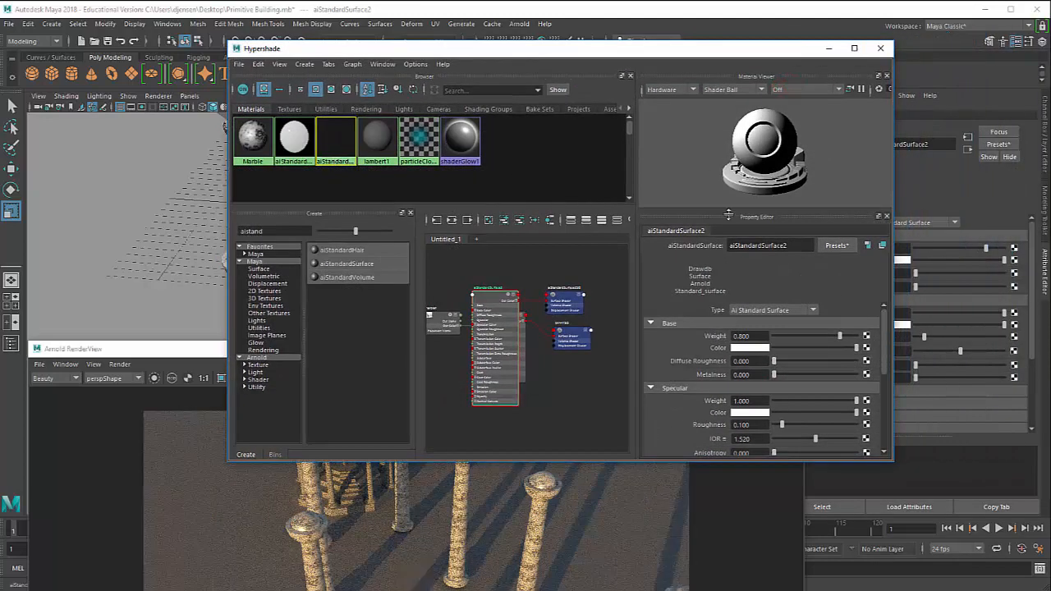
Replace the new aiStandardSurface material's settings with the Gold preset and name the material Gold
{"action": "scroll", "coordinate": [745, 335], "scroll_direction": "down", "scroll_amount": 3}
{"action": "scroll", "coordinate": [751, 357], "scroll_direction": "down", "scroll_amount": 5}
{"action": "scroll", "coordinate": [763, 390], "scroll_direction": "up", "scroll_amount": 10}
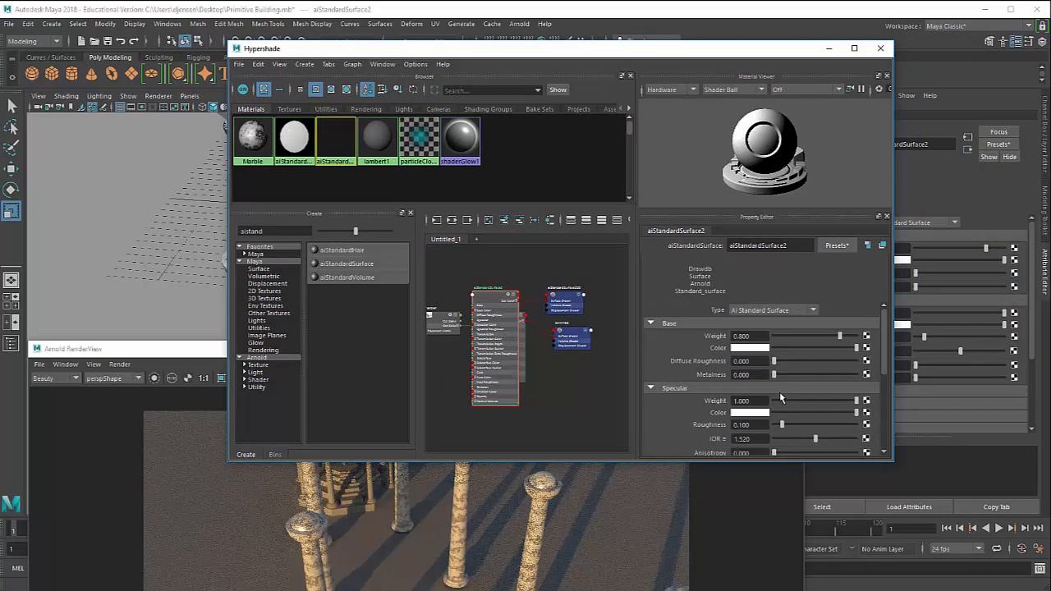
{"action": "left_click", "coordinate": [830, 245]}
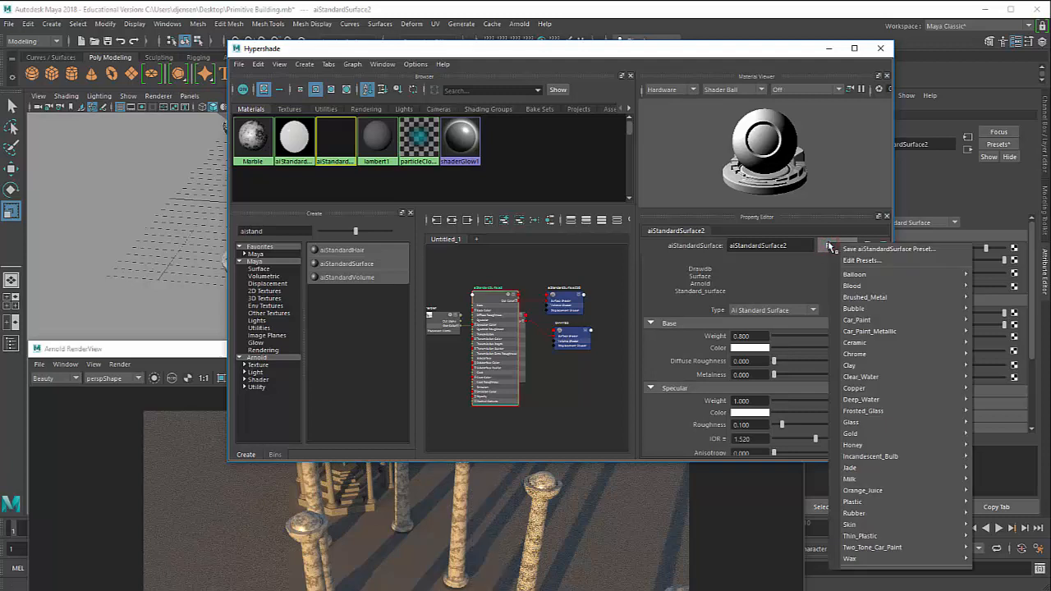
{"action": "mouse_move", "coordinate": [850, 436]}
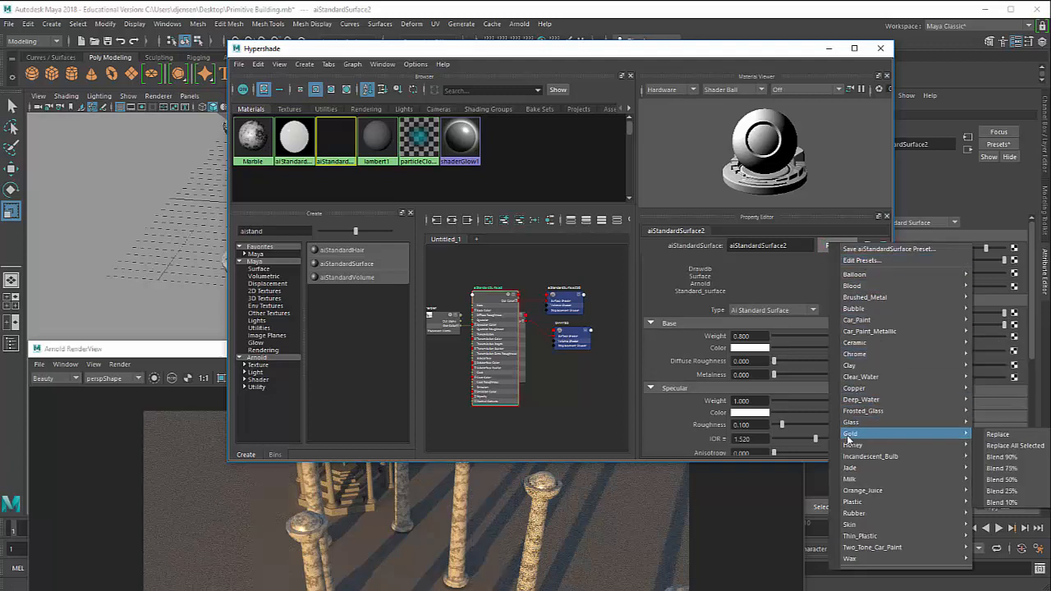
{"action": "left_click", "coordinate": [996, 434]}
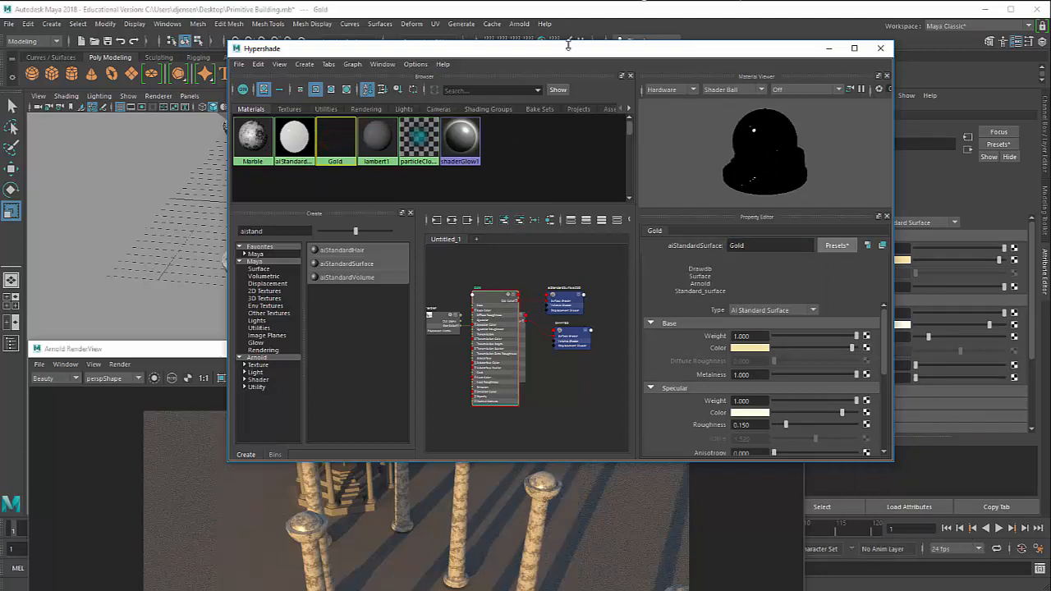
Bring the building's dome into view and assign the Gold material to it
{"action": "left_click_drag", "start_coordinate": [569, 47], "coordinate": [789, 157]}
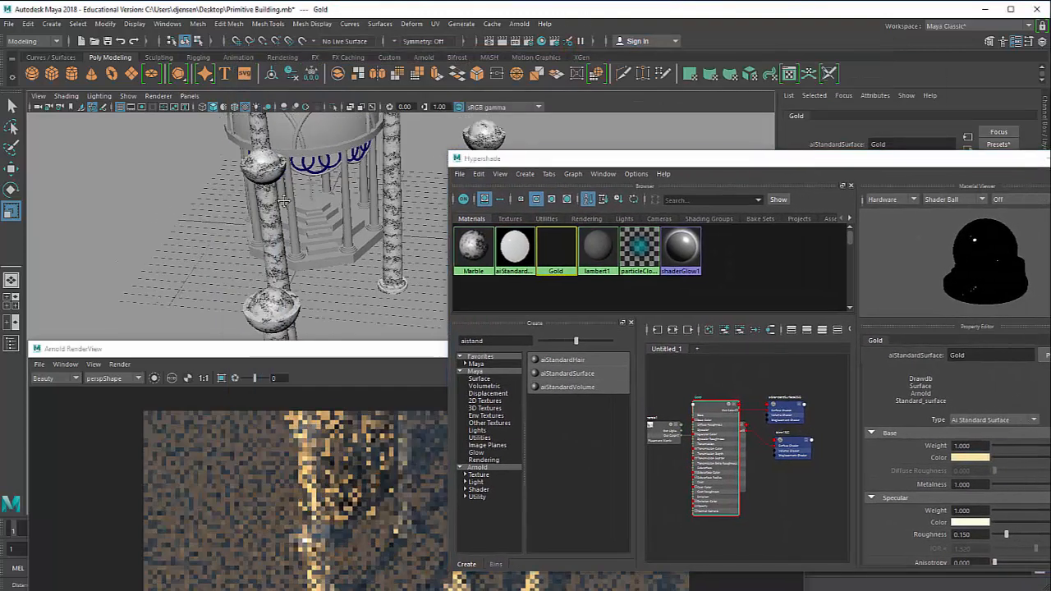
{"action": "middle_click_drag", "start_coordinate": [283, 201], "coordinate": [329, 321], "text": "alt"}
{"action": "middle_click_drag", "start_coordinate": [564, 254], "coordinate": [359, 188]}
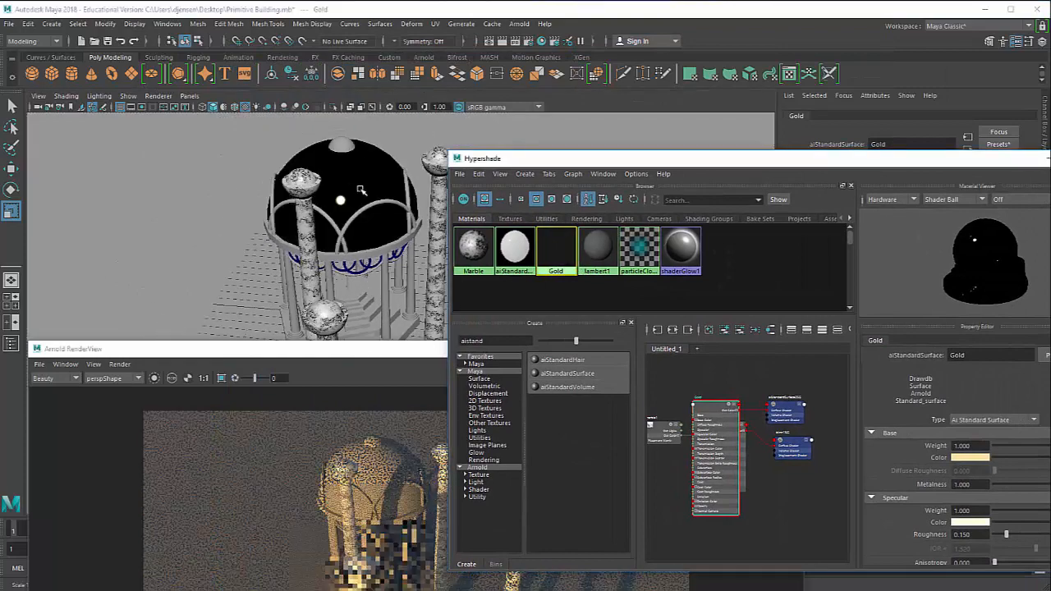
Examine the gold dome and its reflections from several angles and distances in the Arnold render
{"action": "scroll", "coordinate": [357, 303], "scroll_direction": "up", "scroll_amount": 3}
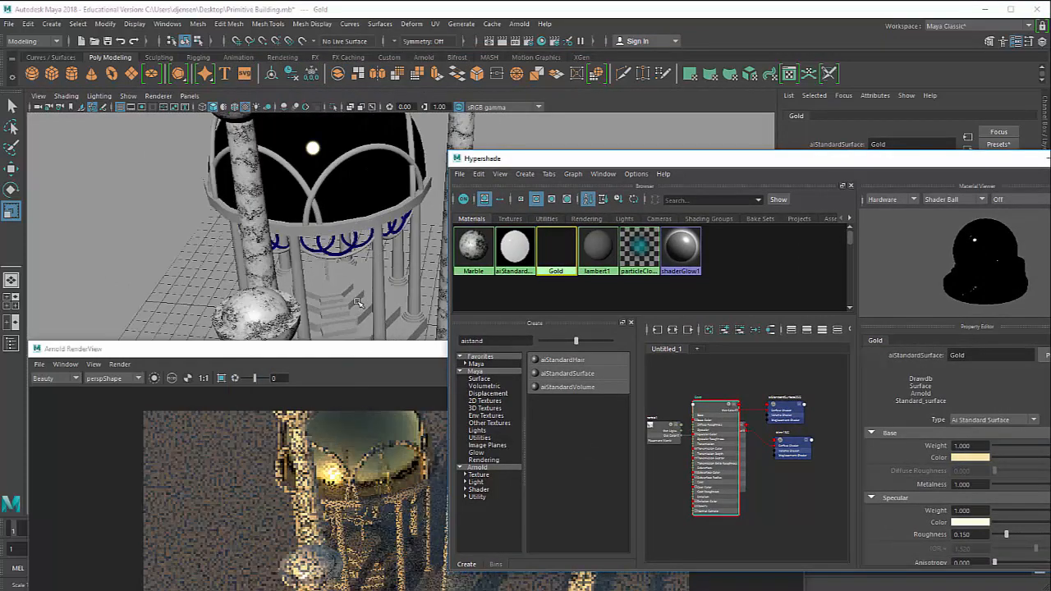
{"action": "left_click_drag", "start_coordinate": [358, 303], "coordinate": [331, 288], "text": "alt"}
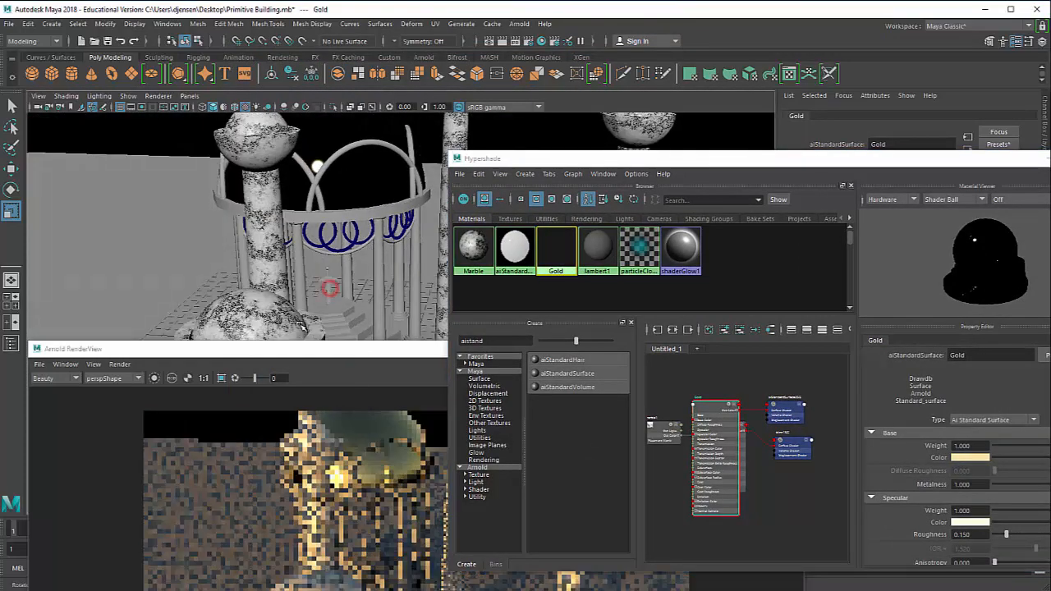
{"action": "left_click", "coordinate": [1040, 158]}
{"action": "left_click_drag", "start_coordinate": [456, 354], "coordinate": [748, 141]}
{"action": "left_click_drag", "start_coordinate": [251, 205], "coordinate": [156, 226], "text": "alt"}
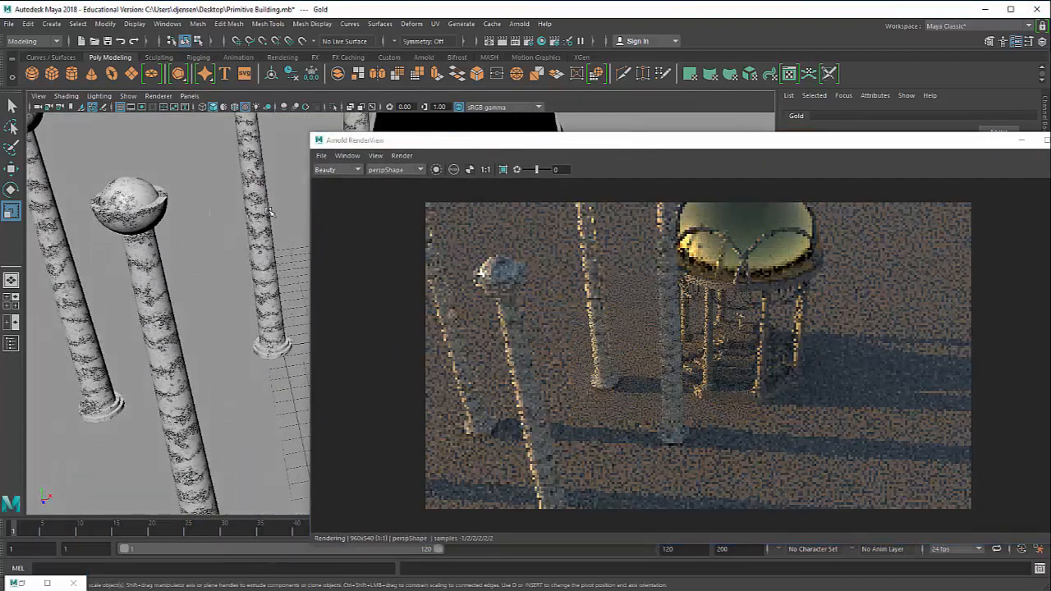
{"action": "left_click_drag", "start_coordinate": [268, 212], "coordinate": [206, 312], "text": "alt"}
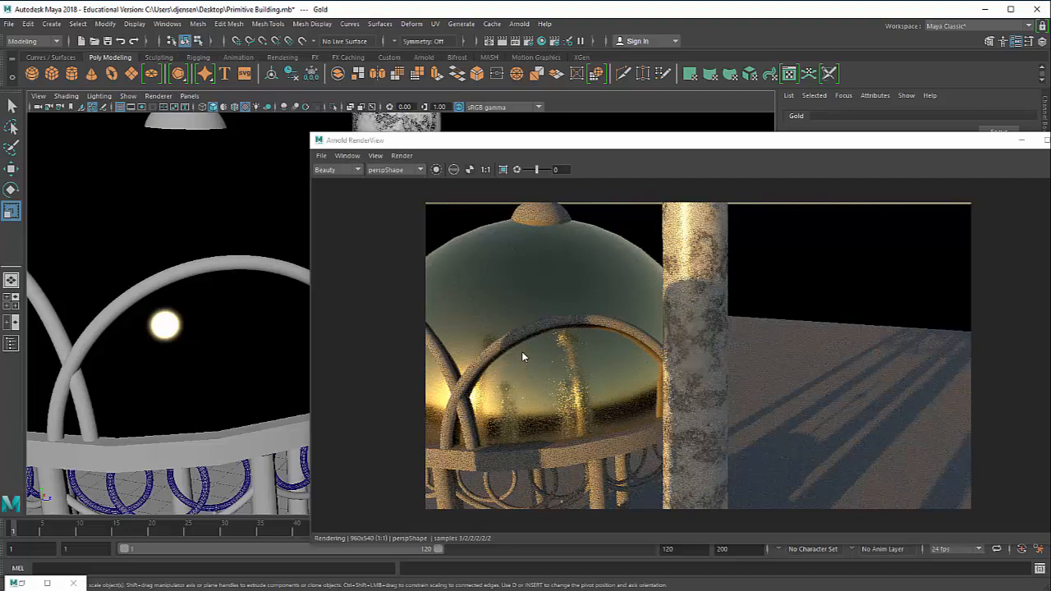
{"action": "left_click_drag", "start_coordinate": [277, 331], "coordinate": [173, 299], "text": "alt"}
{"action": "right_click_drag", "start_coordinate": [173, 299], "coordinate": [271, 320], "text": "alt"}
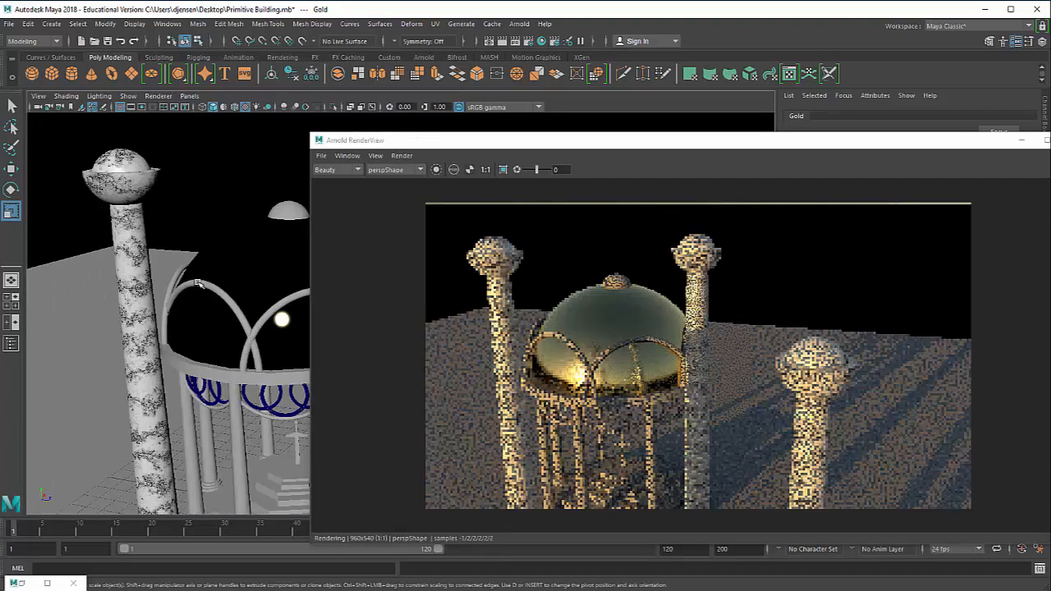
Create another aiStandardSurface material in Hypershade alongside Gold and Marble
{"action": "left_click", "coordinate": [47, 583]}
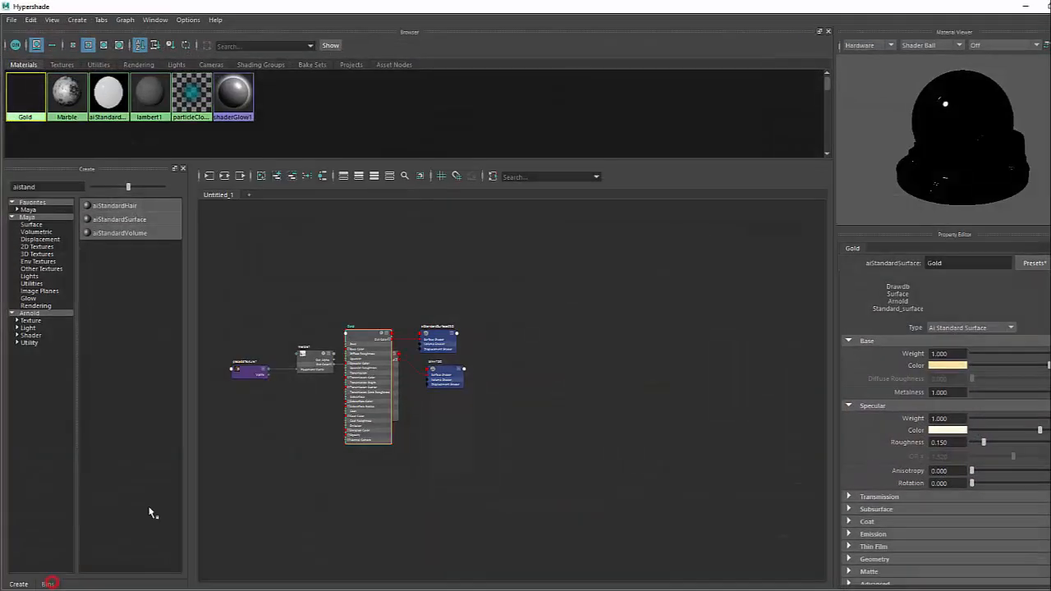
{"action": "left_click", "coordinate": [117, 220]}
{"action": "left_click", "coordinate": [144, 98]}
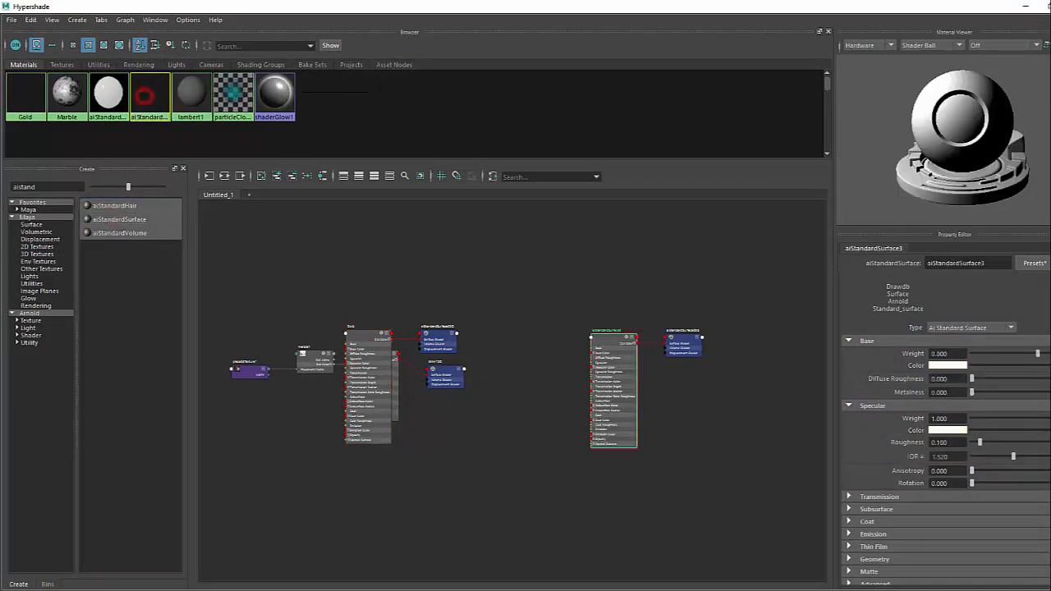
Replace the newest material's settings with the Brushed_Metal preset and rename it Brushed Metal
{"action": "left_click", "coordinate": [1028, 263]}
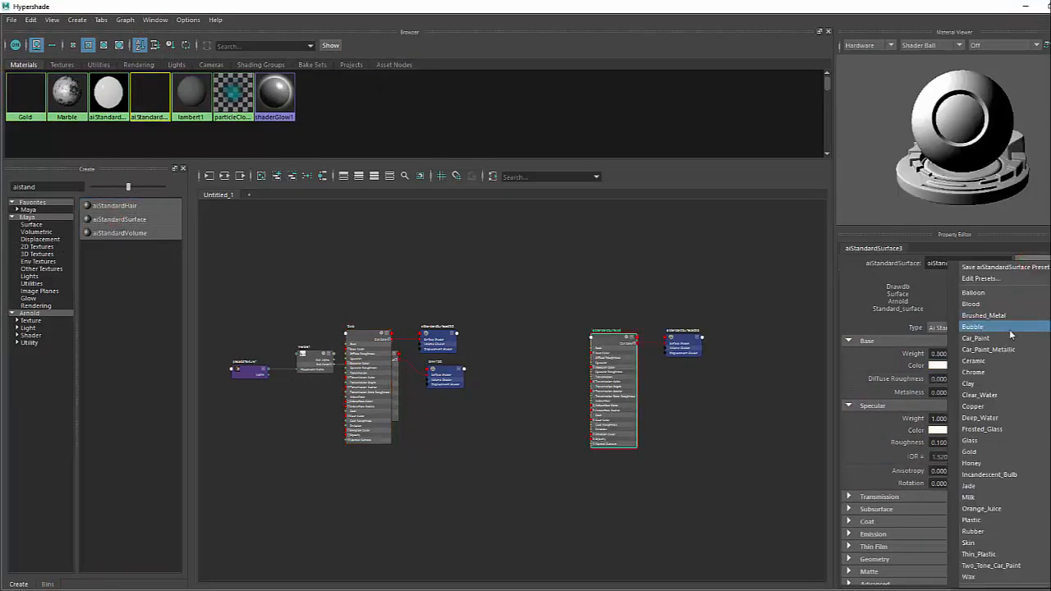
{"action": "mouse_move", "coordinate": [991, 411]}
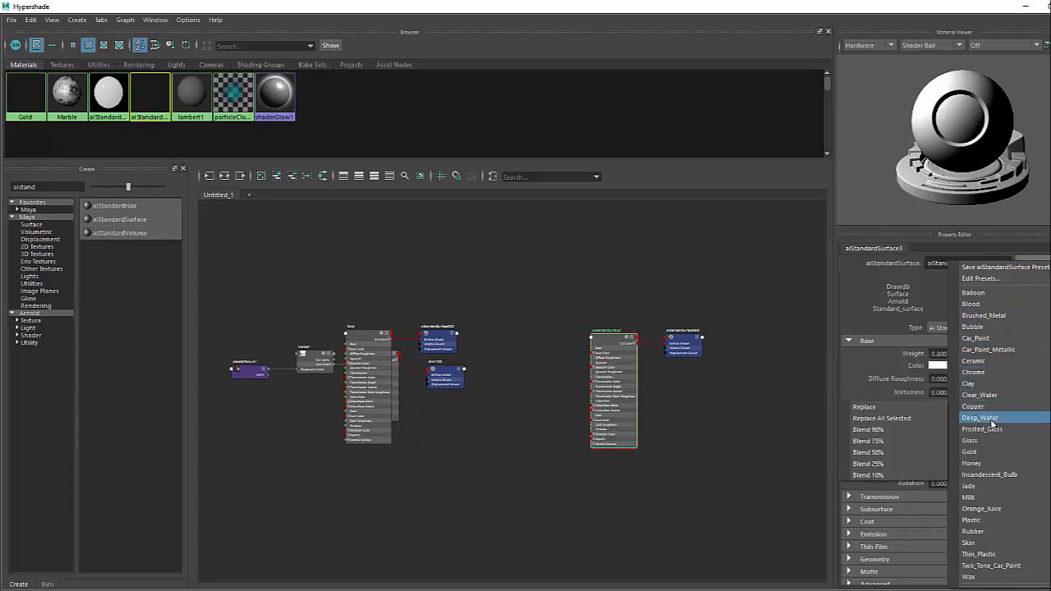
{"action": "mouse_move", "coordinate": [996, 473]}
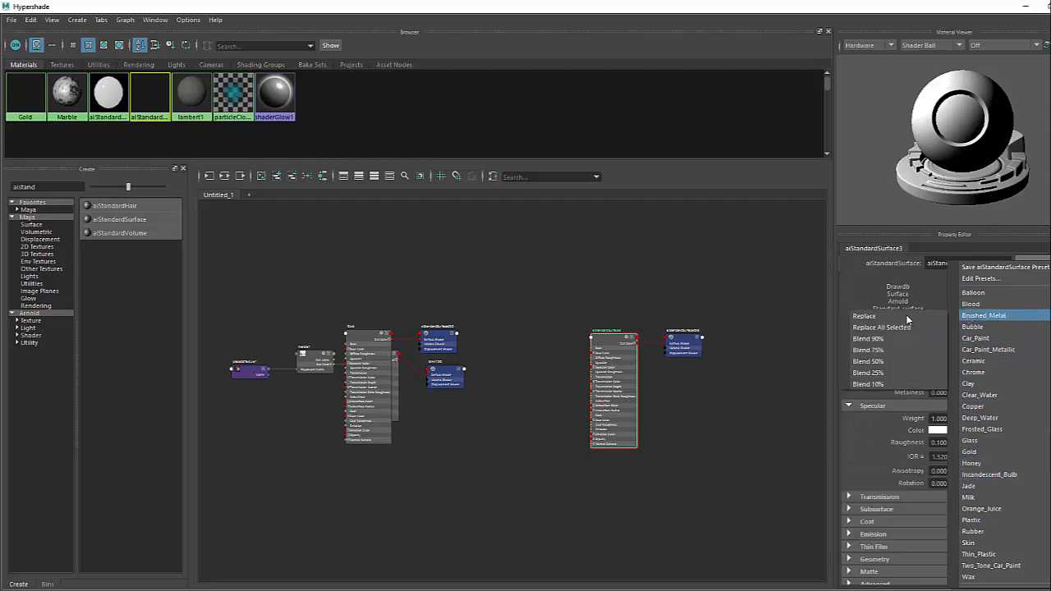
{"action": "left_click", "coordinate": [887, 317]}
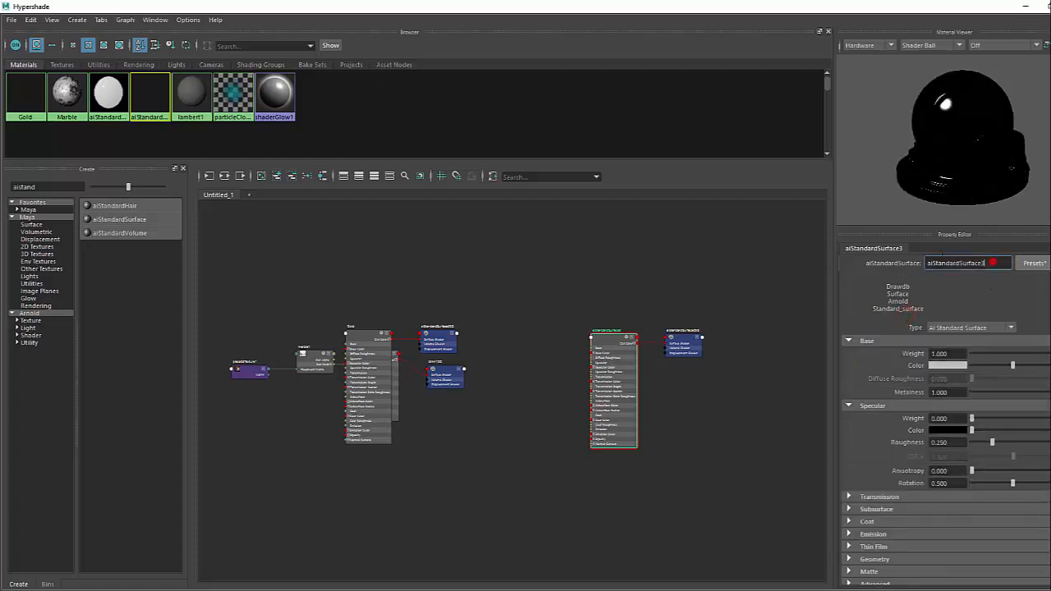
{"action": "type", "text": "Brushed Metal"}
{"action": "key", "text": "Return"}
Select the ring ornaments hanging between the columns under the dome's rim and group them
{"action": "mouse_move", "coordinate": [434, 6]}
{"action": "left_mouse_down"}
{"action": "mouse_move", "coordinate": [411, 10]}
{"action": "mouse_move", "coordinate": [811, 222]}
{"action": "left_mouse_up"}
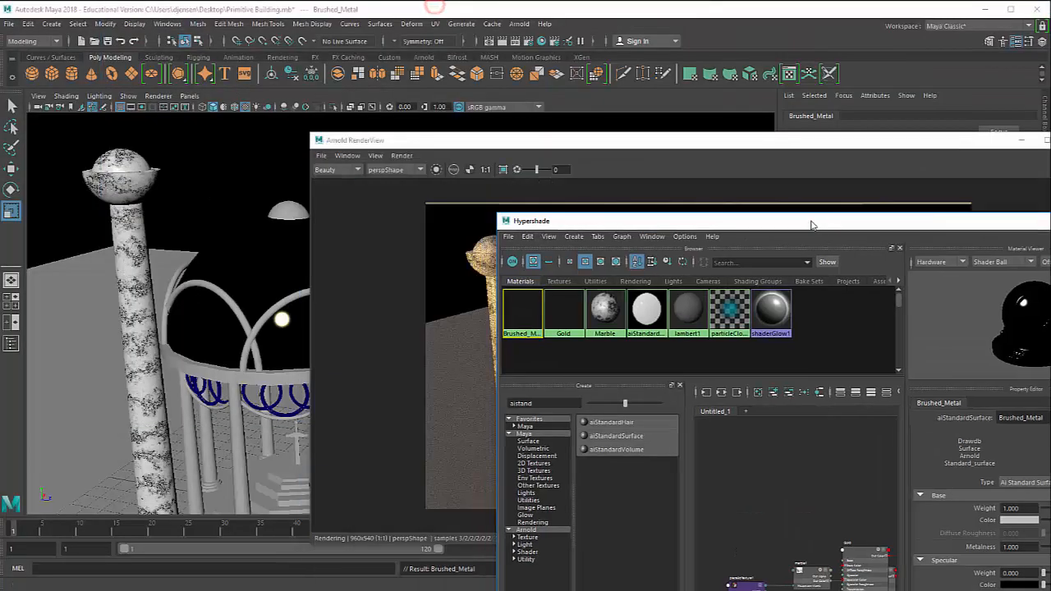
{"action": "left_click", "coordinate": [253, 332]}
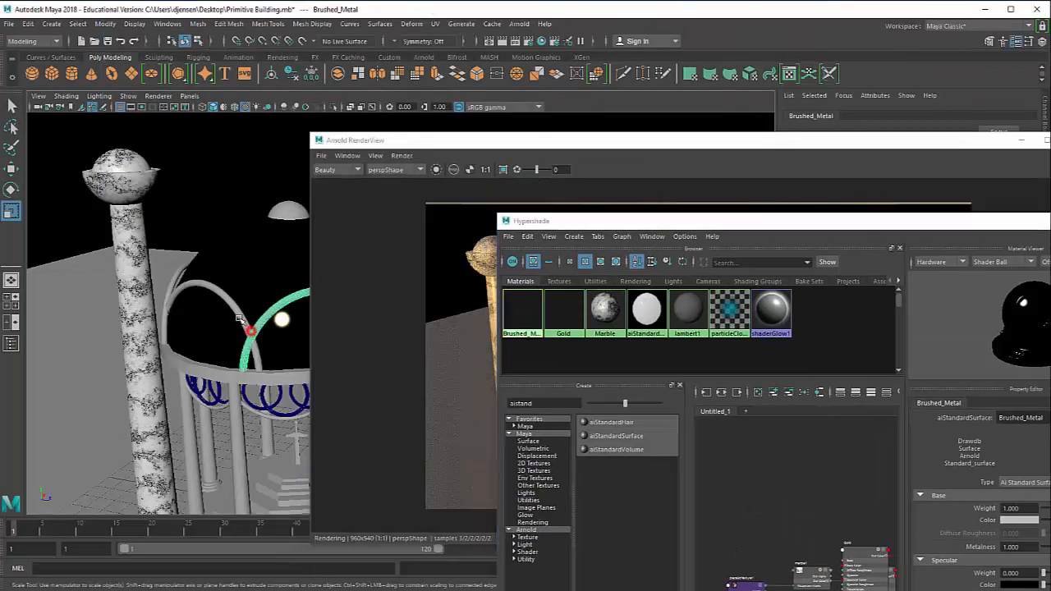
{"action": "left_click", "coordinate": [219, 397]}
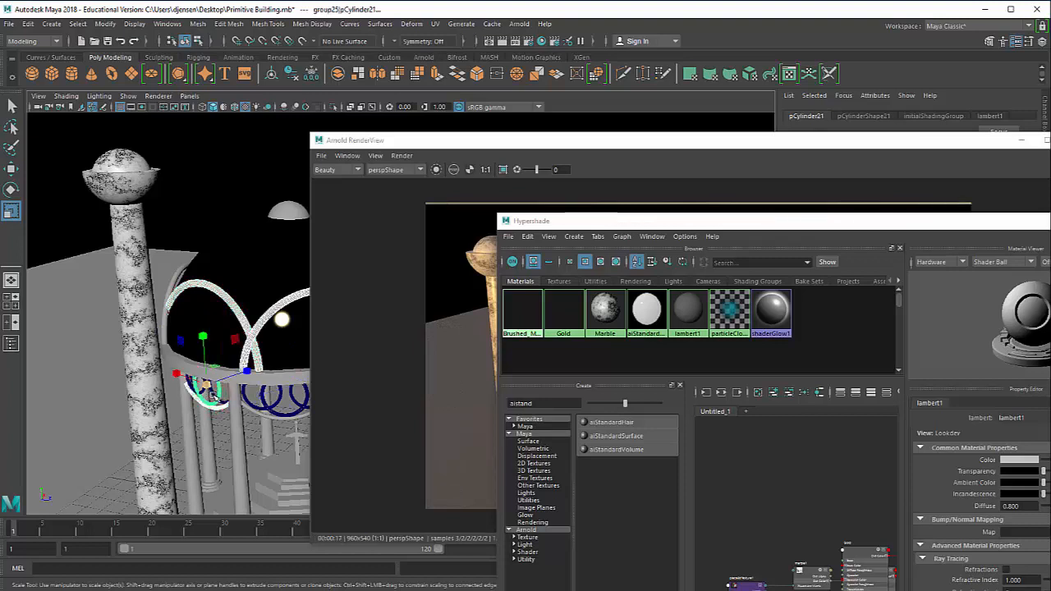
{"action": "left_click", "coordinate": [309, 366]}
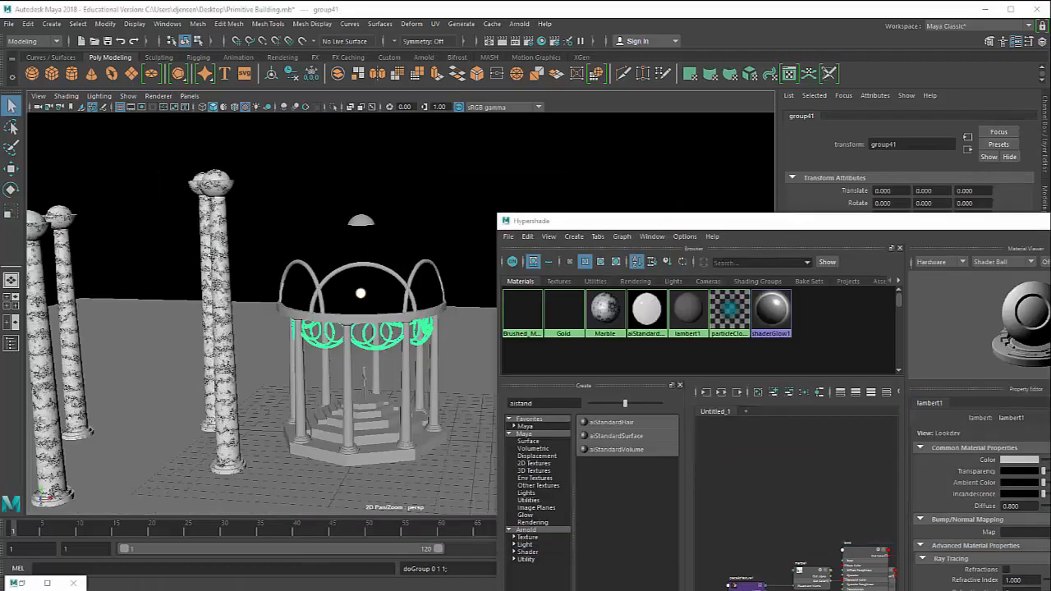
Assign the Brushed_Metal material to the grouped ring ornaments beneath the dome's rim
{"action": "scroll", "coordinate": [419, 396], "scroll_direction": "up", "scroll_amount": 5}
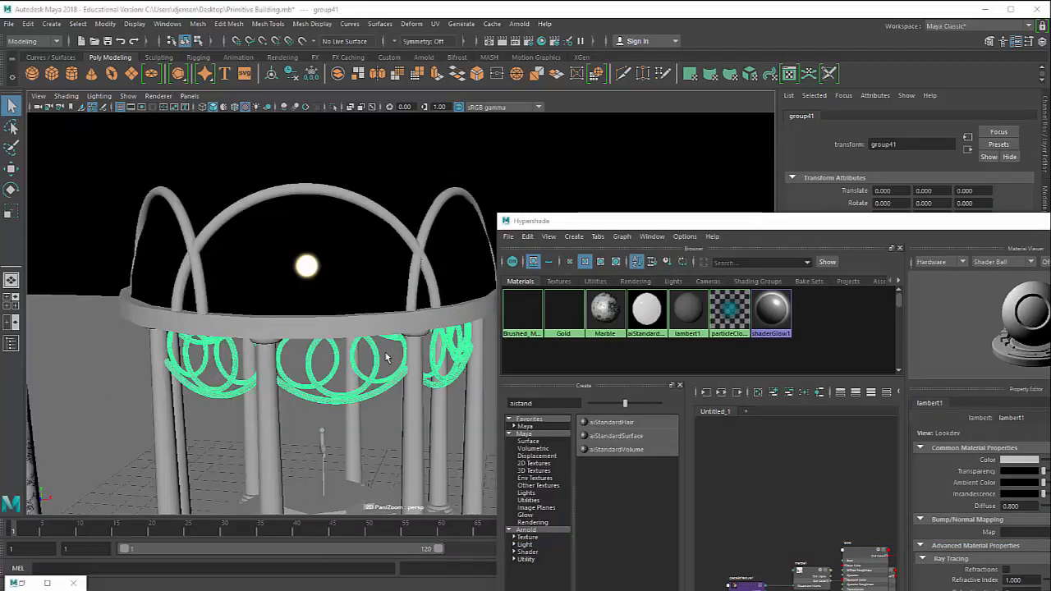
{"action": "left_click_drag", "start_coordinate": [388, 386], "coordinate": [315, 379], "text": "alt"}
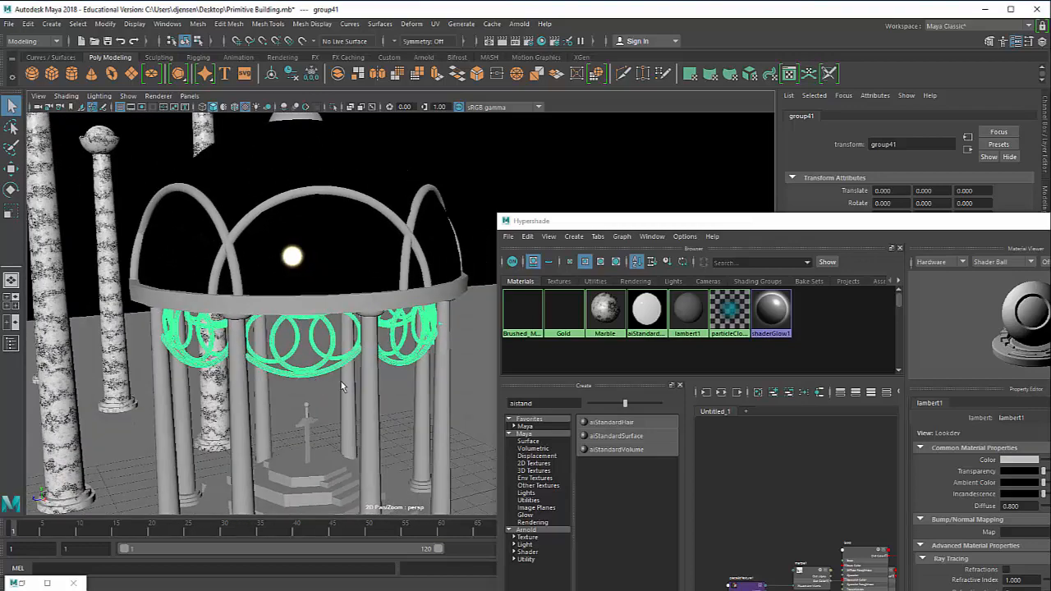
{"action": "right_click", "coordinate": [522, 311]}
{"action": "left_click", "coordinate": [521, 286]}
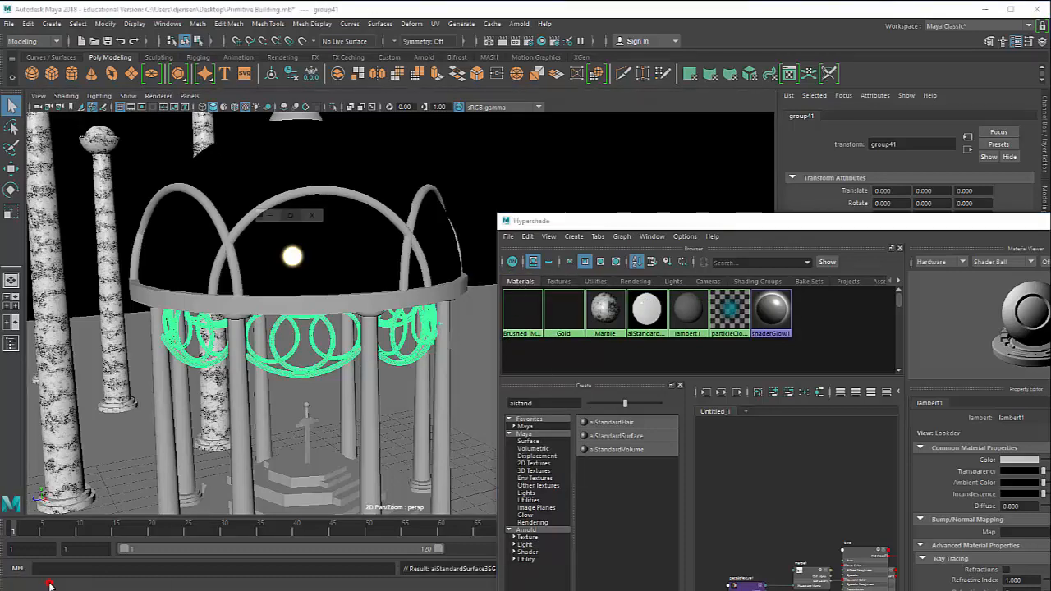
Examine the brushed-metal rings up close and the whole building from farther away in the Arnold render
{"action": "left_click", "coordinate": [28, 586]}
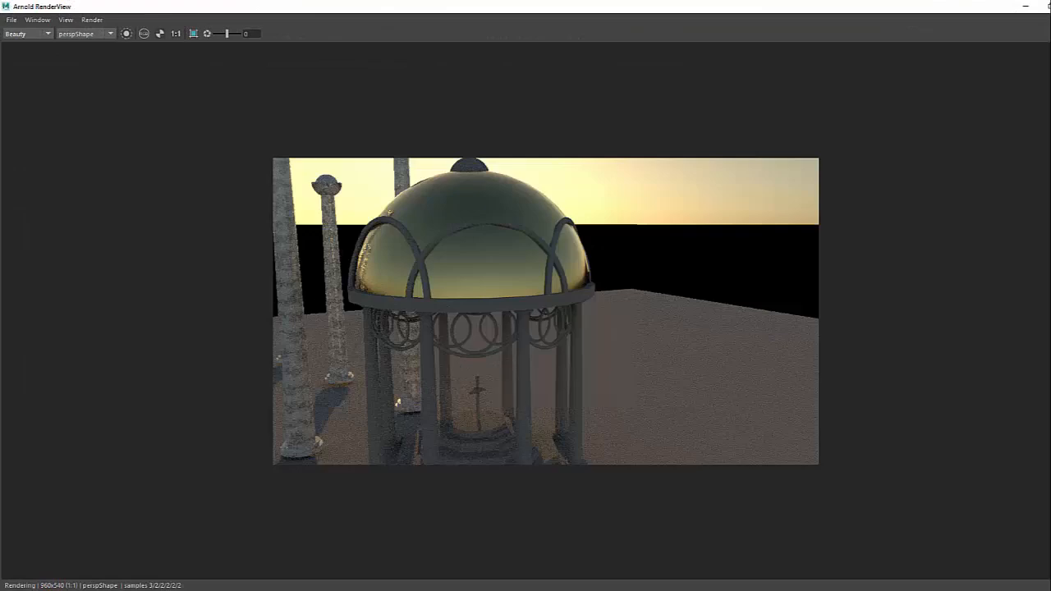
{"action": "left_click_drag", "start_coordinate": [356, 6], "coordinate": [620, 101]}
{"action": "left_click_drag", "start_coordinate": [186, 332], "coordinate": [235, 323], "text": "alt"}
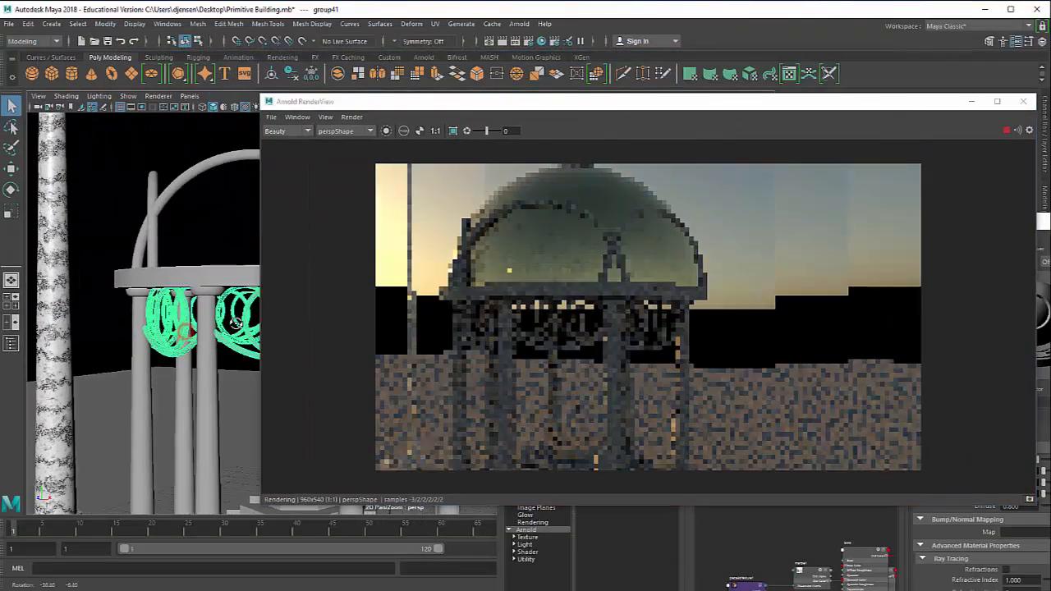
{"action": "scroll", "coordinate": [235, 323], "scroll_direction": "up", "scroll_amount": 8}
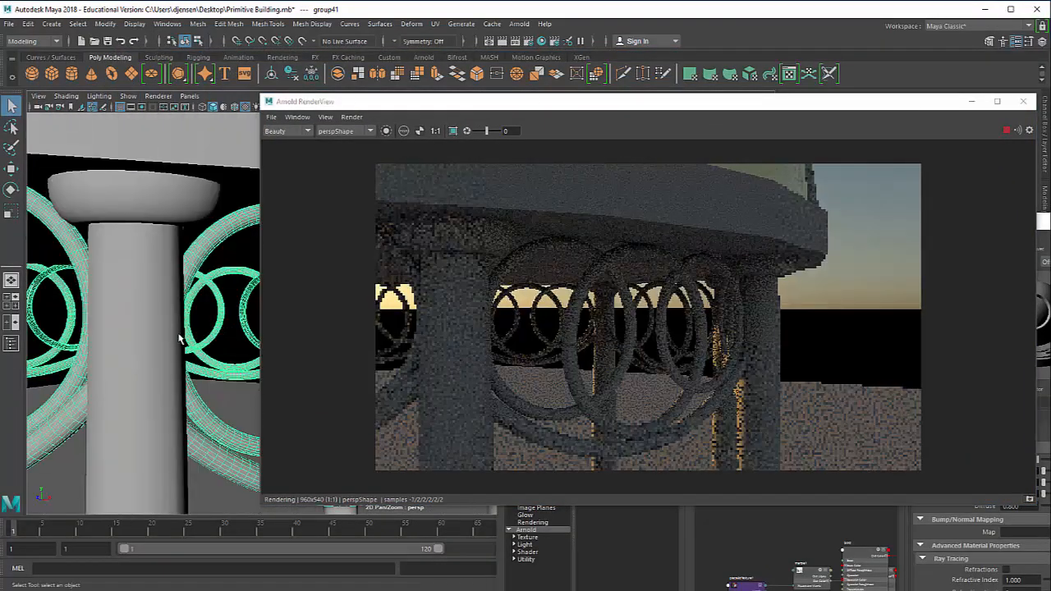
{"action": "left_click_drag", "start_coordinate": [179, 337], "coordinate": [230, 335], "text": "alt"}
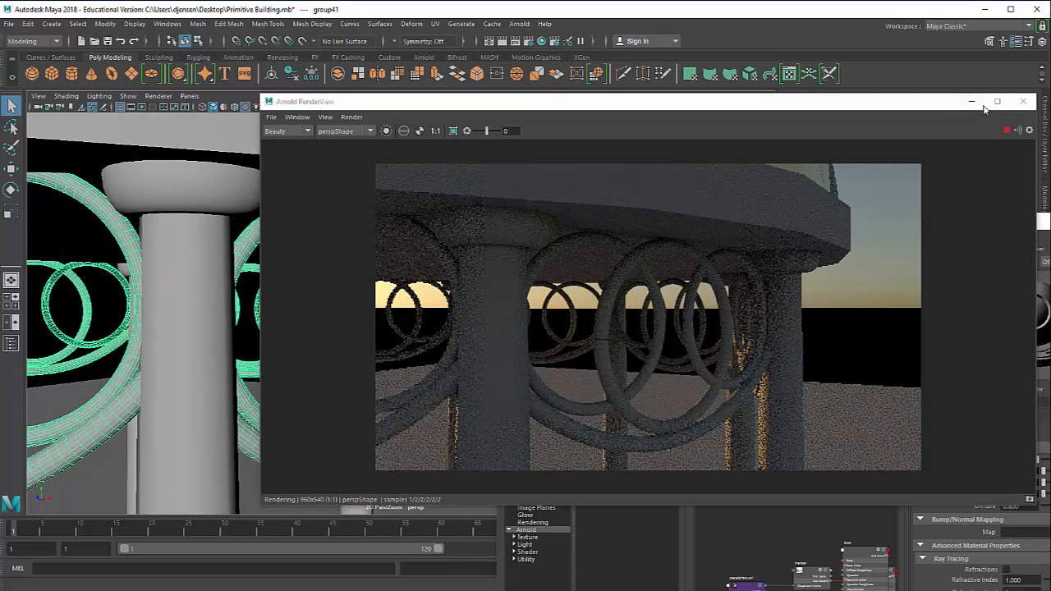
{"action": "left_click", "coordinate": [972, 101]}
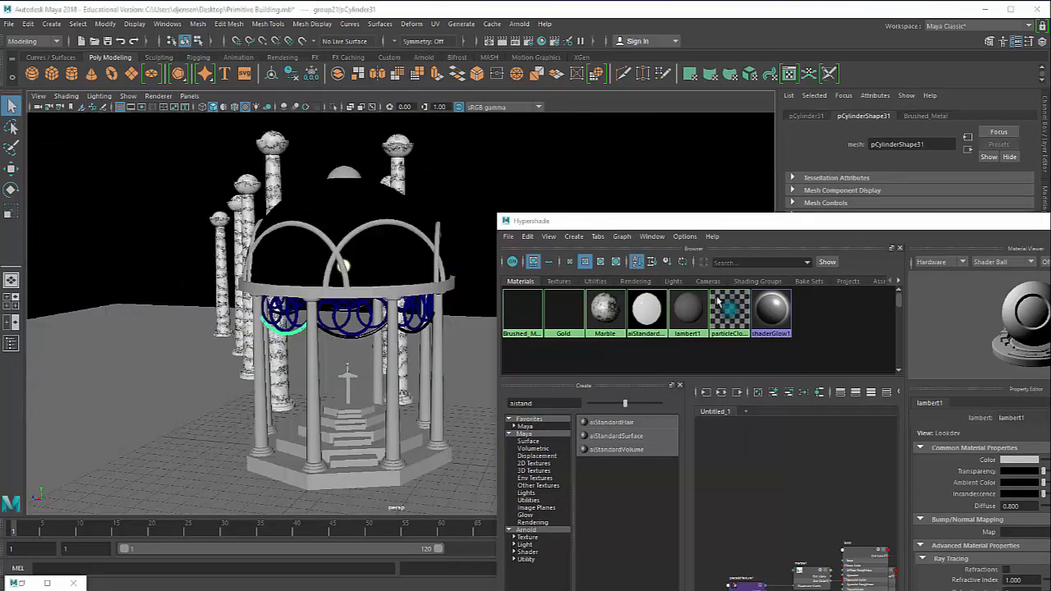
{"action": "left_click", "coordinate": [43, 585]}
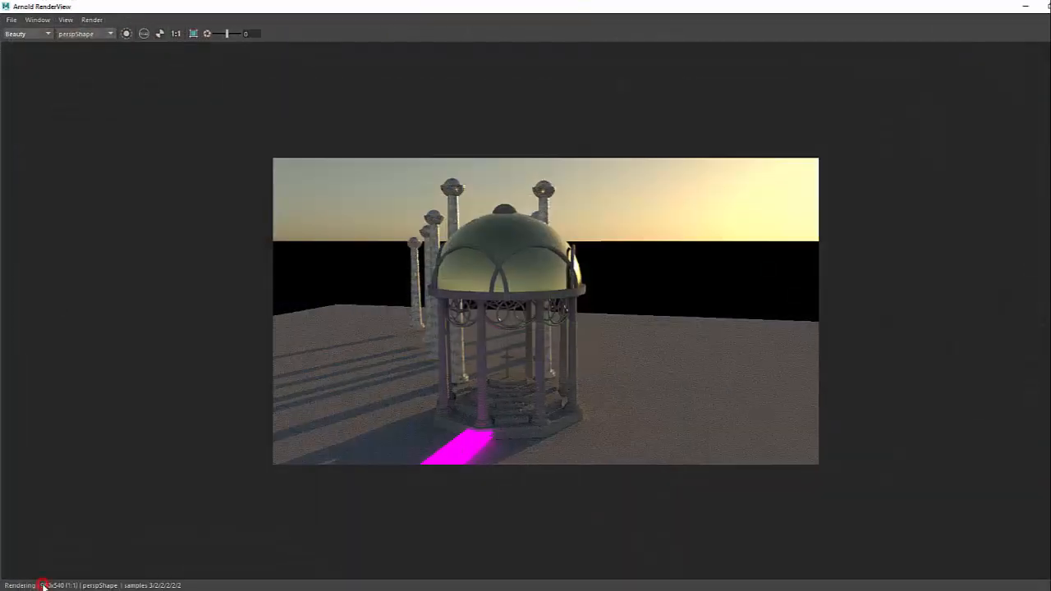
{"action": "left_click_drag", "start_coordinate": [578, 4], "coordinate": [721, 54]}
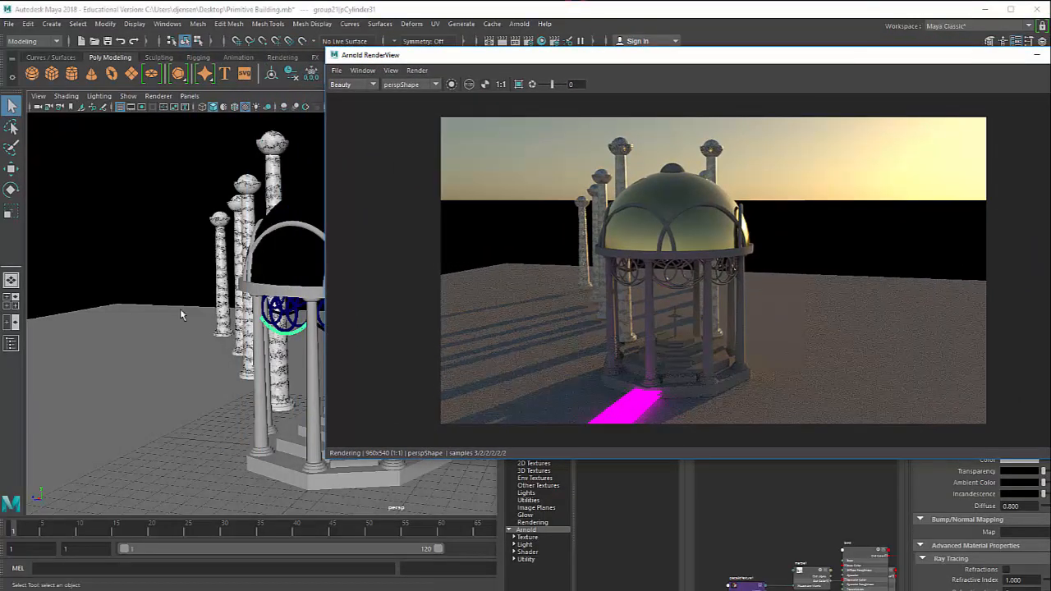
Inspect the brushed-metal rings from close range and the dome from a side angle in the Arnold render, then put the render view away
{"action": "left_click_drag", "start_coordinate": [248, 320], "coordinate": [284, 315], "text": "alt"}
{"action": "scroll", "coordinate": [282, 309], "scroll_direction": "up", "scroll_amount": 6}
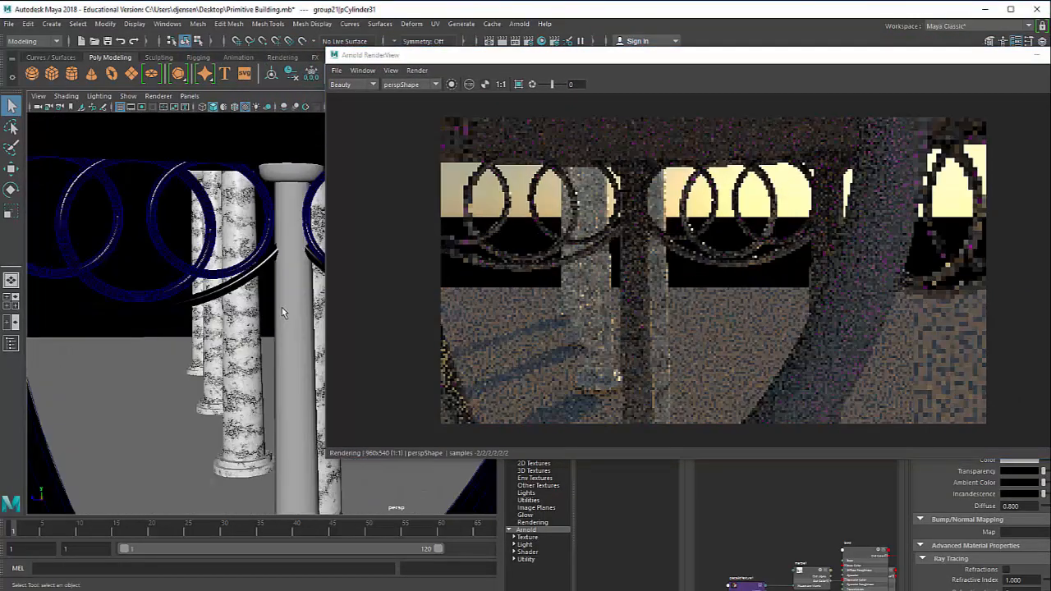
{"action": "scroll", "coordinate": [282, 308], "scroll_direction": "down", "scroll_amount": 2}
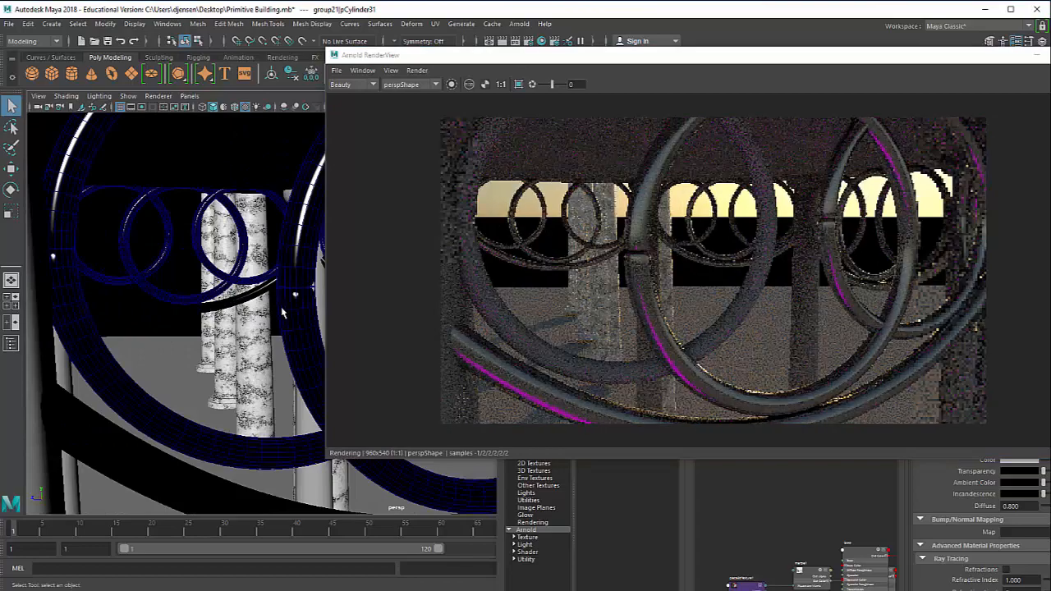
{"action": "scroll", "coordinate": [282, 307], "scroll_direction": "down", "scroll_amount": 4}
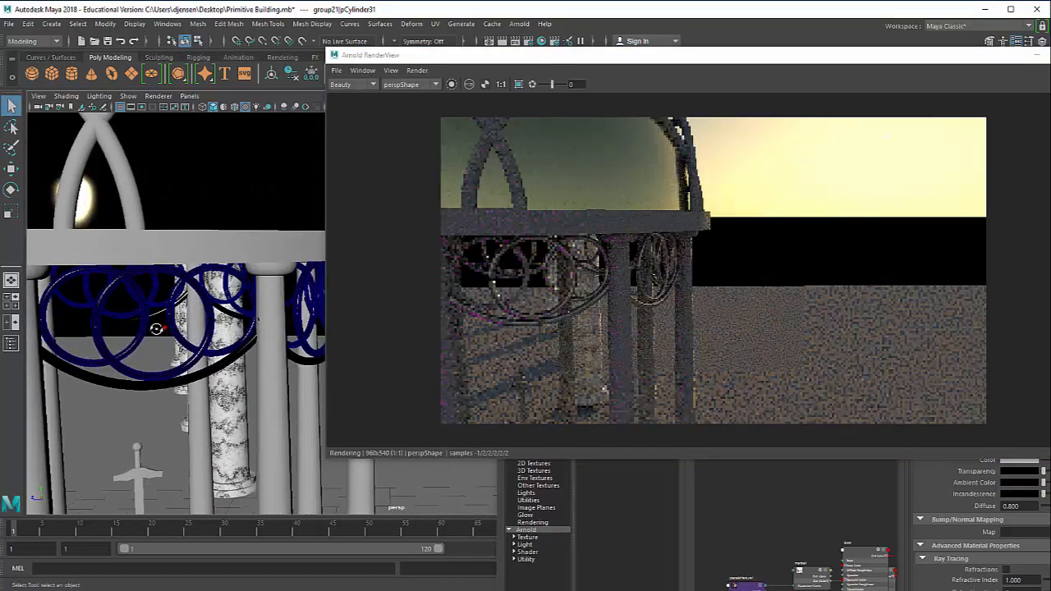
{"action": "left_click_drag", "start_coordinate": [160, 328], "coordinate": [347, 198], "text": "alt"}
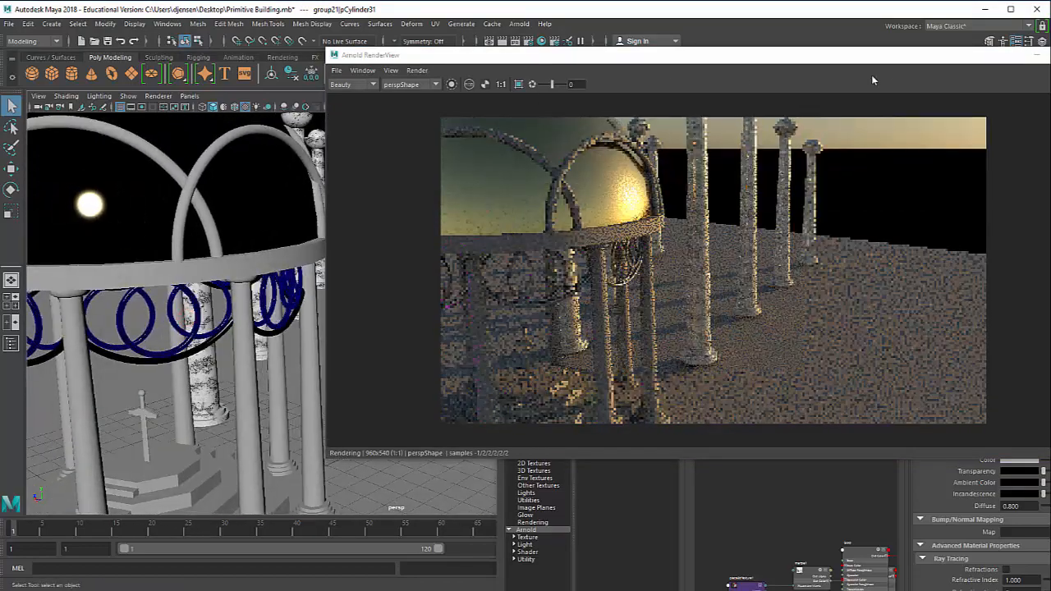
{"action": "left_click_drag", "start_coordinate": [997, 55], "coordinate": [867, 66]}
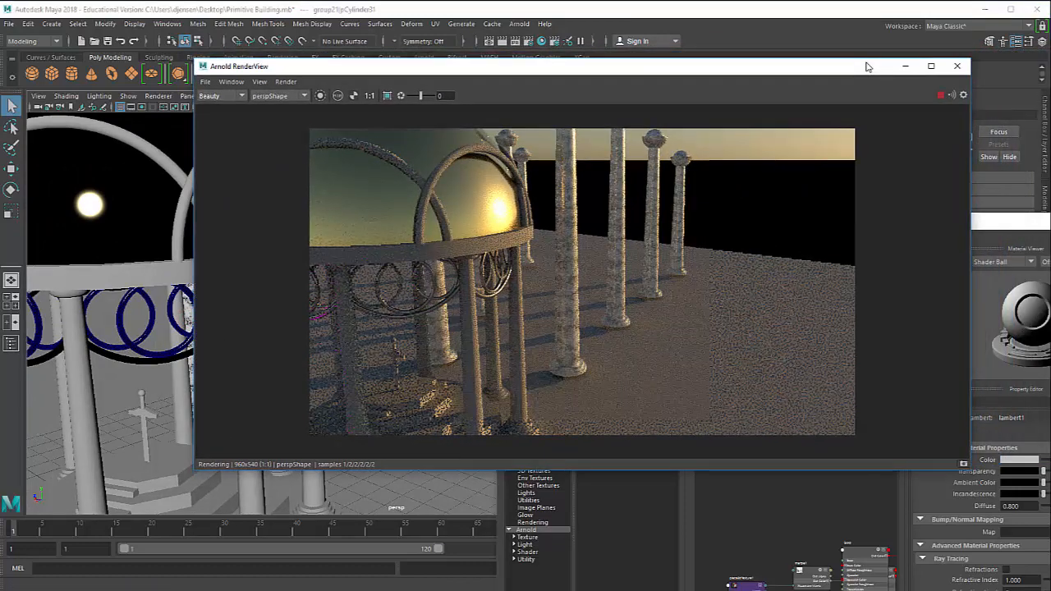
{"action": "left_click", "coordinate": [957, 67]}
Create another aiStandardSurface material and look through its presets
{"action": "left_click_drag", "start_coordinate": [747, 222], "coordinate": [555, 115]}
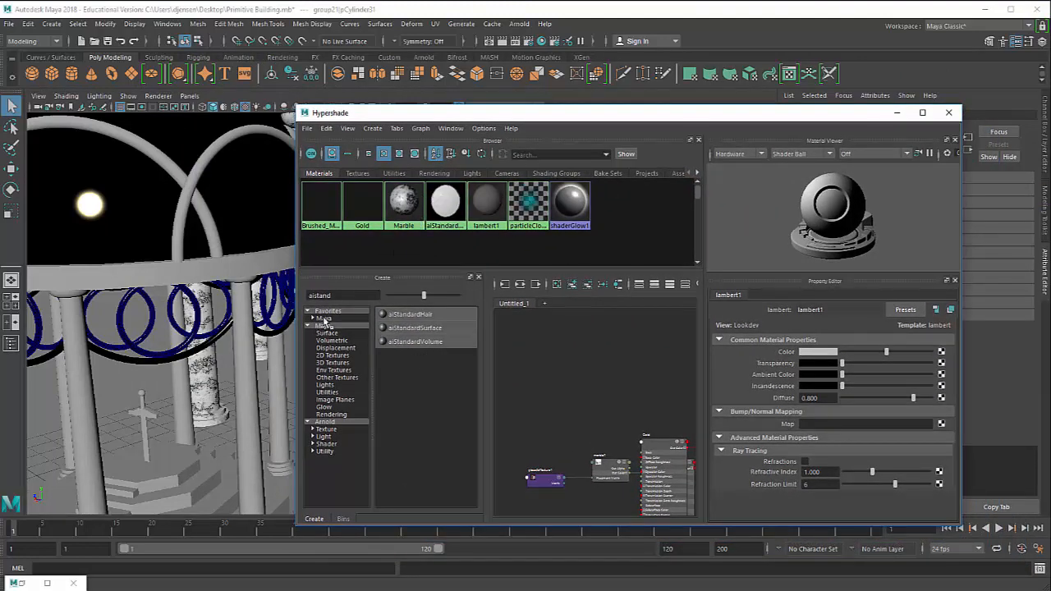
{"action": "left_click", "coordinate": [415, 331]}
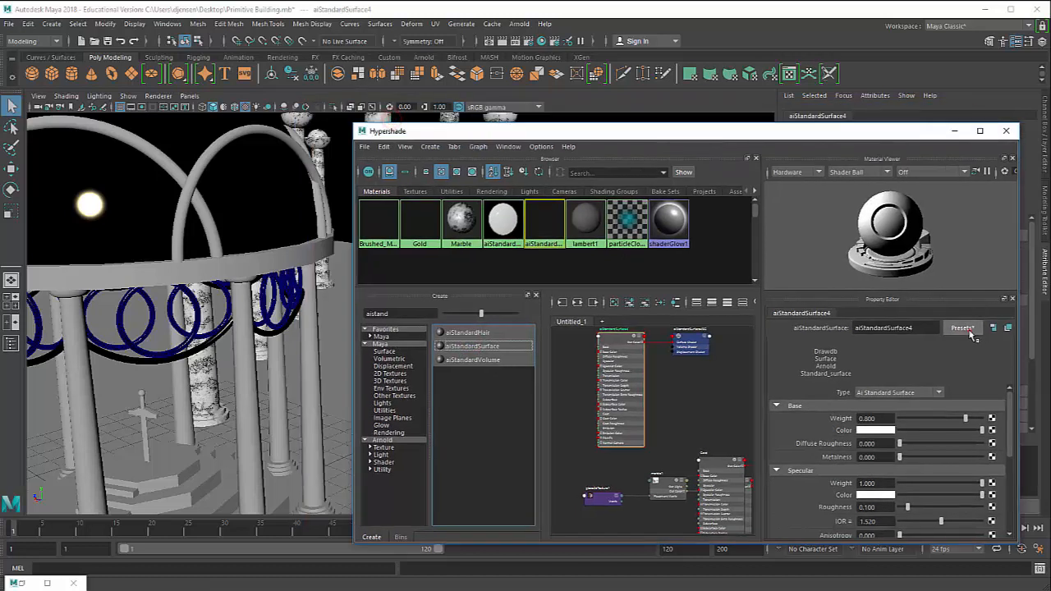
{"action": "left_click", "coordinate": [969, 330]}
{"action": "mouse_move", "coordinate": [983, 262]}
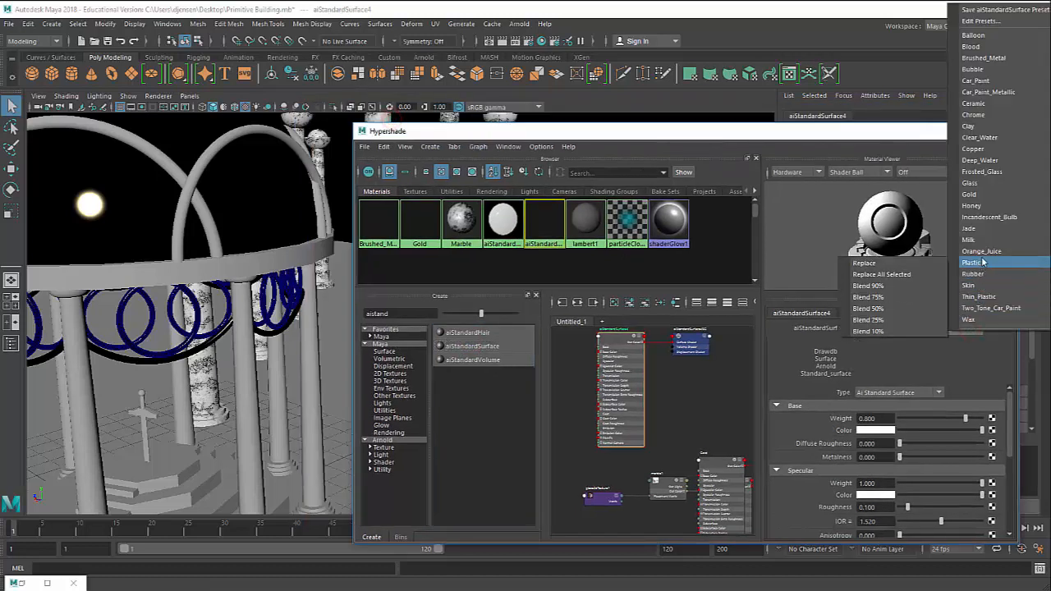
{"action": "mouse_move", "coordinate": [971, 244]}
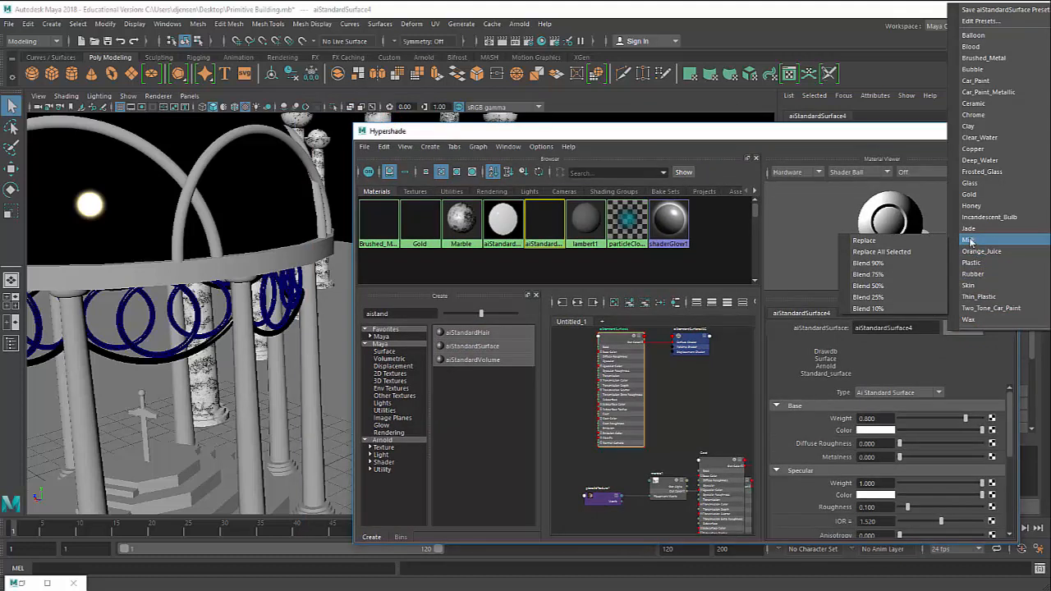
{"action": "mouse_move", "coordinate": [986, 177]}
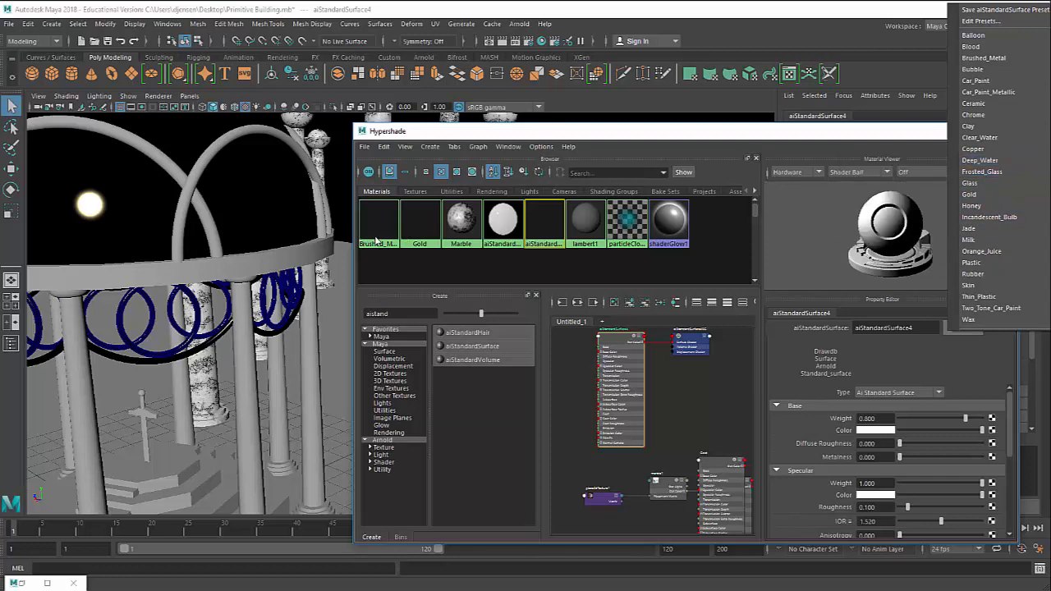
Assign the Brushed_Metal material to the blade of the sword on the stepped platform
{"action": "left_click", "coordinate": [378, 222]}
{"action": "left_click_drag", "start_coordinate": [165, 371], "coordinate": [359, 355], "text": "alt"}
Create a bright blue Phong material and assign it to the sword's guard, grip and pommel
{"action": "double_click", "coordinate": [395, 313]}
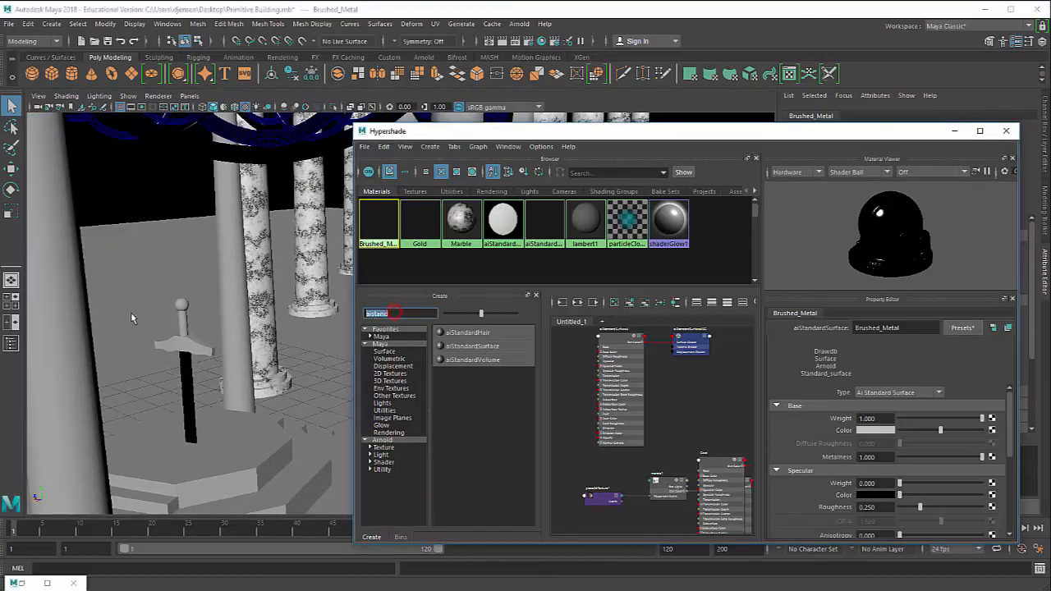
{"action": "type", "text": "phong"}
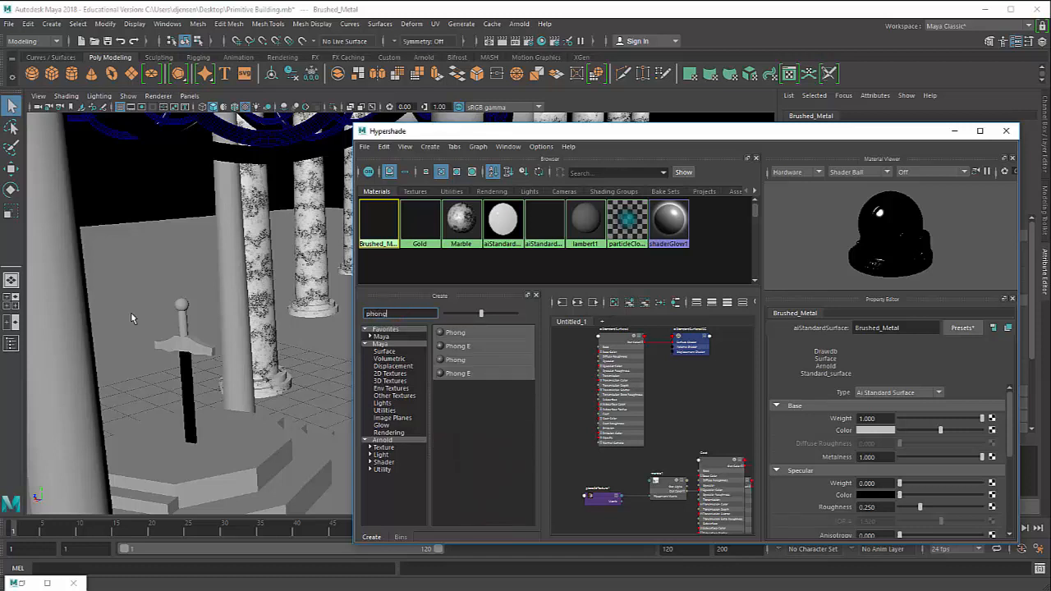
{"action": "left_click", "coordinate": [456, 362]}
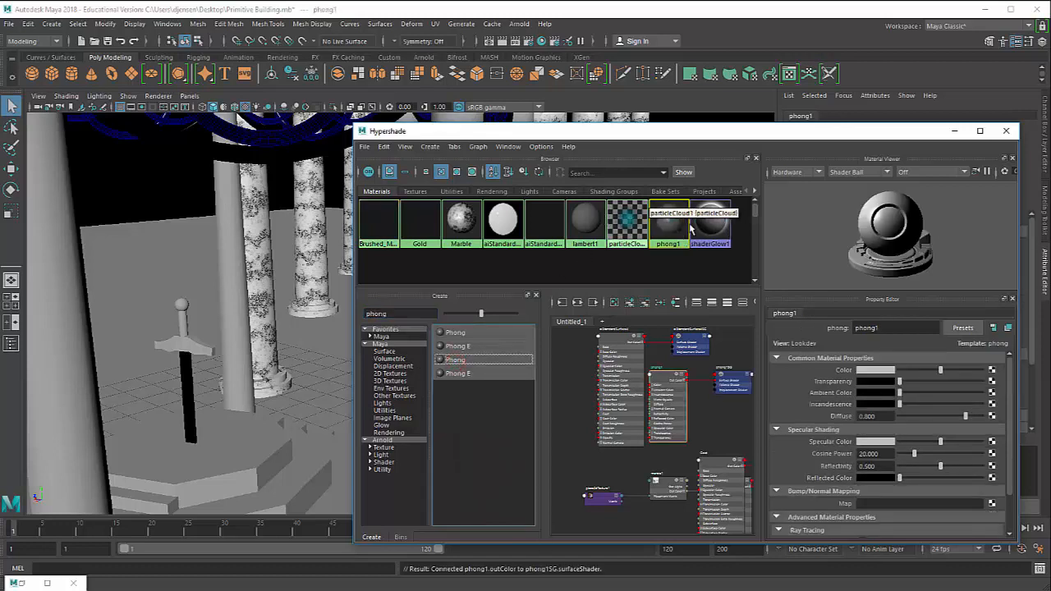
{"action": "left_click", "coordinate": [876, 370]}
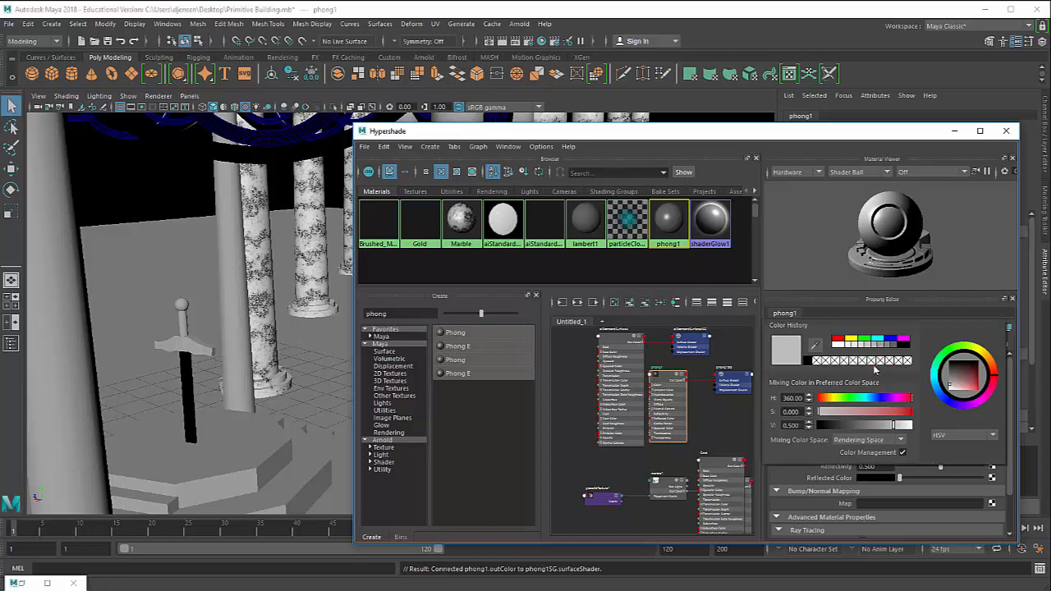
{"action": "mouse_move", "coordinate": [963, 381]}
{"action": "left_mouse_down"}
{"action": "mouse_move", "coordinate": [984, 378]}
{"action": "mouse_move", "coordinate": [985, 392]}
{"action": "left_mouse_up"}
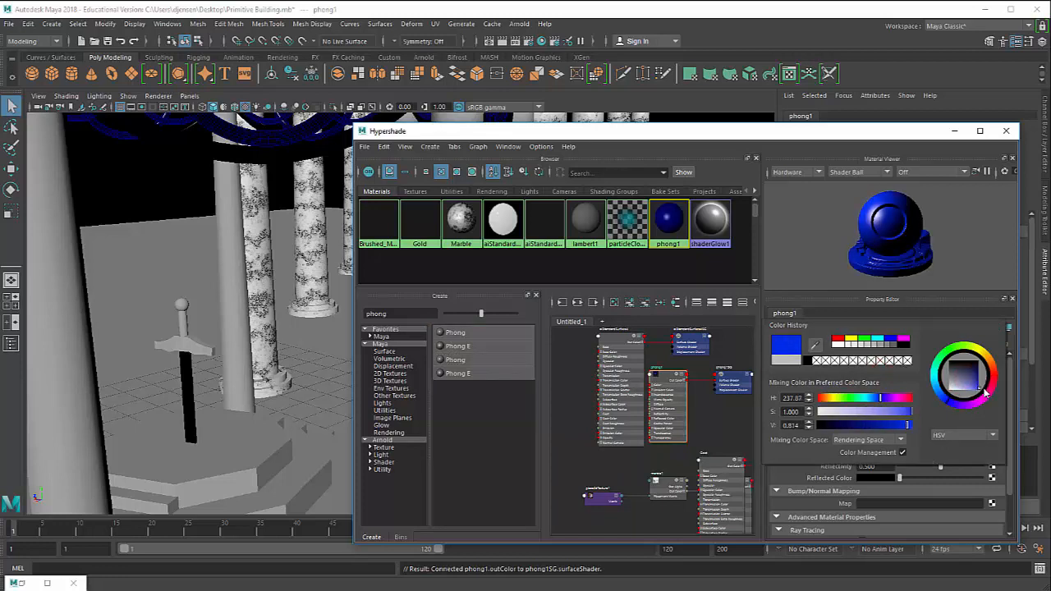
{"action": "middle_click_drag", "start_coordinate": [668, 221], "coordinate": [187, 346]}
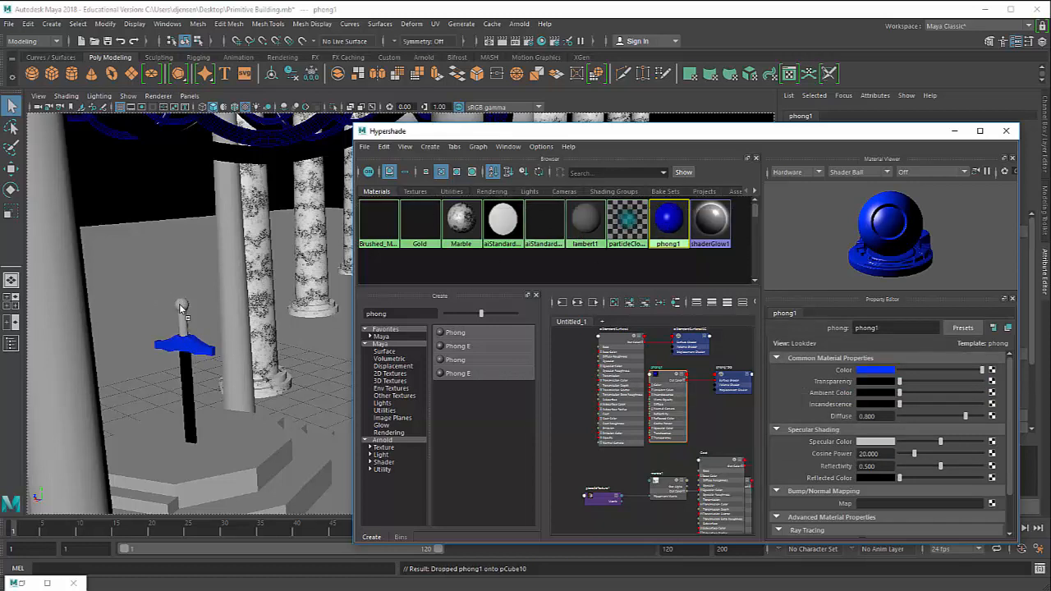
{"action": "middle_click_drag", "start_coordinate": [668, 220], "coordinate": [184, 322]}
Select the domed building's columns together with its base and stepped platform
{"action": "scroll", "coordinate": [206, 337], "scroll_direction": "down", "scroll_amount": 3}
{"action": "left_click_drag", "start_coordinate": [269, 355], "coordinate": [203, 282], "text": "alt"}
{"action": "scroll", "coordinate": [229, 309], "scroll_direction": "down", "scroll_amount": 4}
{"action": "left_click_drag", "start_coordinate": [217, 479], "coordinate": [216, 483]}
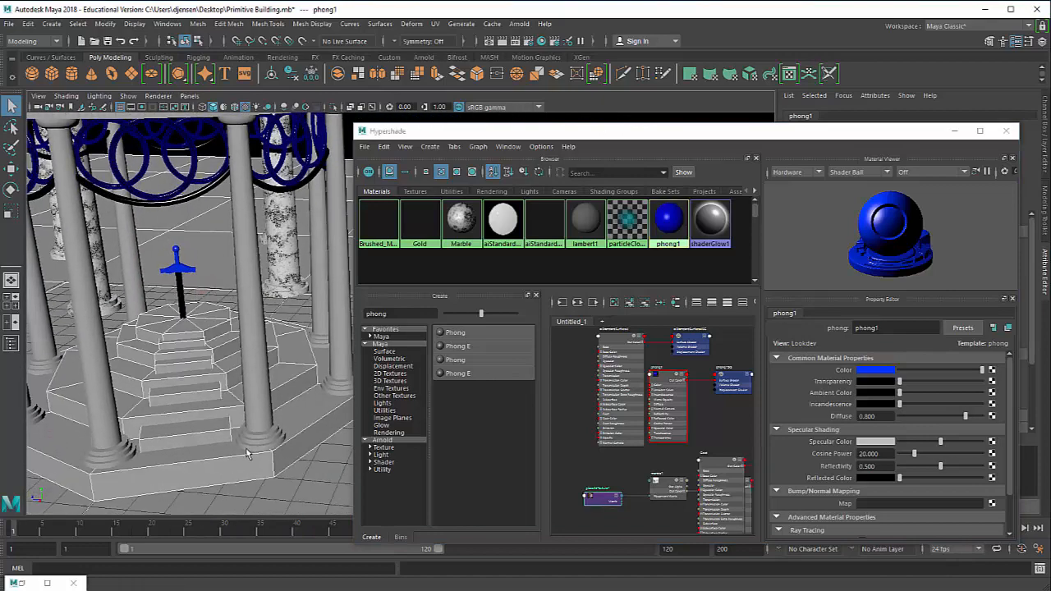
{"action": "left_click_drag", "start_coordinate": [246, 424], "coordinate": [219, 441], "text": "alt"}
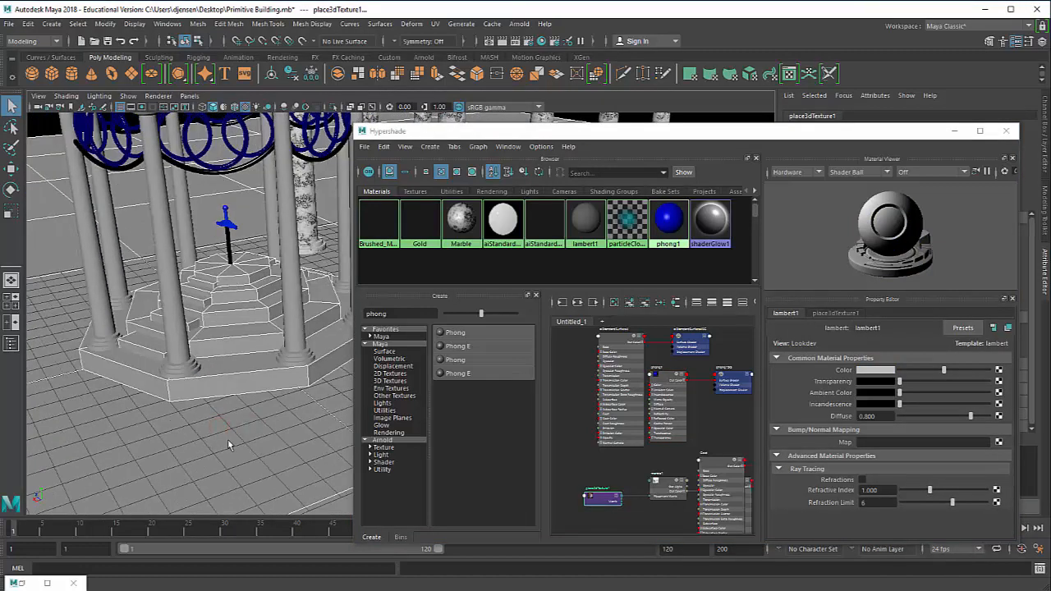
{"action": "right_click_drag", "start_coordinate": [228, 439], "coordinate": [237, 337], "text": "alt"}
{"action": "left_click_drag", "start_coordinate": [250, 336], "coordinate": [206, 314], "text": "alt"}
{"action": "left_click_drag", "start_coordinate": [285, 335], "coordinate": [287, 336]}
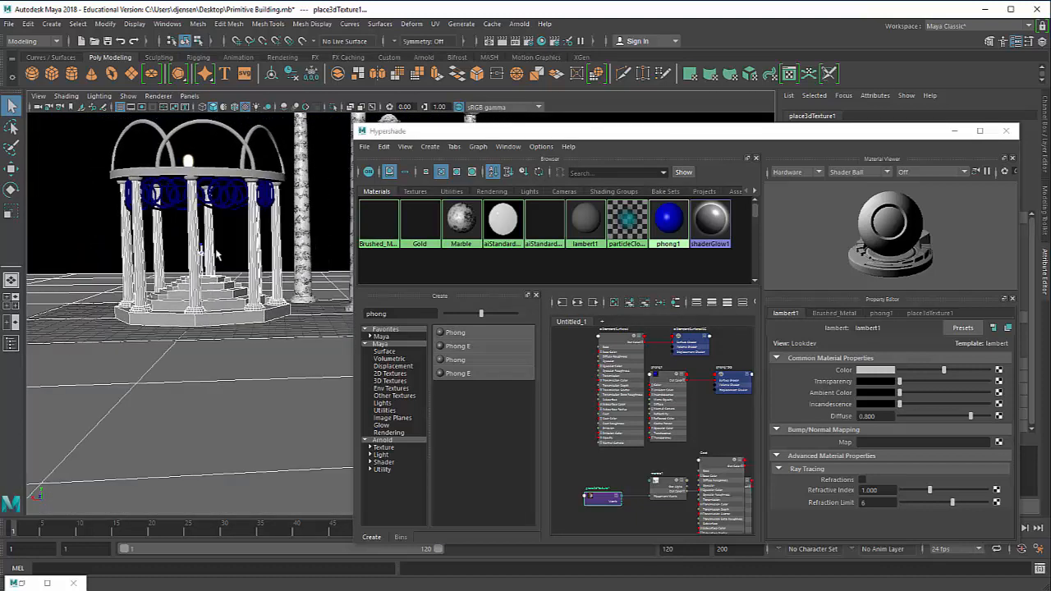
Remove the sword's parts from the selection, keeping the building's columns, base and steps selected
{"action": "scroll", "coordinate": [206, 253], "scroll_direction": "up", "scroll_amount": 3}
{"action": "left_click", "coordinate": [237, 376], "text": "shift"}
{"action": "scroll", "coordinate": [129, 257], "scroll_direction": "up", "scroll_amount": 5}
{"action": "middle_click_drag", "start_coordinate": [129, 257], "coordinate": [162, 333], "text": "alt"}
{"action": "scroll", "coordinate": [162, 334], "scroll_direction": "up", "scroll_amount": 3}
{"action": "left_click_drag", "start_coordinate": [133, 348], "coordinate": [128, 317], "text": "alt"}
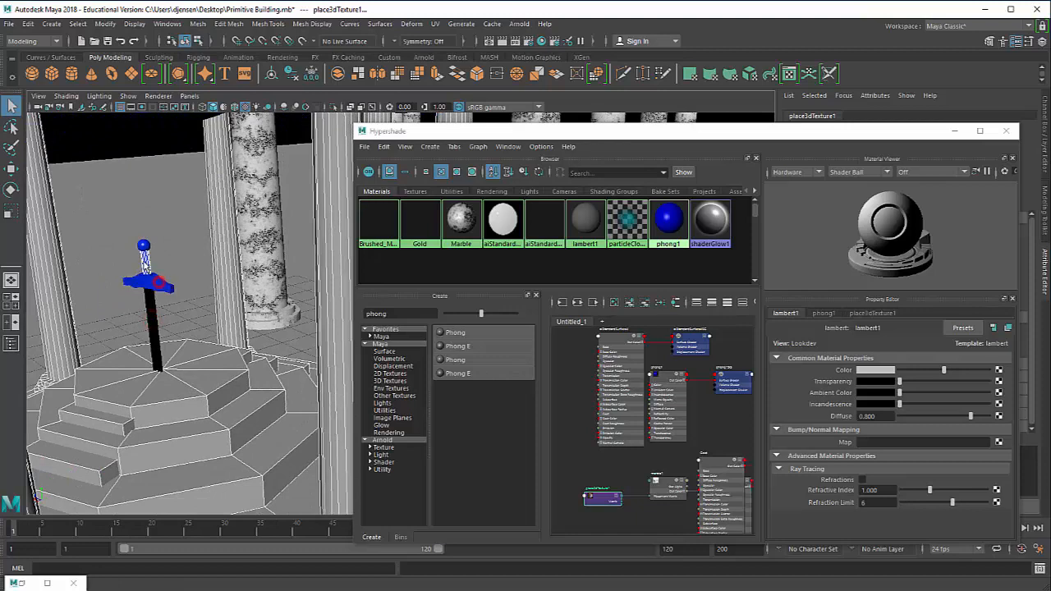
Assign the Marble material to the selected columns, base and steps of the domed building
{"action": "scroll", "coordinate": [144, 249], "scroll_direction": "down", "scroll_amount": 8}
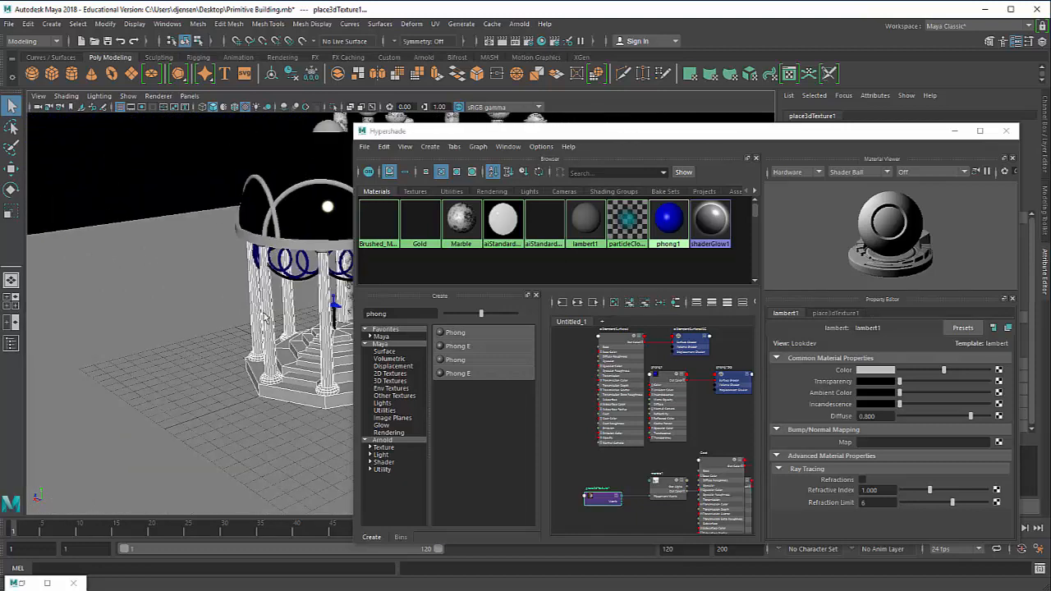
{"action": "left_click_drag", "start_coordinate": [266, 316], "coordinate": [279, 320], "text": "alt"}
{"action": "right_click_drag", "start_coordinate": [474, 224], "coordinate": [489, 194]}
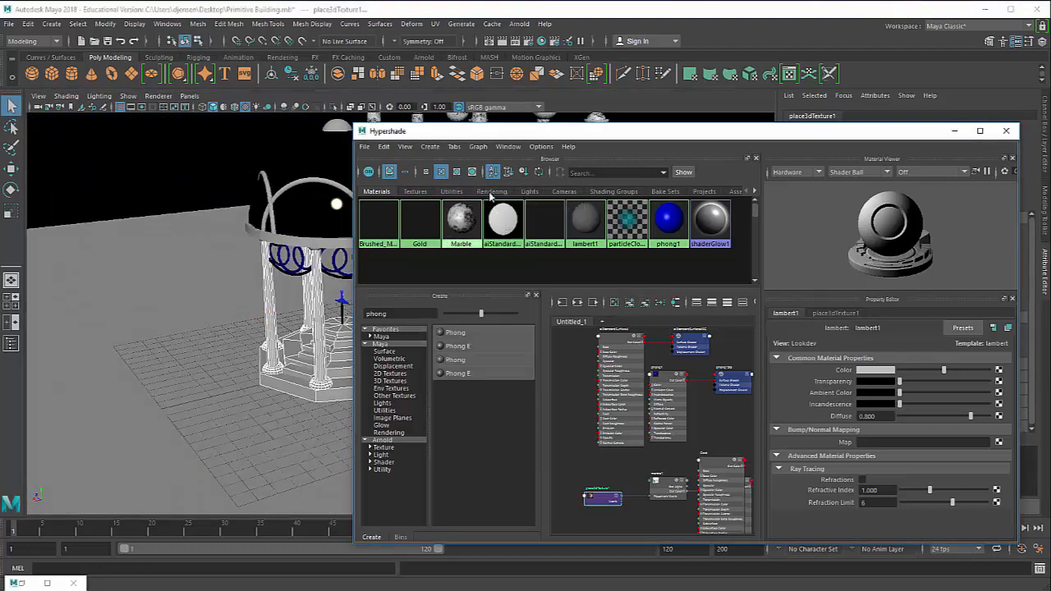
{"action": "left_click_drag", "start_coordinate": [291, 312], "coordinate": [222, 362], "text": "alt"}
{"action": "left_click", "coordinate": [222, 361]}
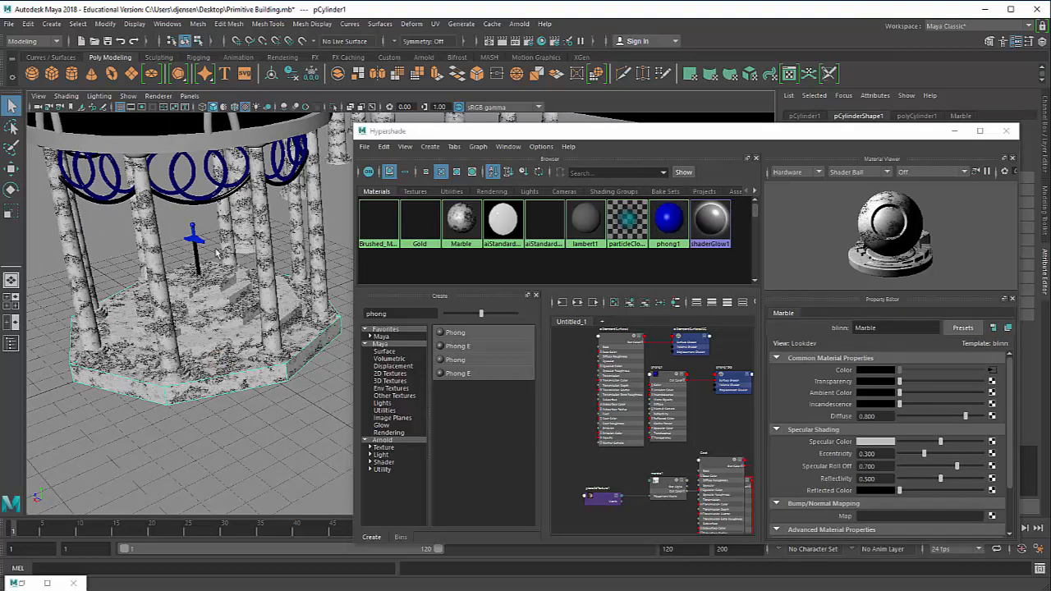
Bring back the Arnold render view and examine the marble base, columns and blue-hilted sword
{"action": "left_click", "coordinate": [47, 584]}
{"action": "scroll", "coordinate": [156, 326], "scroll_direction": "up", "scroll_amount": 3}
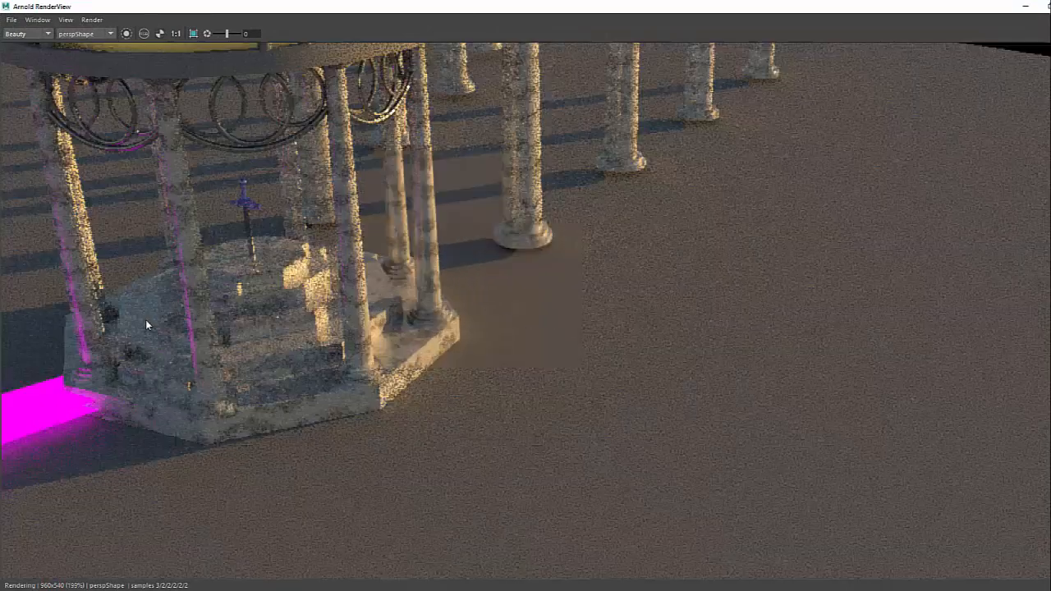
{"action": "middle_click_drag", "start_coordinate": [106, 320], "coordinate": [259, 335]}
{"action": "double_click", "coordinate": [452, 4]}
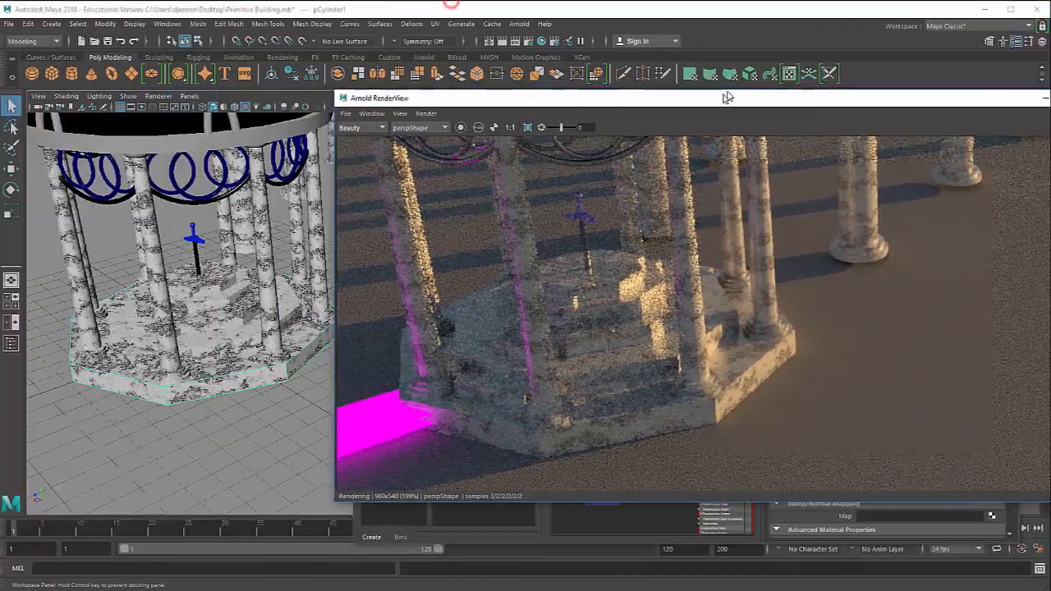
{"action": "left_click", "coordinate": [195, 335]}
{"action": "left_click_drag", "start_coordinate": [196, 336], "coordinate": [189, 365], "text": "alt"}
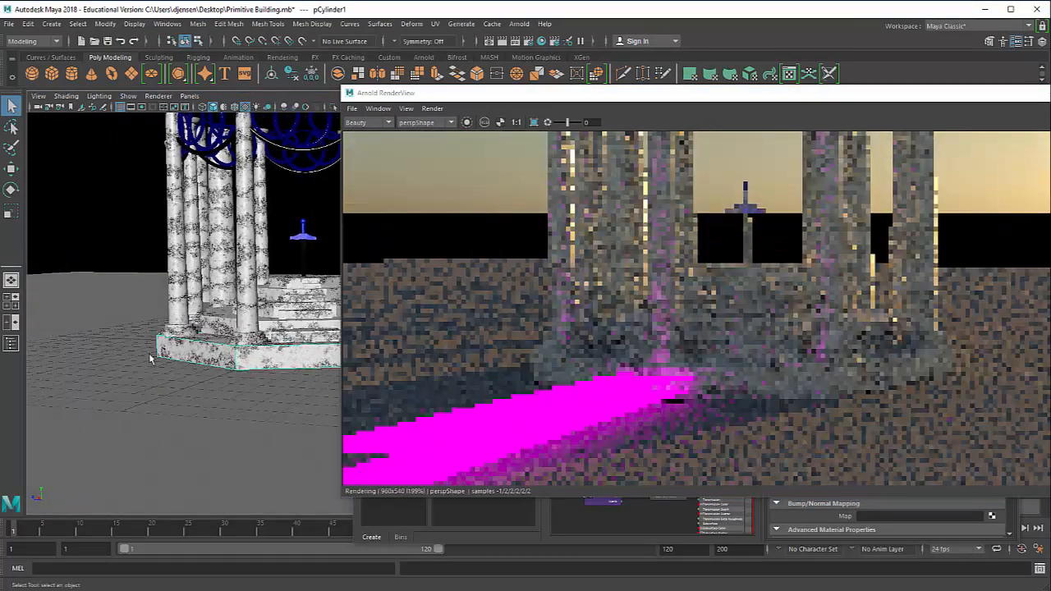
Select and frame the ground plane, and view the whole scene in the Arnold render
{"action": "left_click", "coordinate": [184, 384]}
{"action": "key", "text": "f"}
{"action": "left_click_drag", "start_coordinate": [263, 380], "coordinate": [201, 345], "text": "alt"}
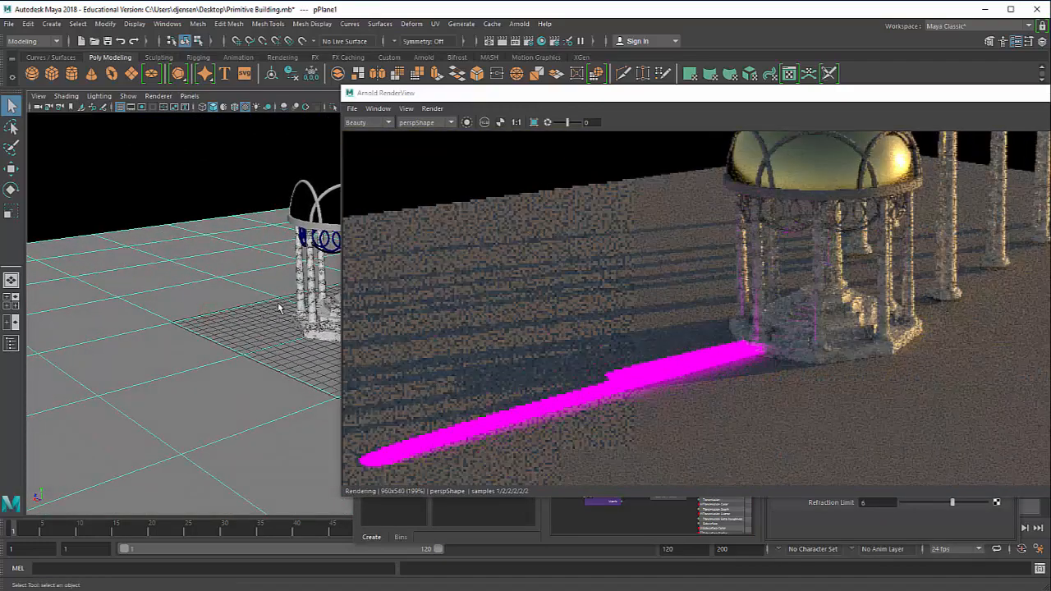
{"action": "scroll", "coordinate": [280, 307], "scroll_direction": "up", "scroll_amount": 3}
{"action": "middle_click_drag", "start_coordinate": [279, 307], "coordinate": [191, 336], "text": "alt"}
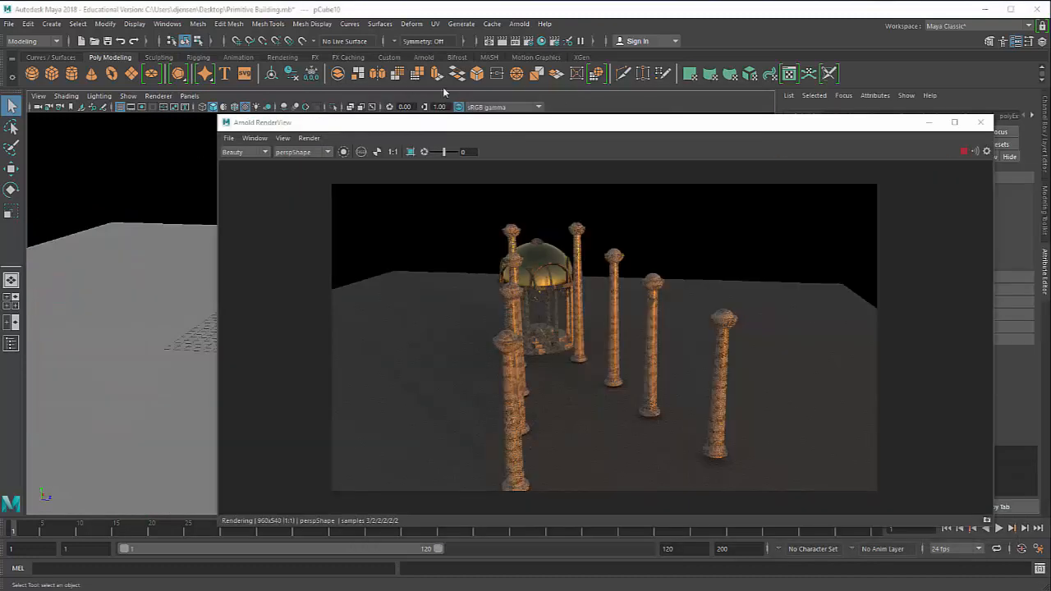
Select the sky dome light that surrounds the whole scene
{"action": "scroll", "coordinate": [114, 208], "scroll_direction": "down", "scroll_amount": 3}
{"action": "scroll", "coordinate": [113, 206], "scroll_direction": "down", "scroll_amount": 10}
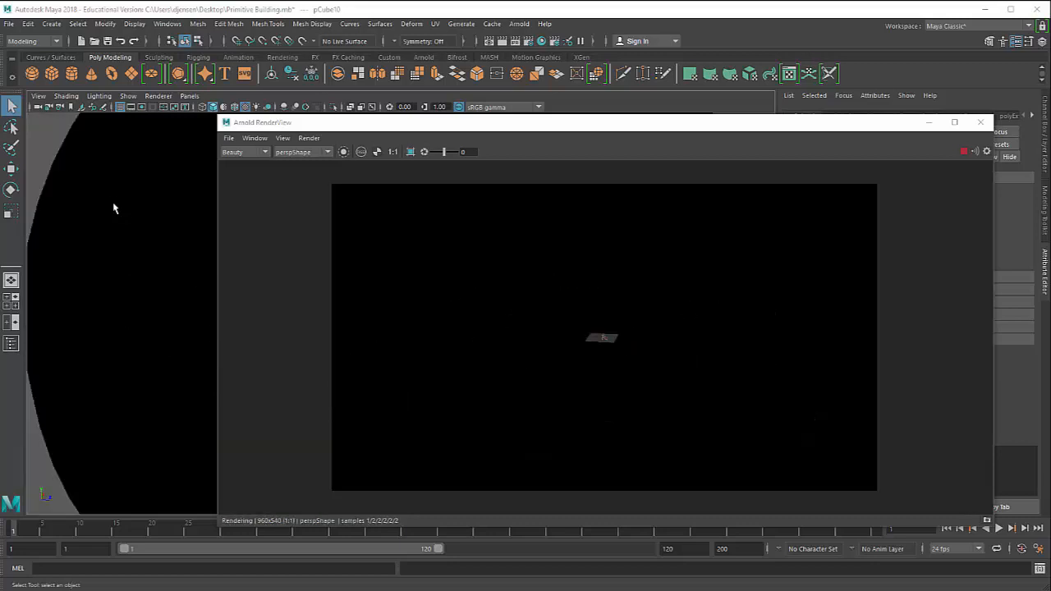
{"action": "scroll", "coordinate": [173, 225], "scroll_direction": "down", "scroll_amount": 2}
{"action": "left_click", "coordinate": [160, 233]}
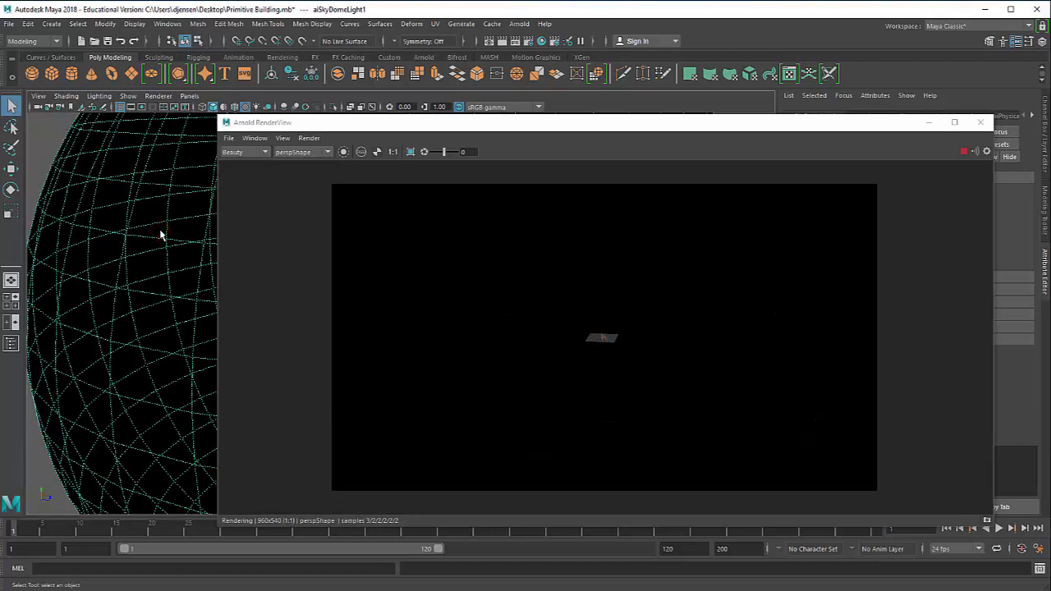
{"action": "left_click", "coordinate": [526, 24]}
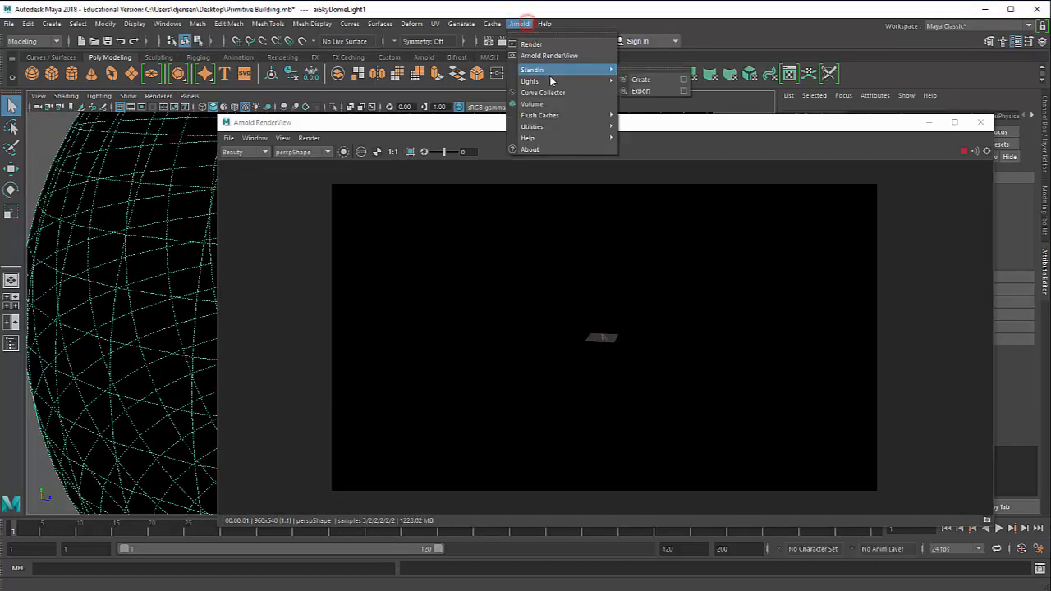
{"action": "mouse_move", "coordinate": [542, 80]}
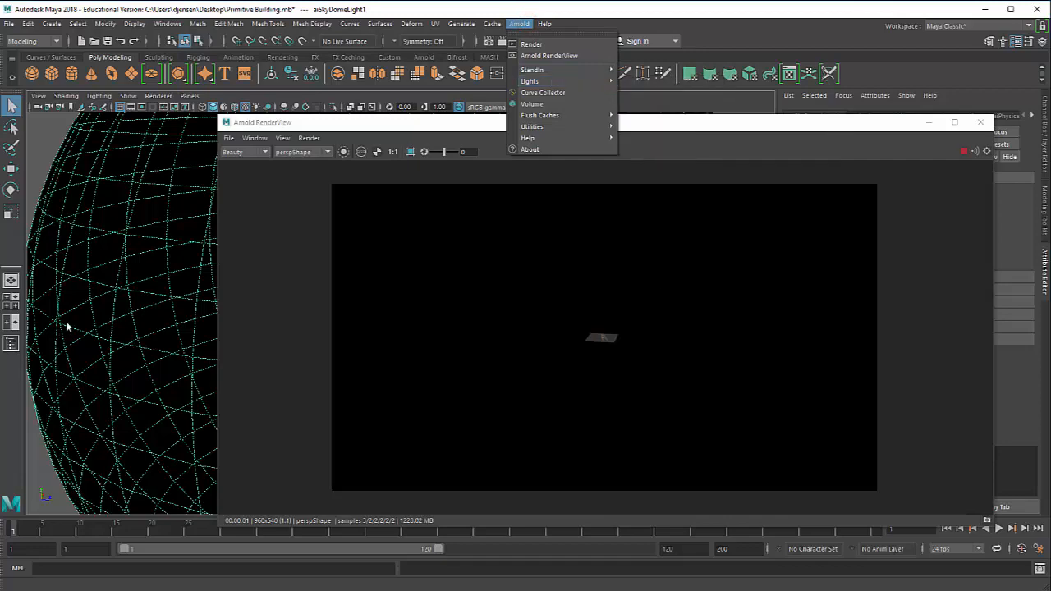
{"action": "left_click", "coordinate": [160, 287]}
Create a new aiStandardSurface material in the Hypershade, with the columns around the domed building in view
{"action": "scroll", "coordinate": [184, 280], "scroll_direction": "up", "scroll_amount": 15}
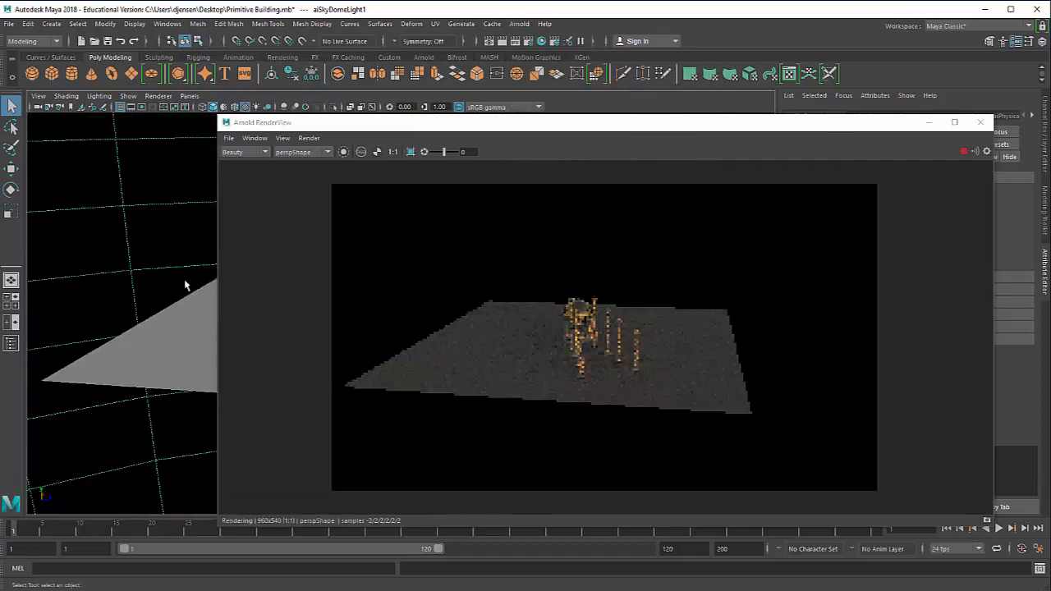
{"action": "scroll", "coordinate": [185, 282], "scroll_direction": "up", "scroll_amount": 5}
{"action": "scroll", "coordinate": [185, 283], "scroll_direction": "down", "scroll_amount": 5}
{"action": "left_click_drag", "start_coordinate": [185, 281], "coordinate": [279, 236], "text": "alt"}
{"action": "left_click_drag", "start_coordinate": [534, 123], "coordinate": [646, 211]}
{"action": "left_click", "coordinate": [539, 41]}
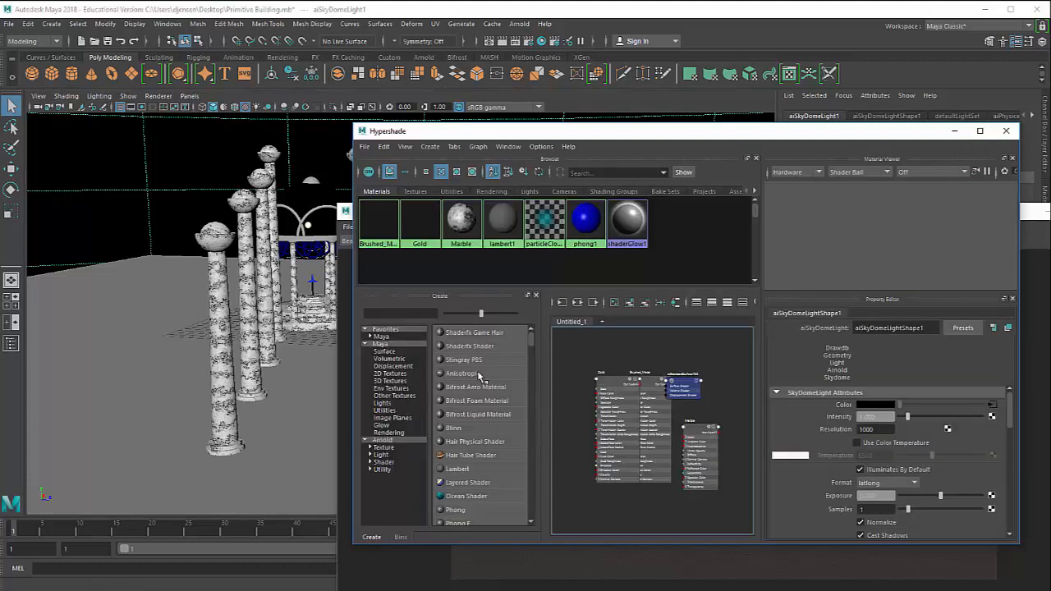
{"action": "left_click", "coordinate": [397, 314]}
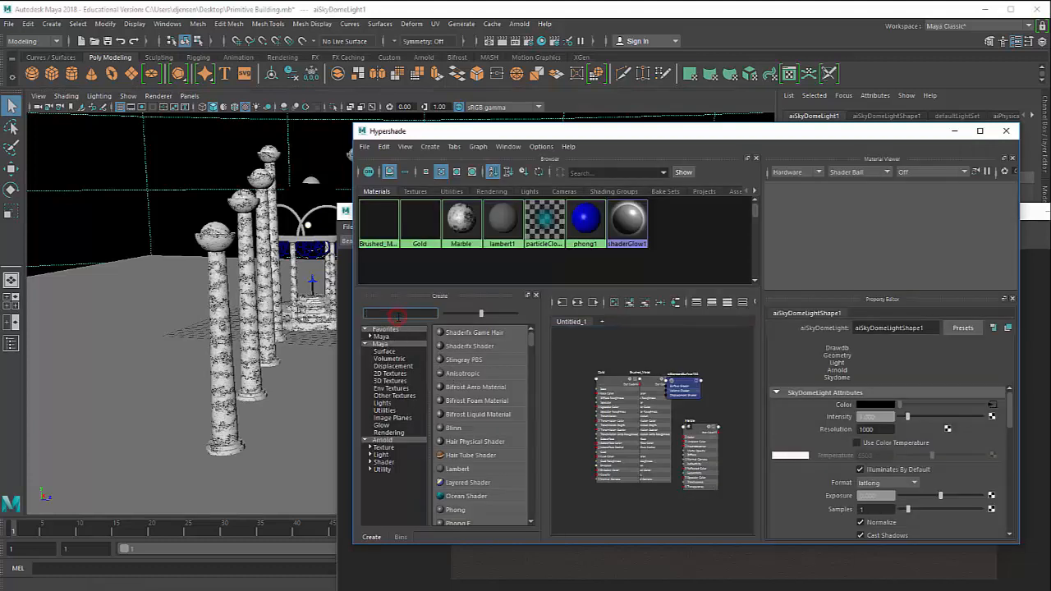
{"action": "type", "text": "stand"}
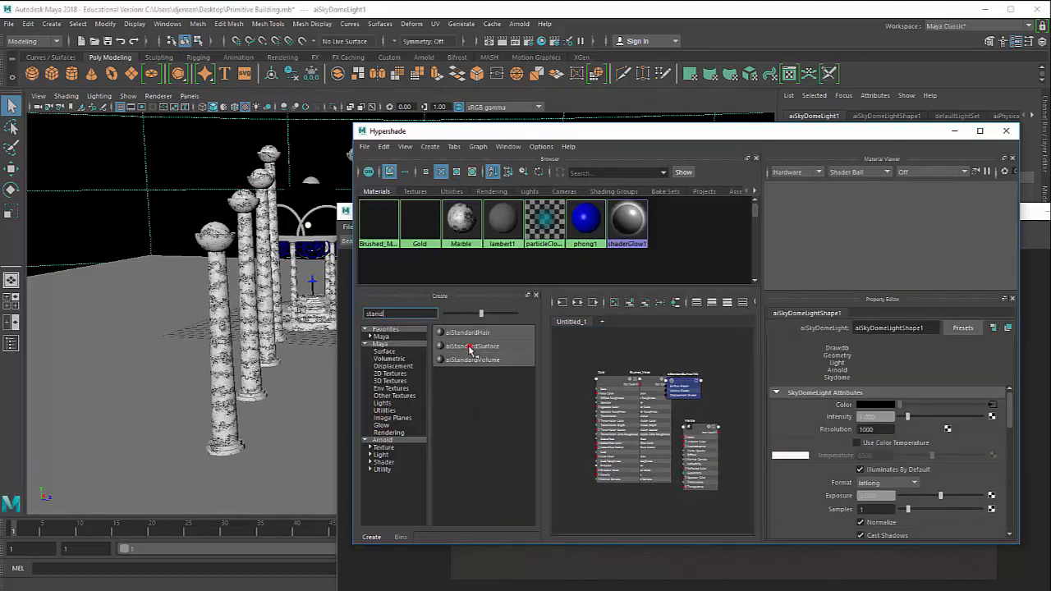
{"action": "left_click", "coordinate": [470, 347]}
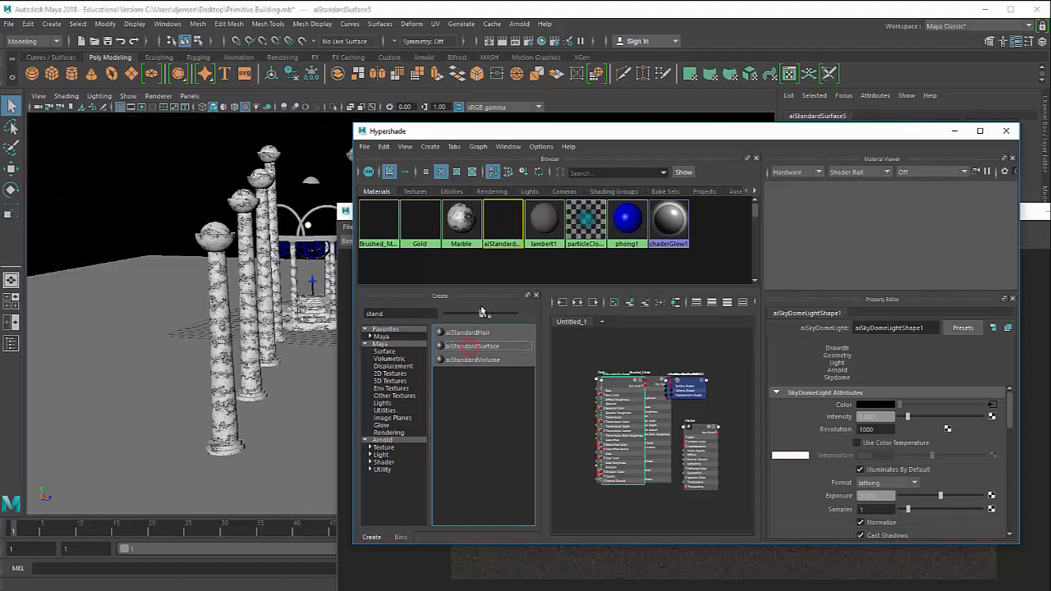
Replace the new material's settings with the Incandescent_Bulb preset and assign it to the sphere atop the nearest column on the left side
{"action": "left_click", "coordinate": [963, 329]}
{"action": "mouse_move", "coordinate": [985, 214]}
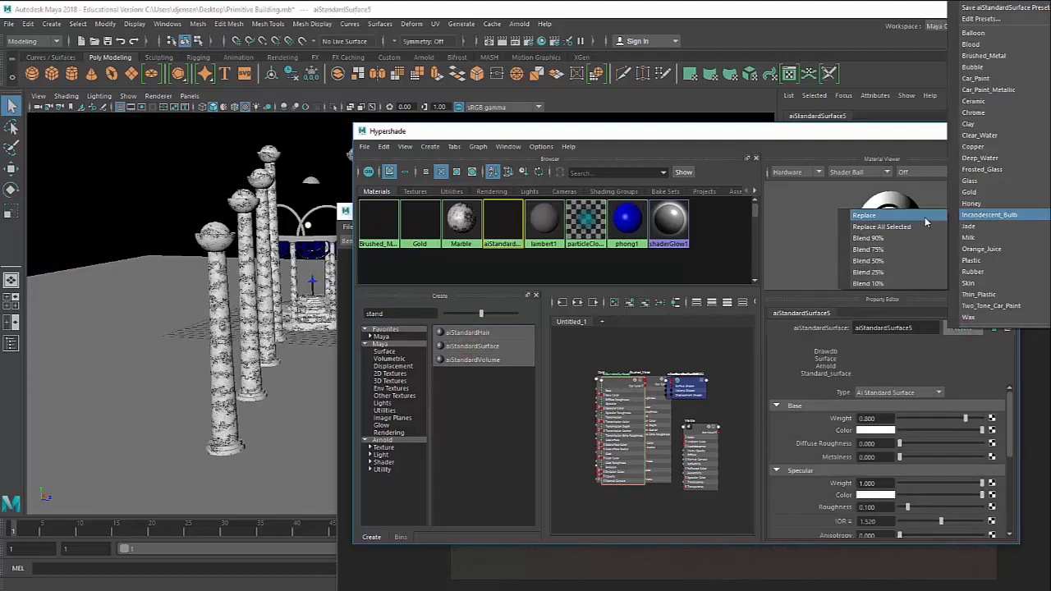
{"action": "left_click", "coordinate": [899, 218]}
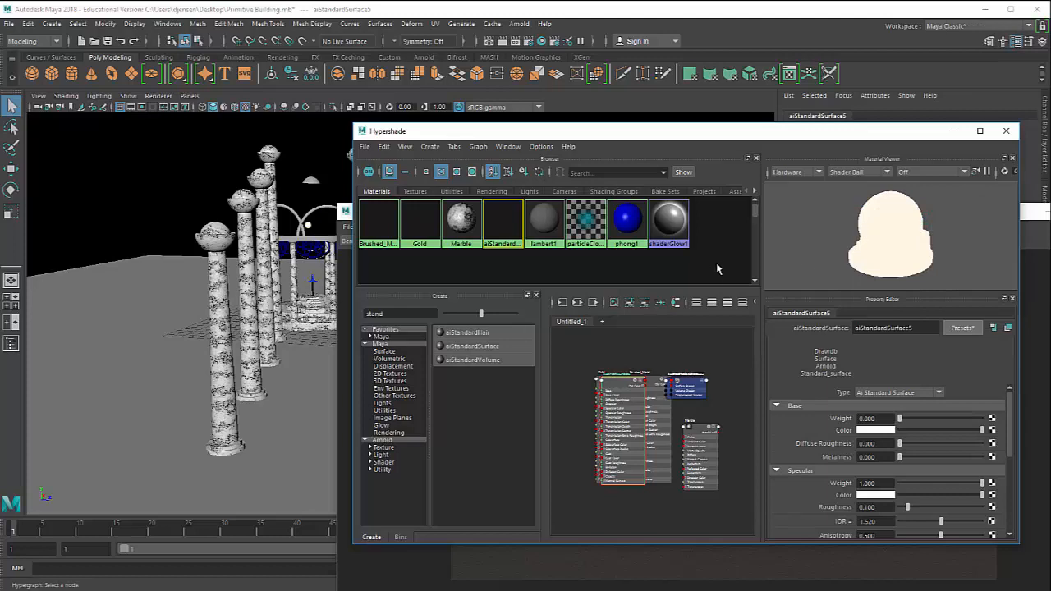
{"action": "middle_click_drag", "start_coordinate": [503, 222], "coordinate": [220, 238]}
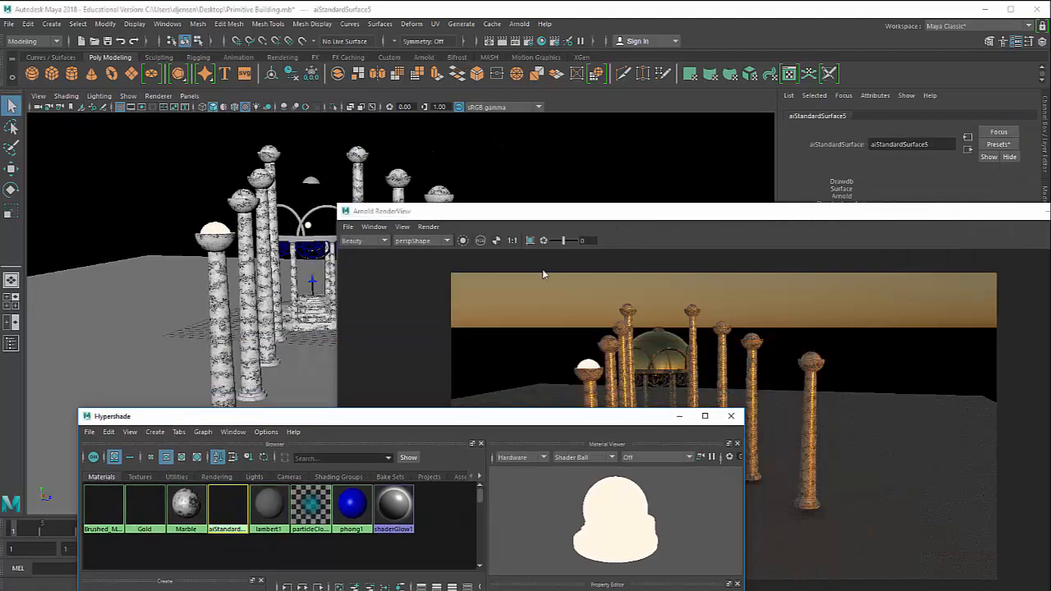
Set the bulb material's emission weight to 200 and inspect the glowing column sphere up close in the Arnold render
{"action": "left_click_drag", "start_coordinate": [526, 422], "coordinate": [678, 120]}
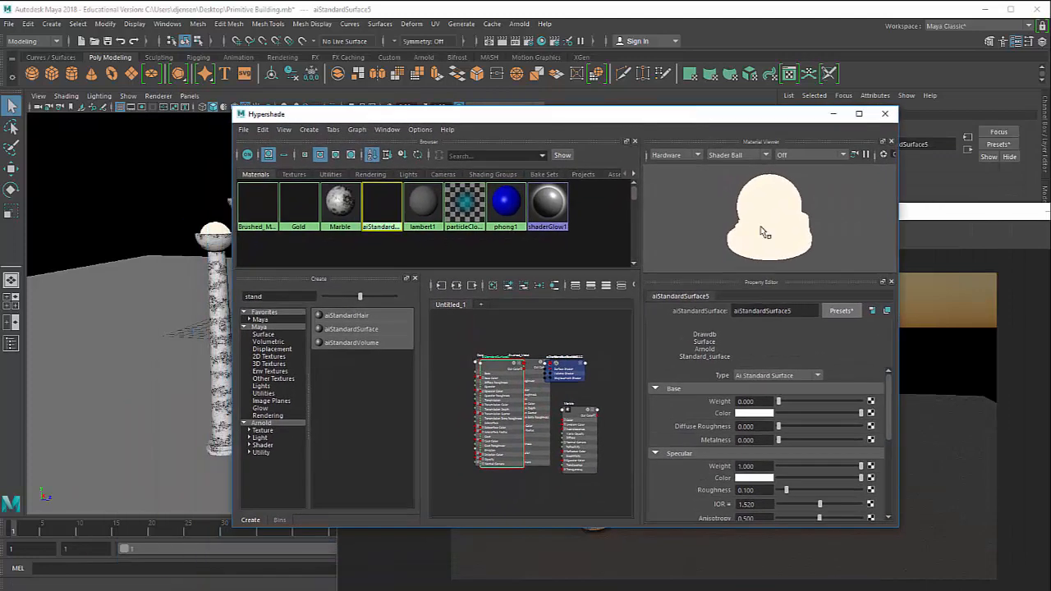
{"action": "scroll", "coordinate": [795, 420], "scroll_direction": "down", "scroll_amount": 3}
{"action": "scroll", "coordinate": [795, 426], "scroll_direction": "down", "scroll_amount": 1}
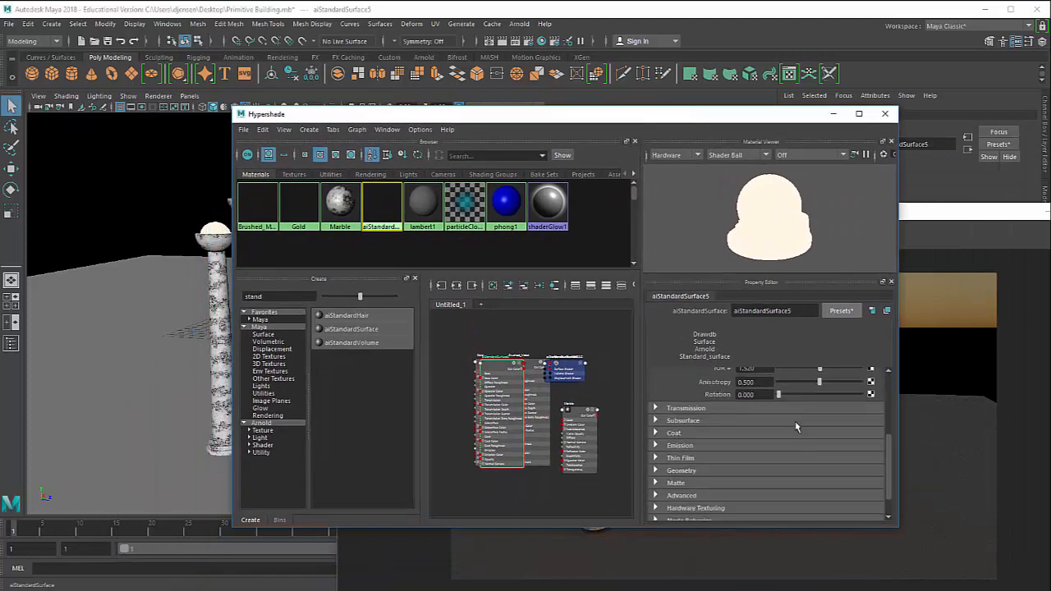
{"action": "left_click", "coordinate": [682, 445]}
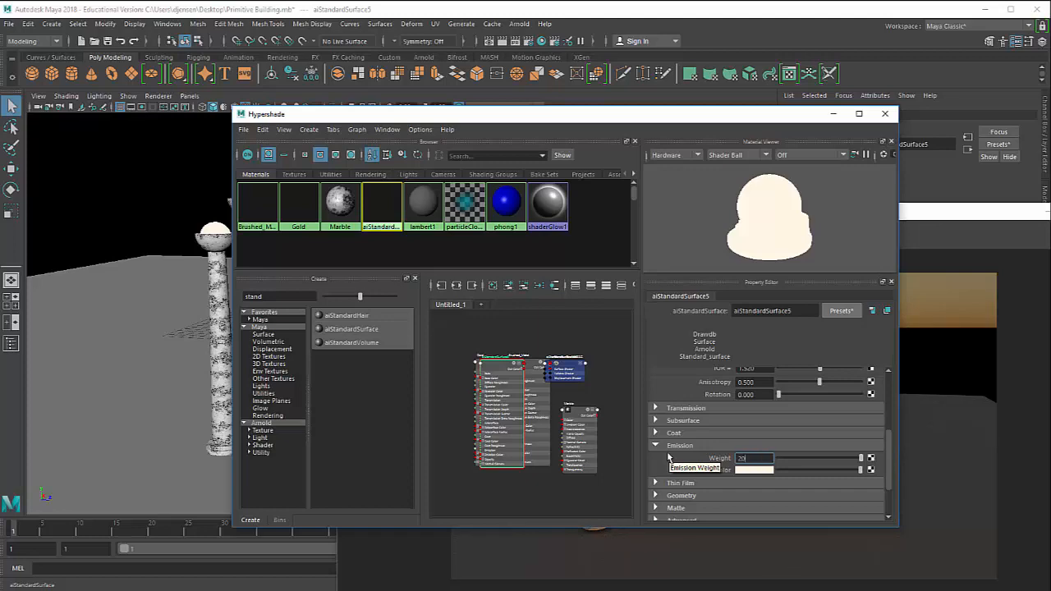
{"action": "left_click_drag", "start_coordinate": [690, 114], "coordinate": [743, 423]}
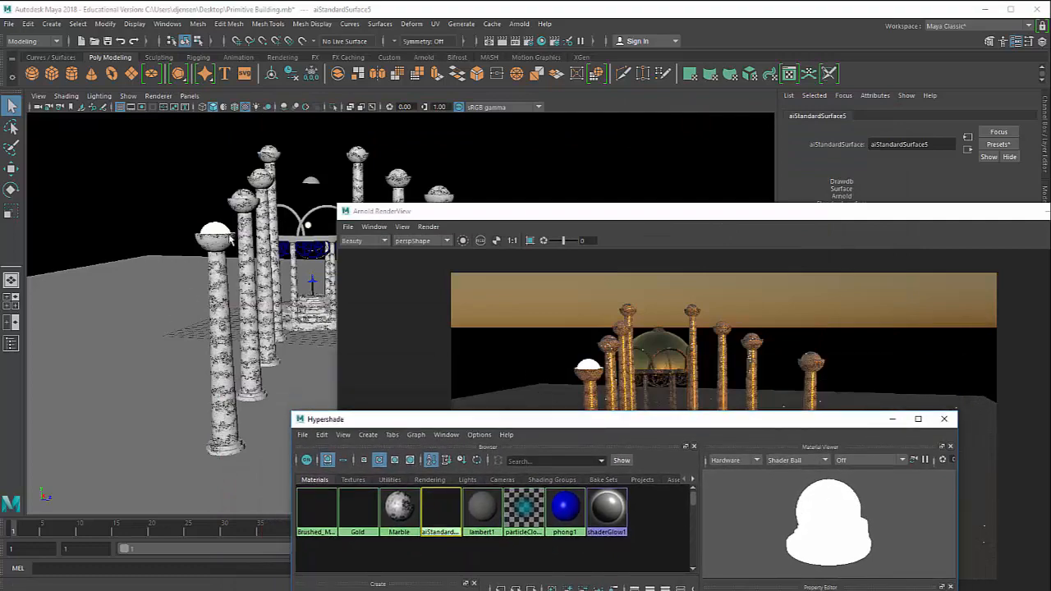
{"action": "scroll", "coordinate": [230, 238], "scroll_direction": "up", "scroll_amount": 5}
{"action": "middle_click_drag", "start_coordinate": [190, 222], "coordinate": [173, 281], "text": "alt"}
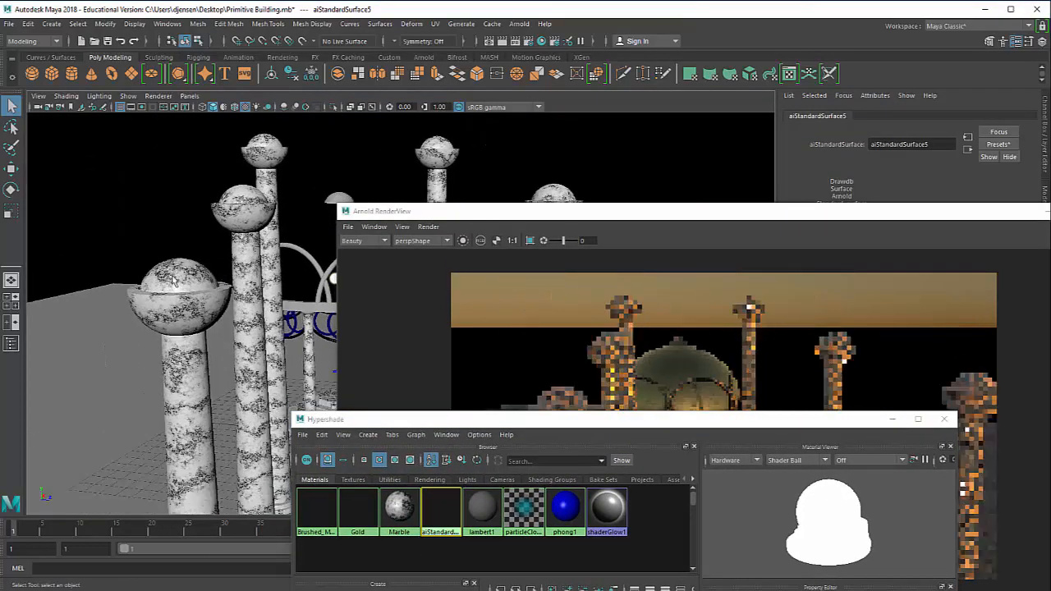
{"action": "scroll", "coordinate": [173, 280], "scroll_direction": "up", "scroll_amount": 8}
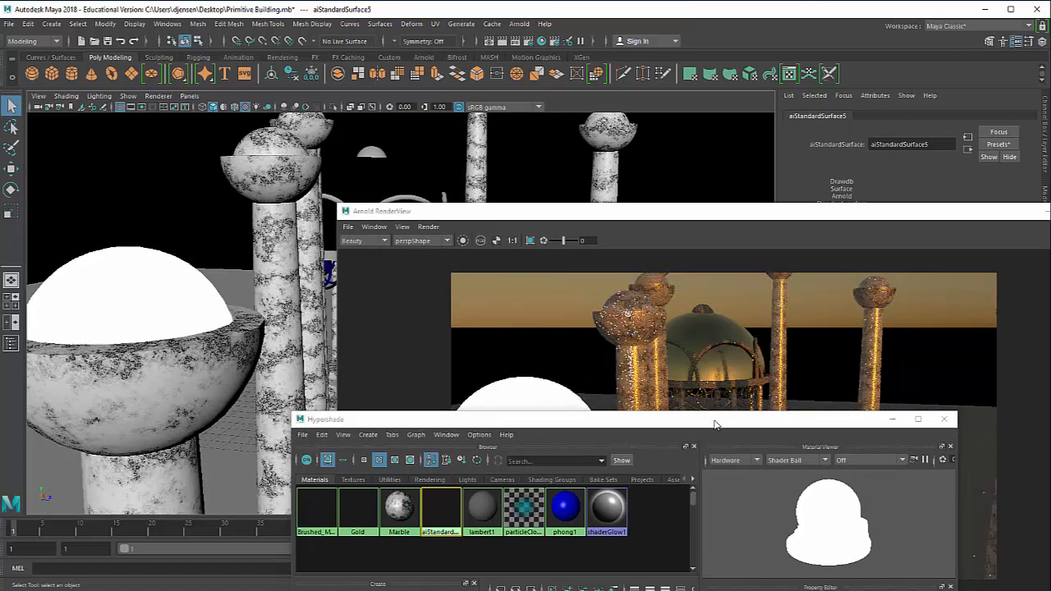
Select the spheres atop six more columns around the building and assign the bulb material to them
{"action": "left_click_drag", "start_coordinate": [715, 424], "coordinate": [780, 340]}
{"action": "scroll", "coordinate": [277, 235], "scroll_direction": "down", "scroll_amount": 10}
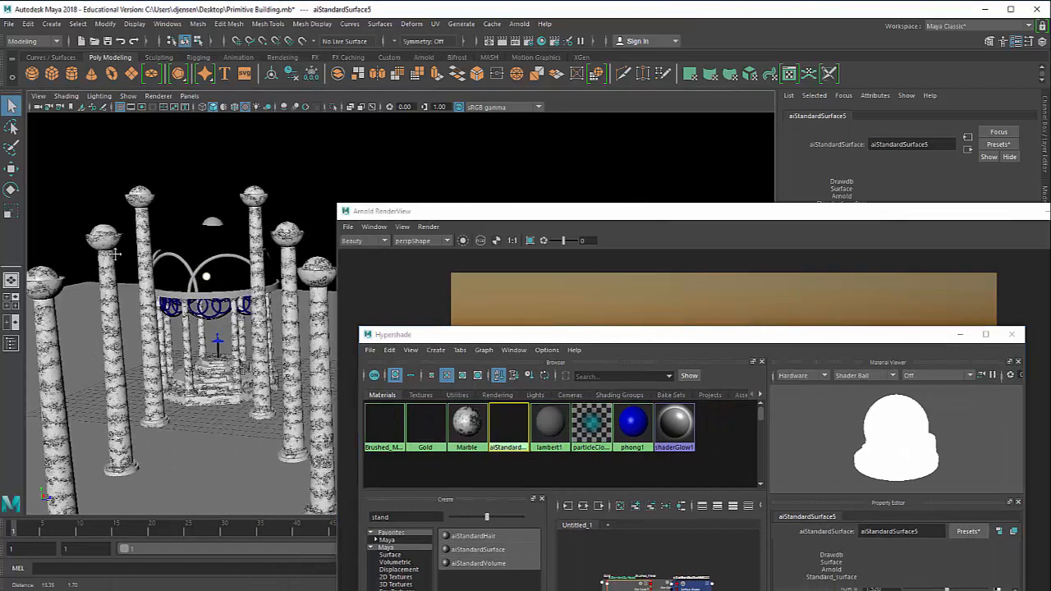
{"action": "left_click", "coordinate": [54, 279]}
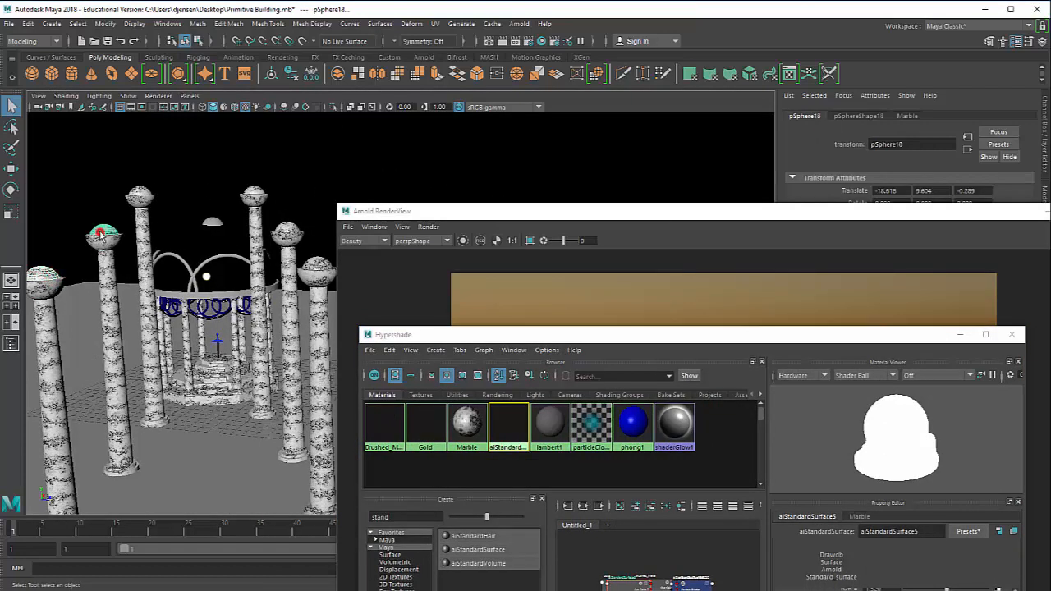
{"action": "left_click", "coordinate": [140, 195]}
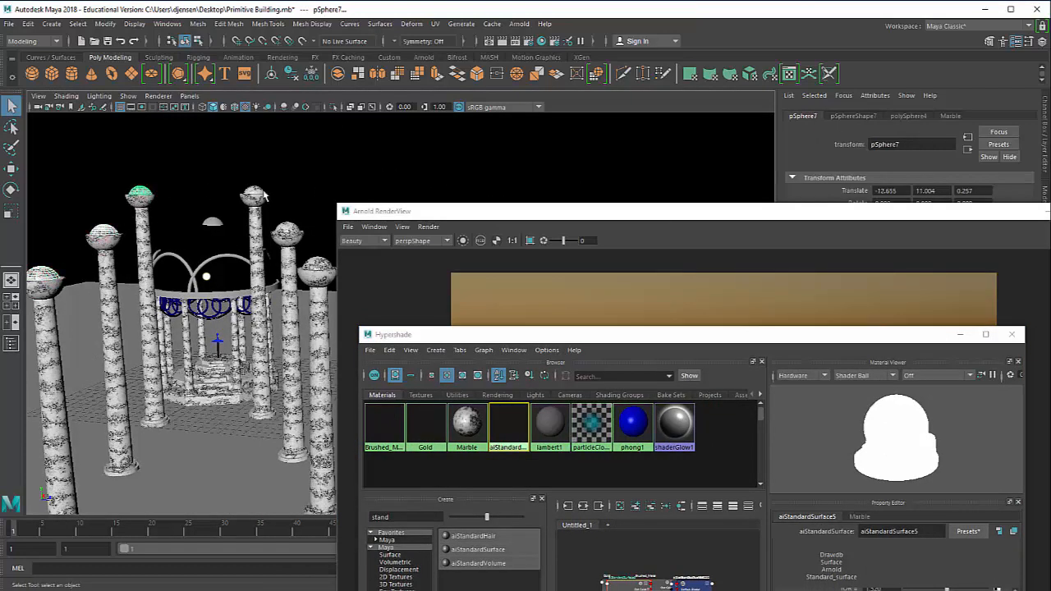
{"action": "left_click", "coordinate": [258, 193]}
{"action": "left_click", "coordinate": [286, 231]}
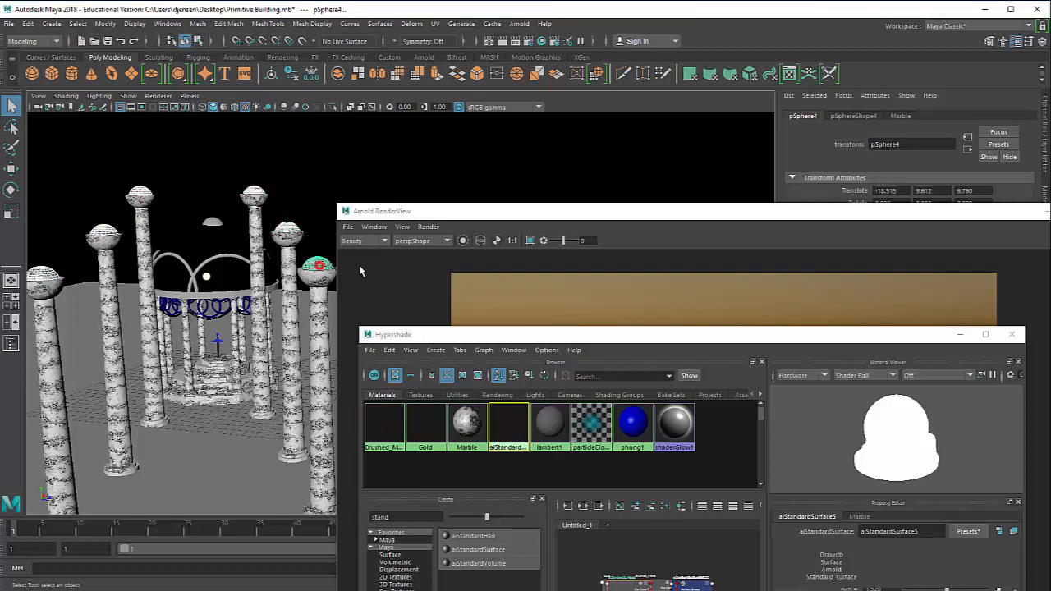
{"action": "left_click", "coordinate": [319, 265]}
{"action": "left_click_drag", "start_coordinate": [704, 328], "coordinate": [711, 160]}
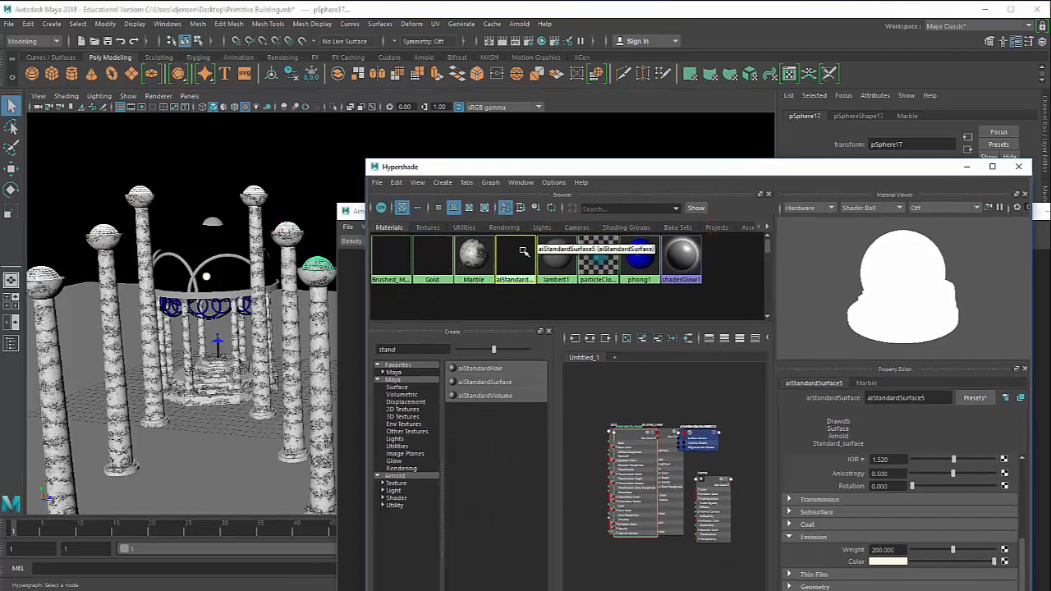
{"action": "right_click_drag", "start_coordinate": [522, 248], "coordinate": [540, 223]}
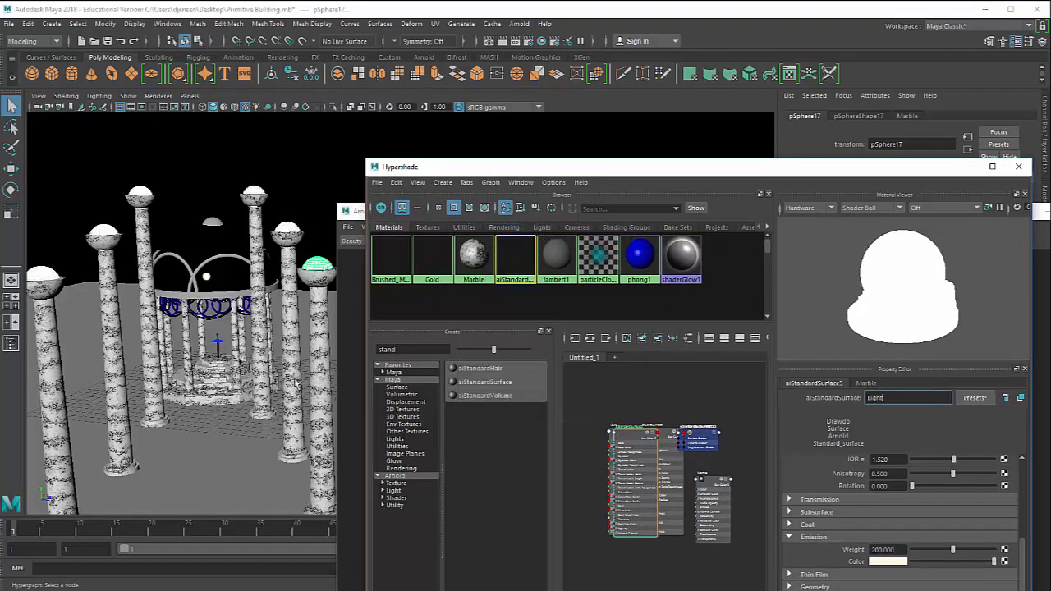
Rename the bulb material as Light, set its emission weight to 500, and check the result in the Arnold render
{"action": "key", "text": "Return"}
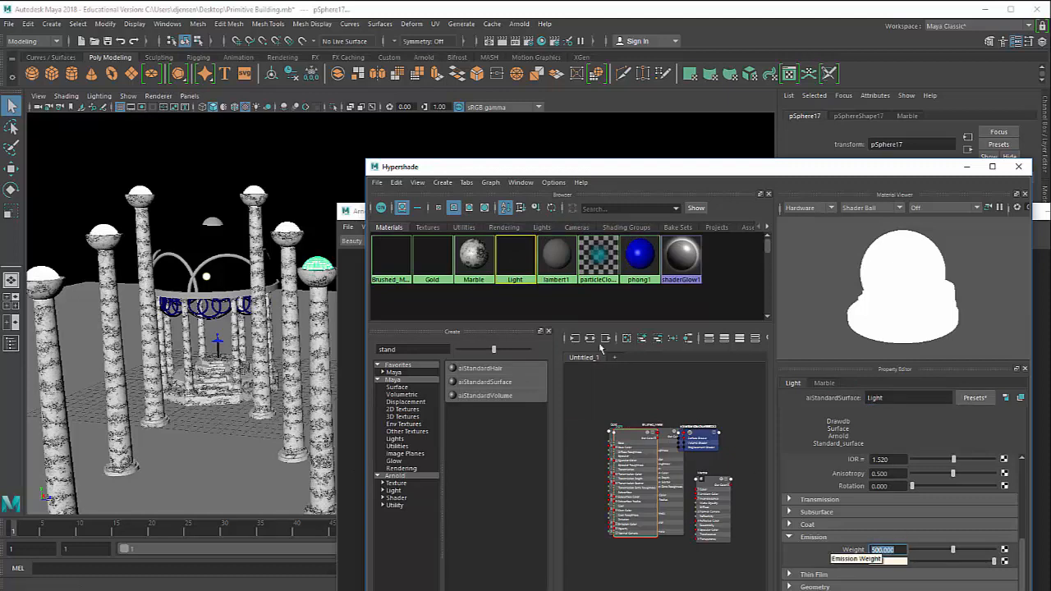
{"action": "left_click_drag", "start_coordinate": [506, 168], "coordinate": [367, 540]}
{"action": "left_click_drag", "start_coordinate": [602, 212], "coordinate": [563, 103]}
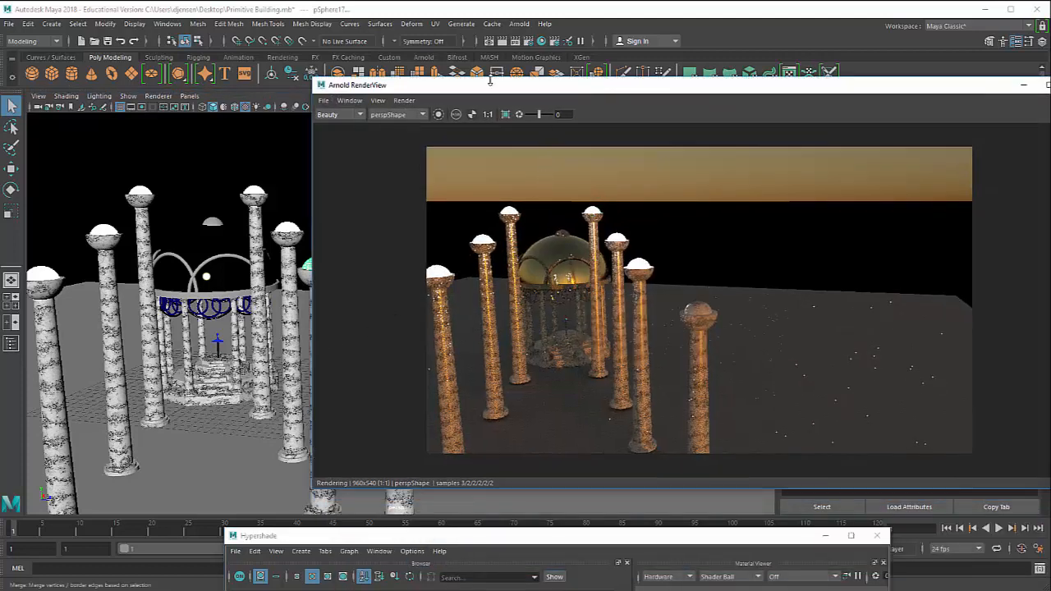
Assign the Light material to the remaining marble sphere atop the nearest column on the right side
{"action": "left_click_drag", "start_coordinate": [491, 82], "coordinate": [793, 189]}
{"action": "left_click_drag", "start_coordinate": [438, 536], "coordinate": [677, 223]}
{"action": "left_click", "coordinate": [385, 328]}
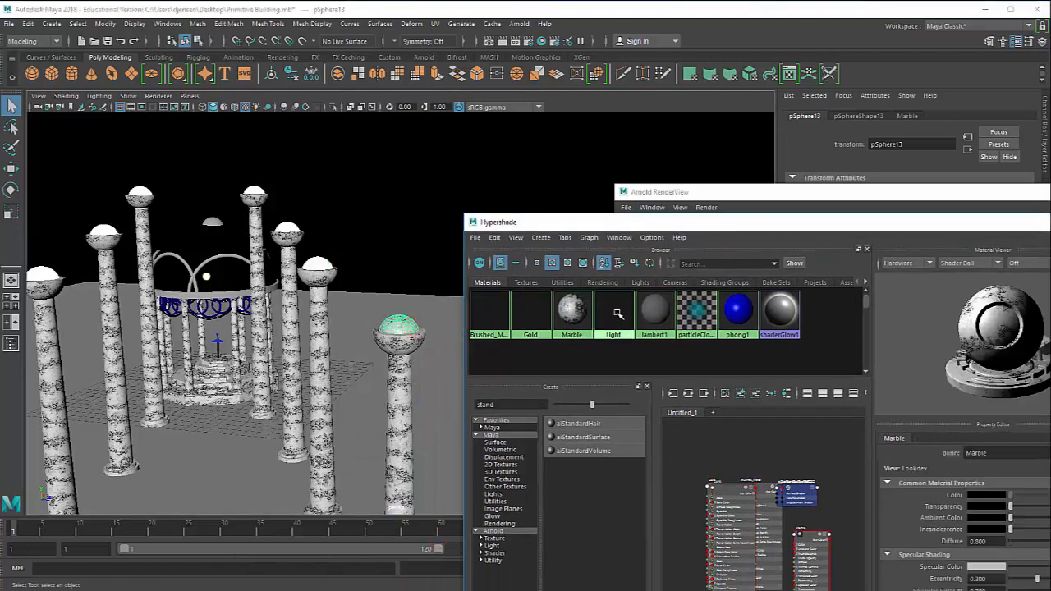
{"action": "right_click", "coordinate": [570, 308]}
{"action": "left_click", "coordinate": [585, 377]}
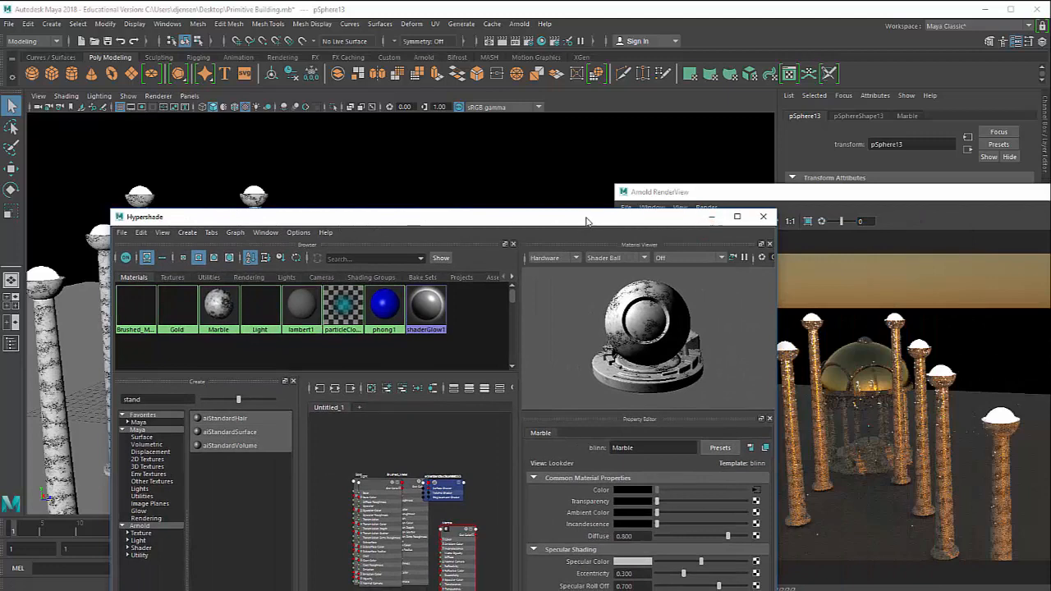
Review the Light material's emission, specular and base attributes, and close the Hypershade
{"action": "left_click_drag", "start_coordinate": [566, 217], "coordinate": [611, 140]}
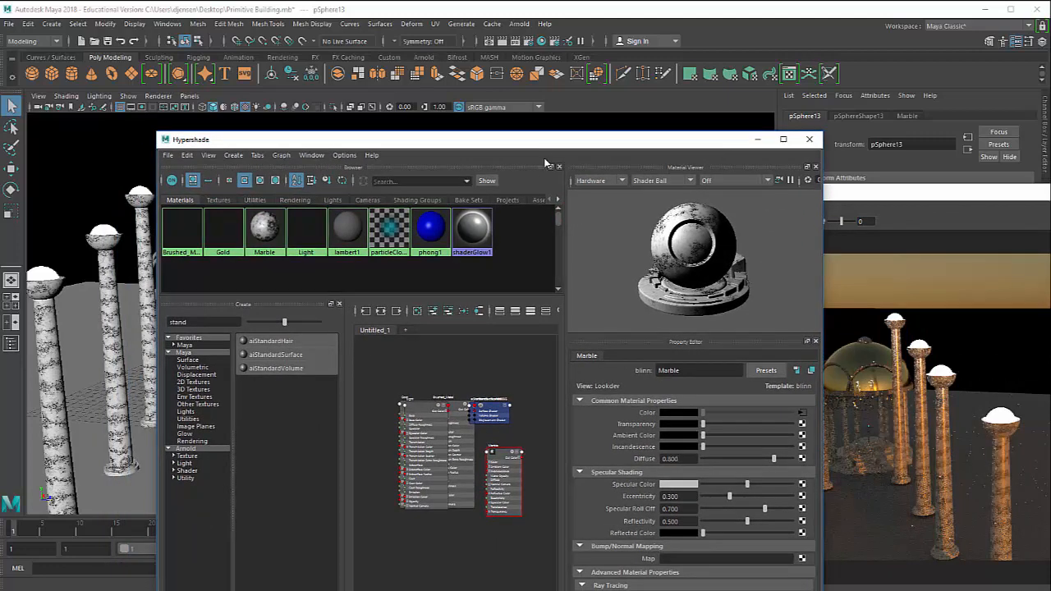
{"action": "left_click_drag", "start_coordinate": [544, 144], "coordinate": [546, 54]}
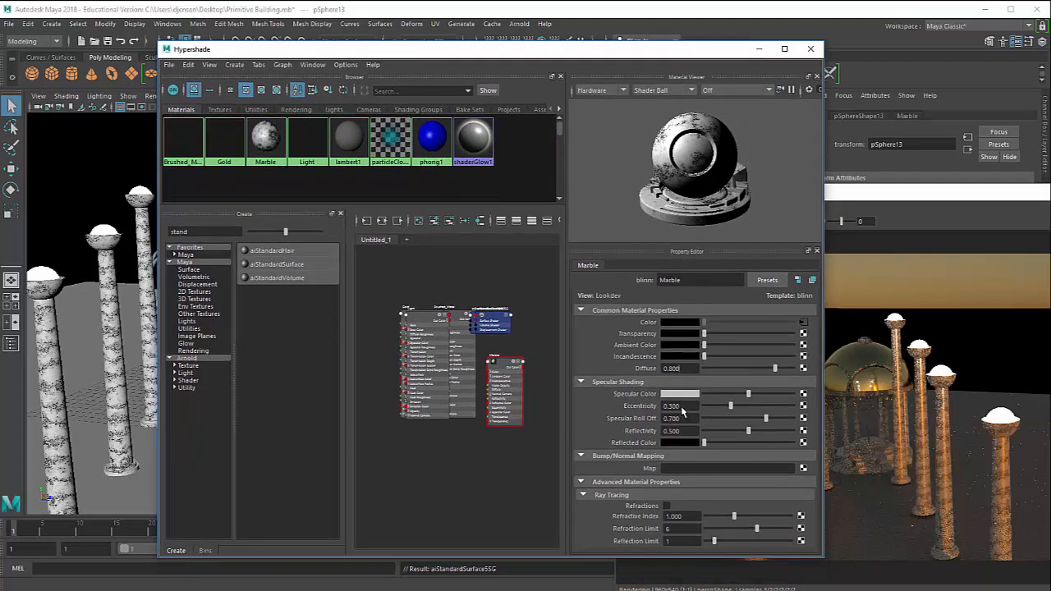
{"action": "left_click", "coordinate": [307, 147]}
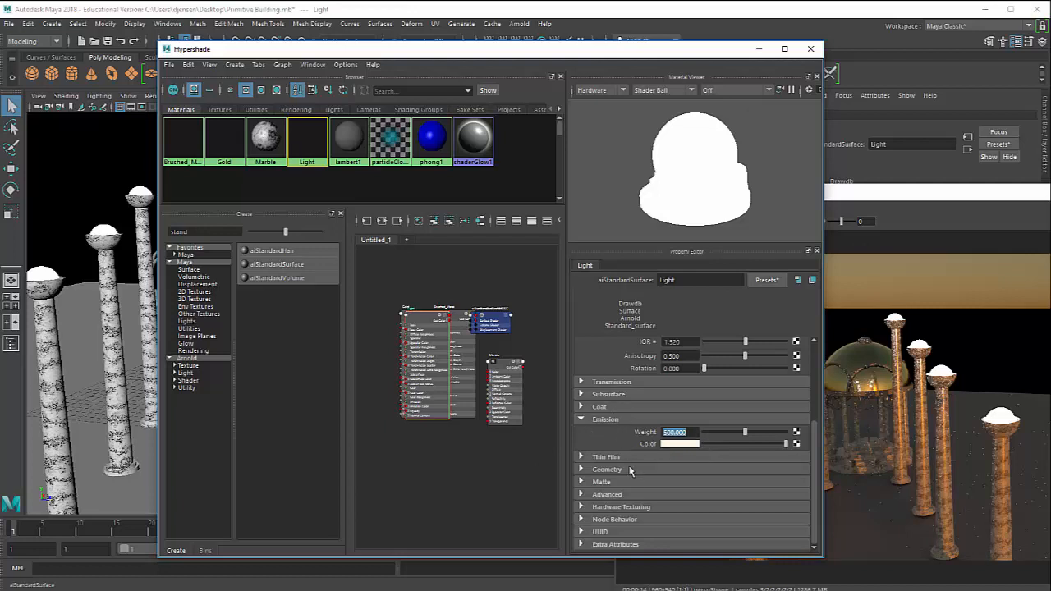
{"action": "scroll", "coordinate": [649, 474], "scroll_direction": "up", "scroll_amount": 3}
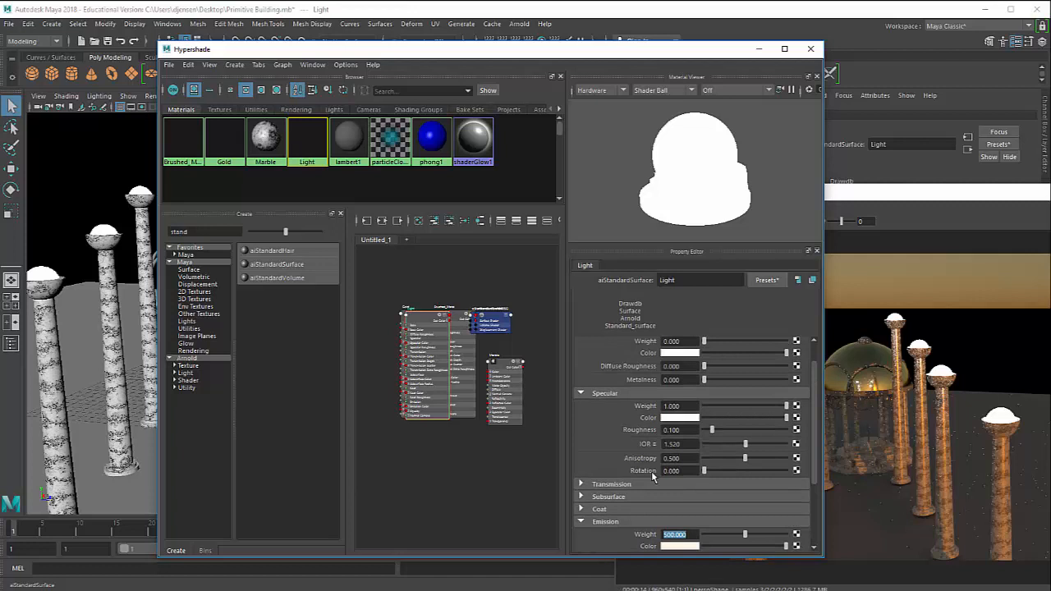
{"action": "scroll", "coordinate": [652, 471], "scroll_direction": "up", "scroll_amount": 1}
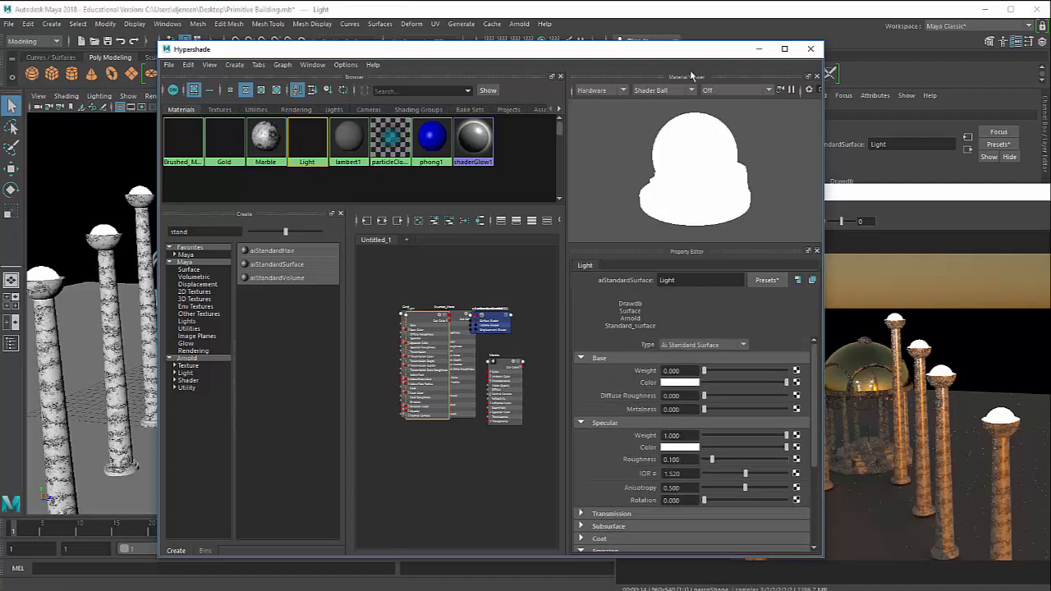
{"action": "left_click_drag", "start_coordinate": [693, 58], "coordinate": [731, 69]}
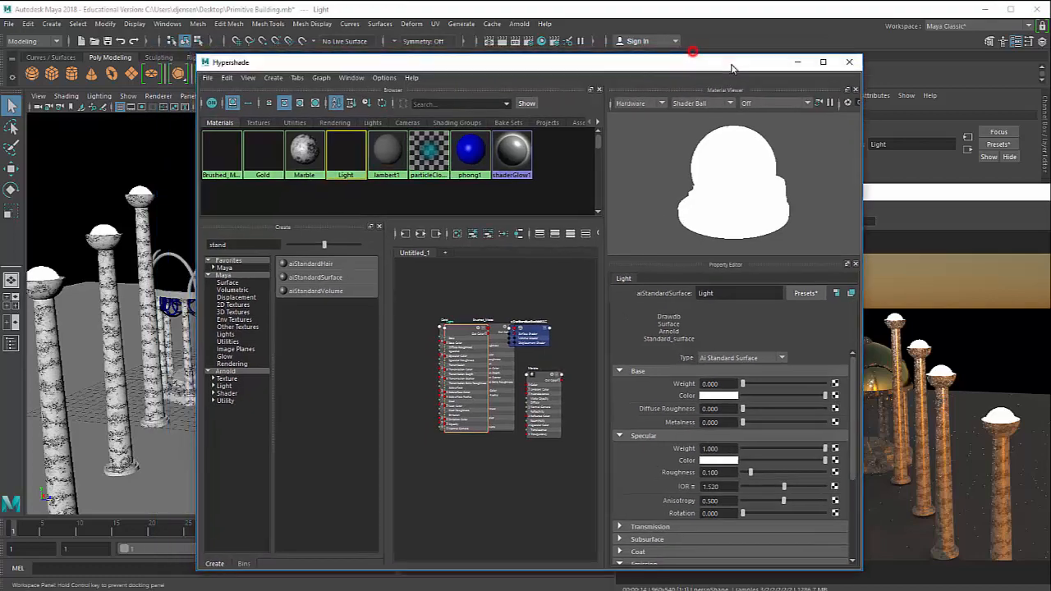
{"action": "left_click", "coordinate": [846, 63]}
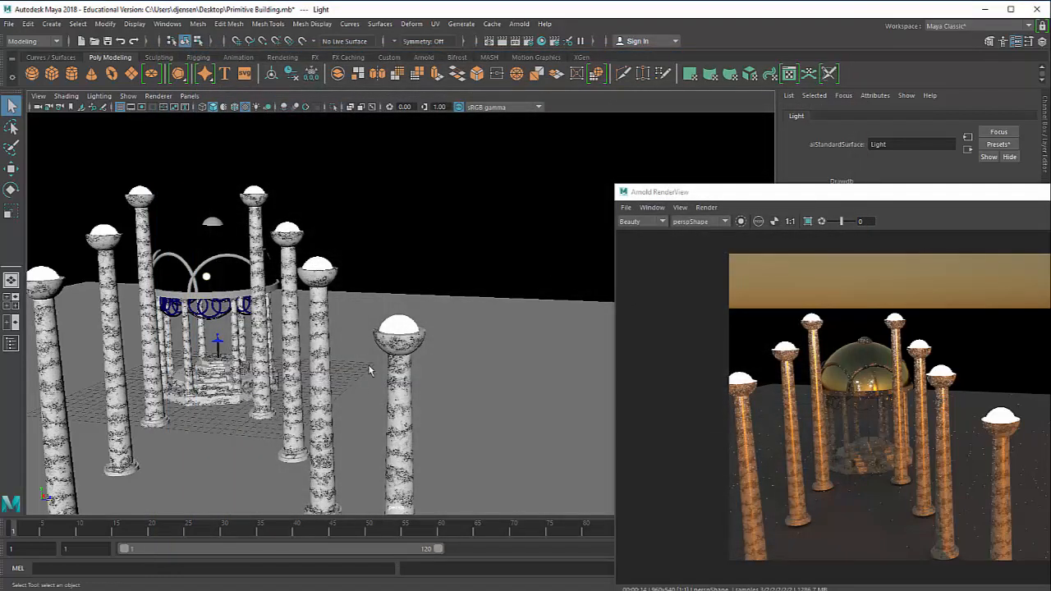
Add a point light to the scene, with the sword and marble steps inside the building framed in the view
{"action": "scroll", "coordinate": [335, 395], "scroll_direction": "up", "scroll_amount": 4}
{"action": "middle_click_drag", "start_coordinate": [336, 395], "coordinate": [509, 333], "text": "alt"}
{"action": "scroll", "coordinate": [207, 314], "scroll_direction": "up", "scroll_amount": 6}
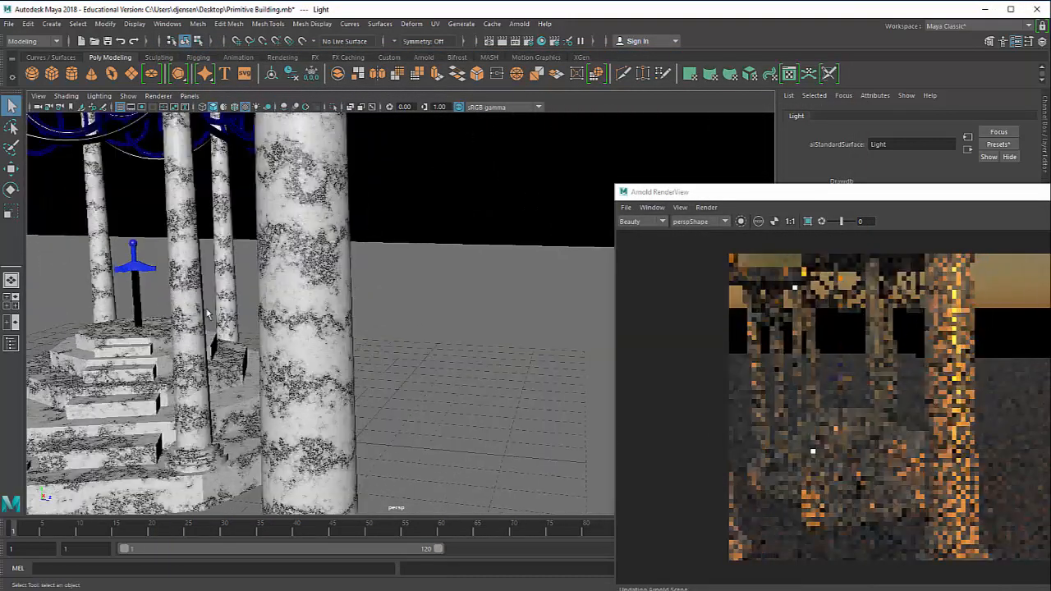
{"action": "middle_click_drag", "start_coordinate": [207, 314], "coordinate": [353, 333], "text": "alt"}
{"action": "scroll", "coordinate": [254, 312], "scroll_direction": "up", "scroll_amount": 3}
{"action": "middle_click_drag", "start_coordinate": [317, 141], "coordinate": [358, 149], "text": "alt"}
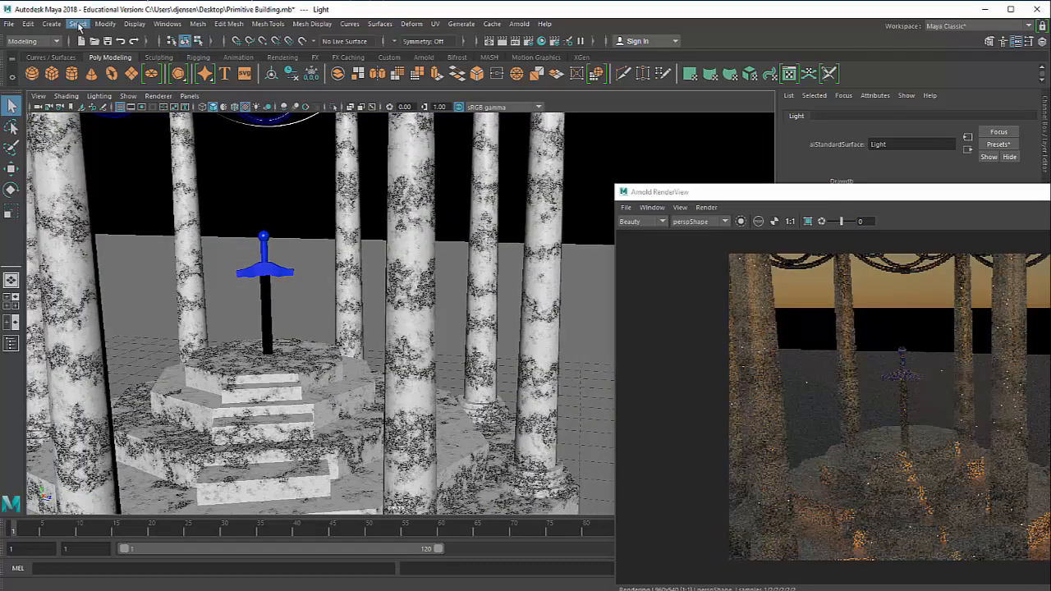
{"action": "left_click", "coordinate": [52, 24]}
{"action": "mouse_move", "coordinate": [65, 89]}
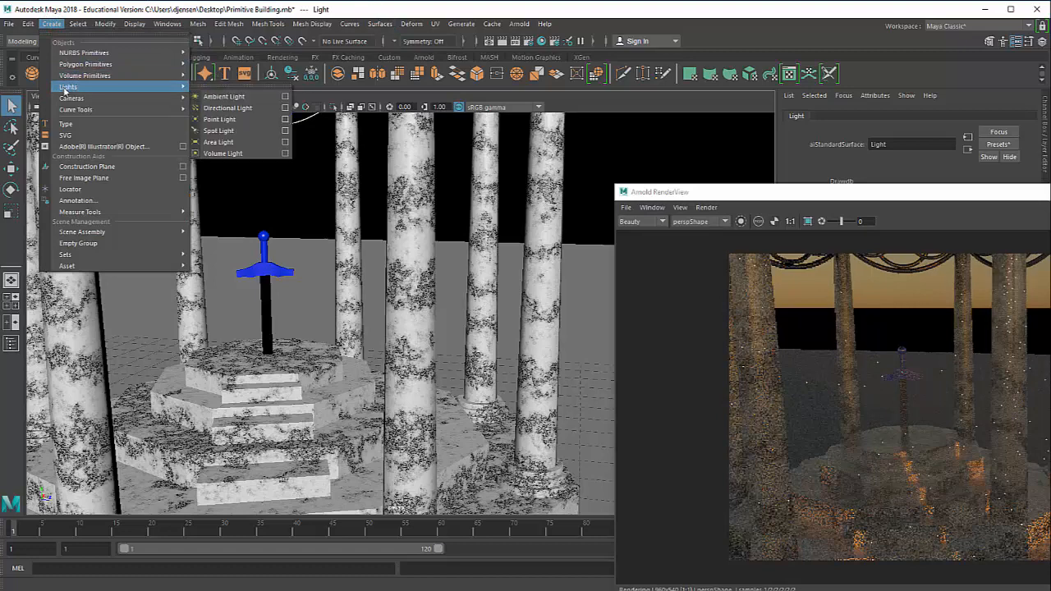
{"action": "left_click", "coordinate": [220, 119]}
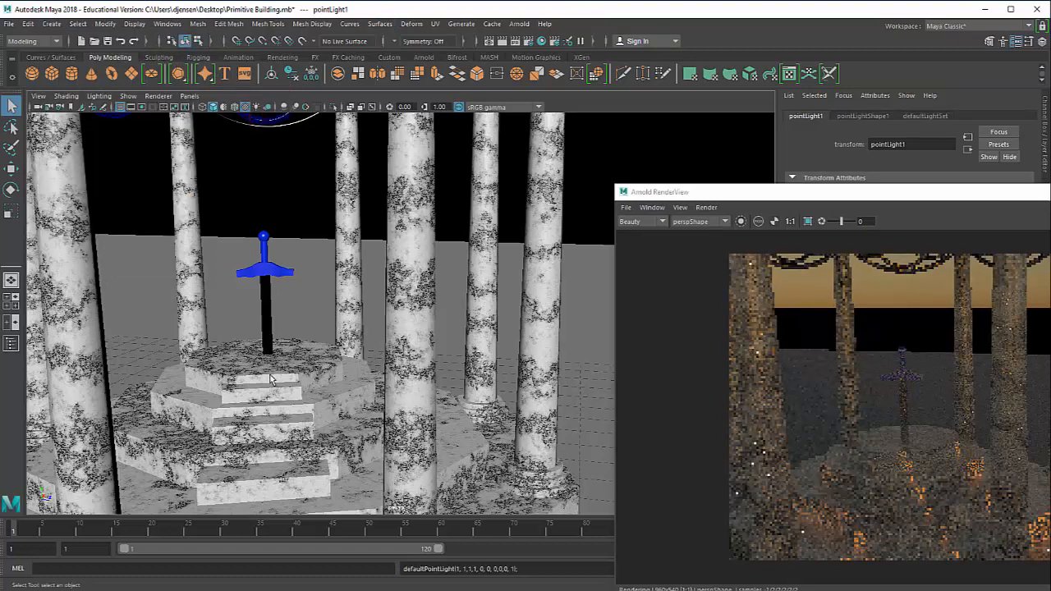
Raise the point light above the sword inside the building, to a height of about 5.8 in Y
{"action": "key", "text": "w"}
{"action": "left_click_drag", "start_coordinate": [273, 382], "coordinate": [247, 233]}
{"action": "left_click_drag", "start_coordinate": [364, 340], "coordinate": [620, 282], "text": "alt"}
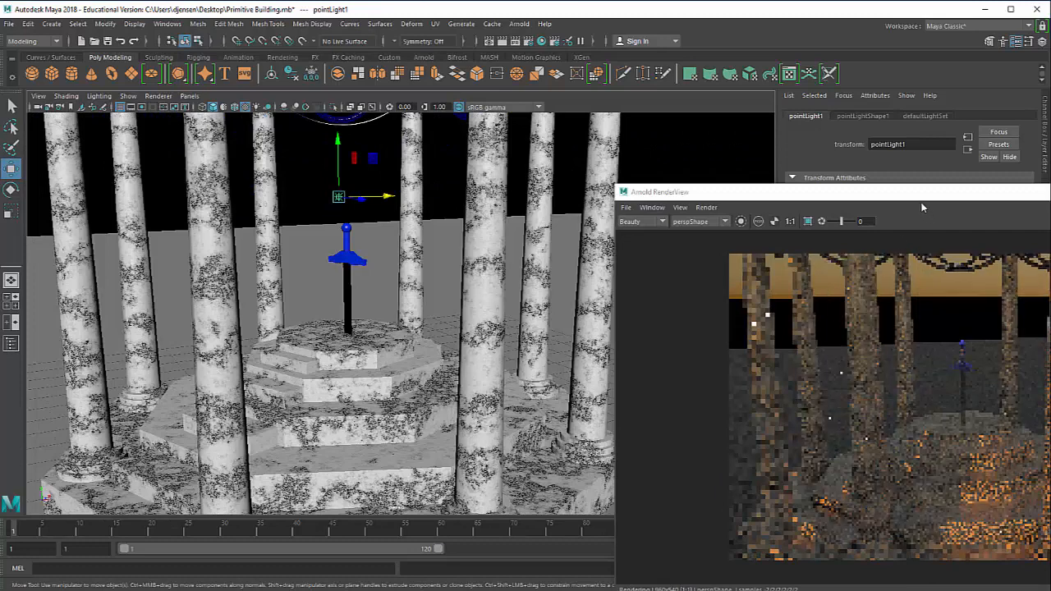
{"action": "left_click_drag", "start_coordinate": [916, 191], "coordinate": [822, 428]}
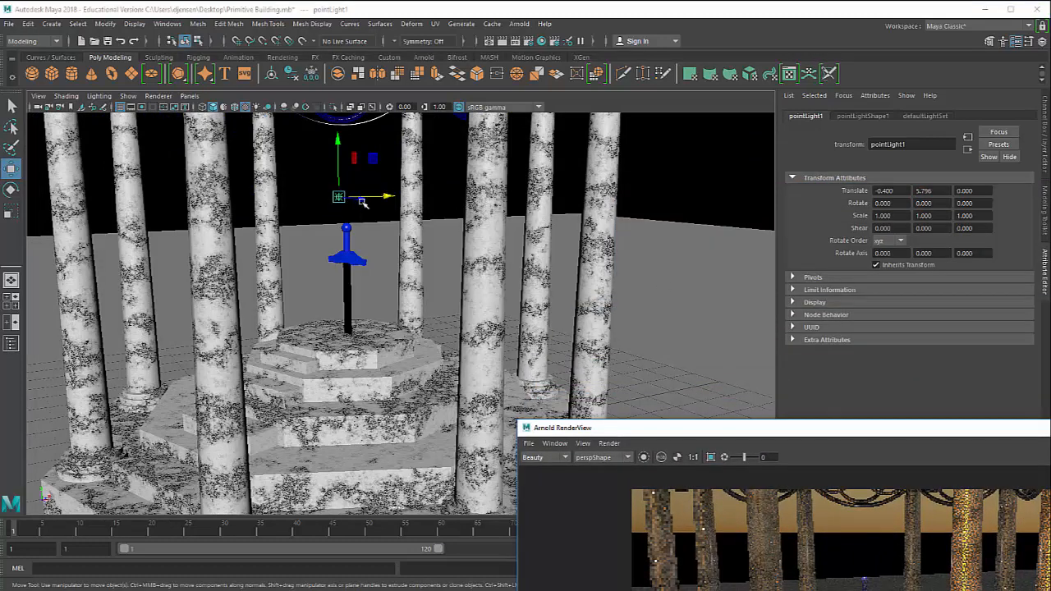
Adjust the point light's intensity, trying 500 and 100 before lowering it to about 72.3
{"action": "left_click", "coordinate": [862, 116]}
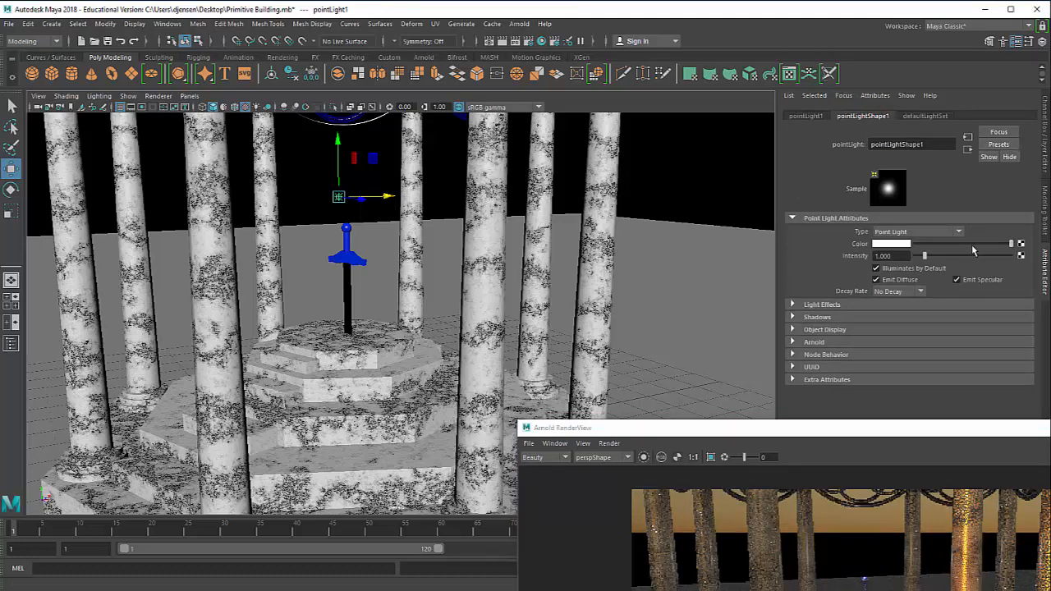
{"action": "key", "text": "ctrl+a"}
{"action": "key", "text": "ctrl+a"}
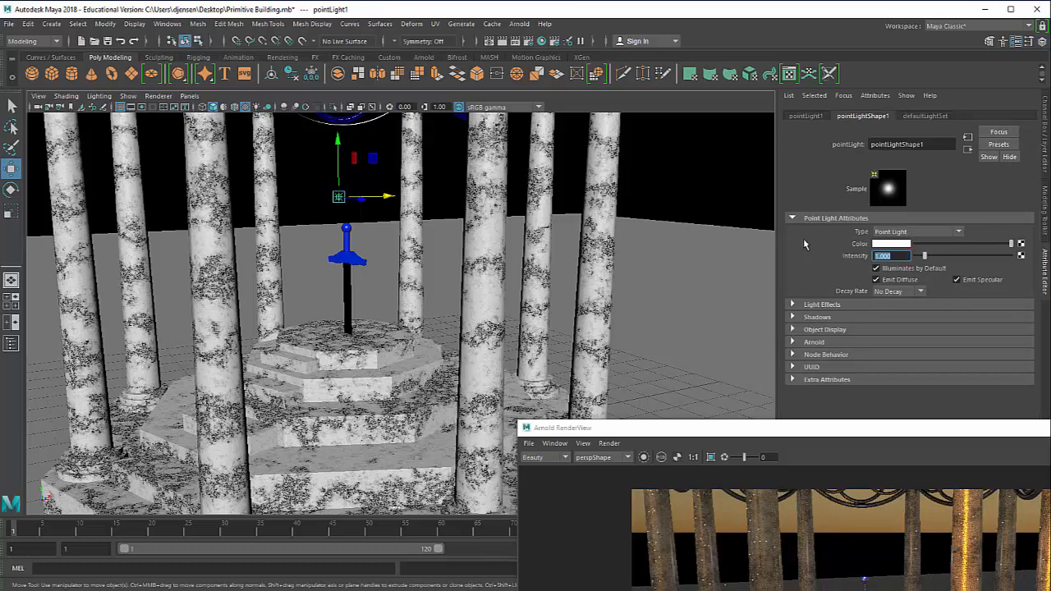
{"action": "type", "text": "500"}
{"action": "key", "text": "Return"}
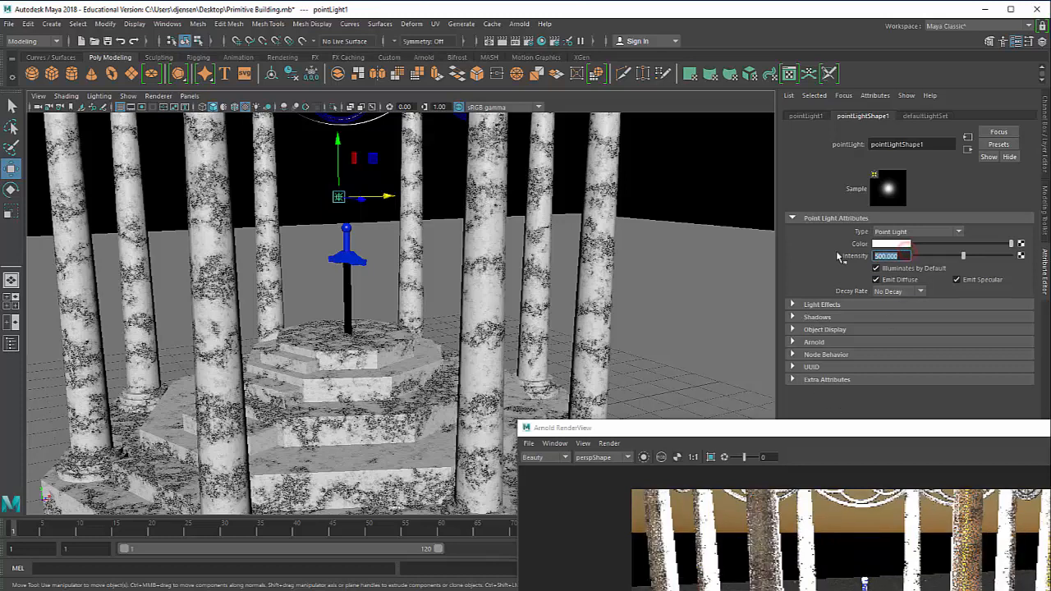
{"action": "type", "text": "100"}
{"action": "key", "text": "Return"}
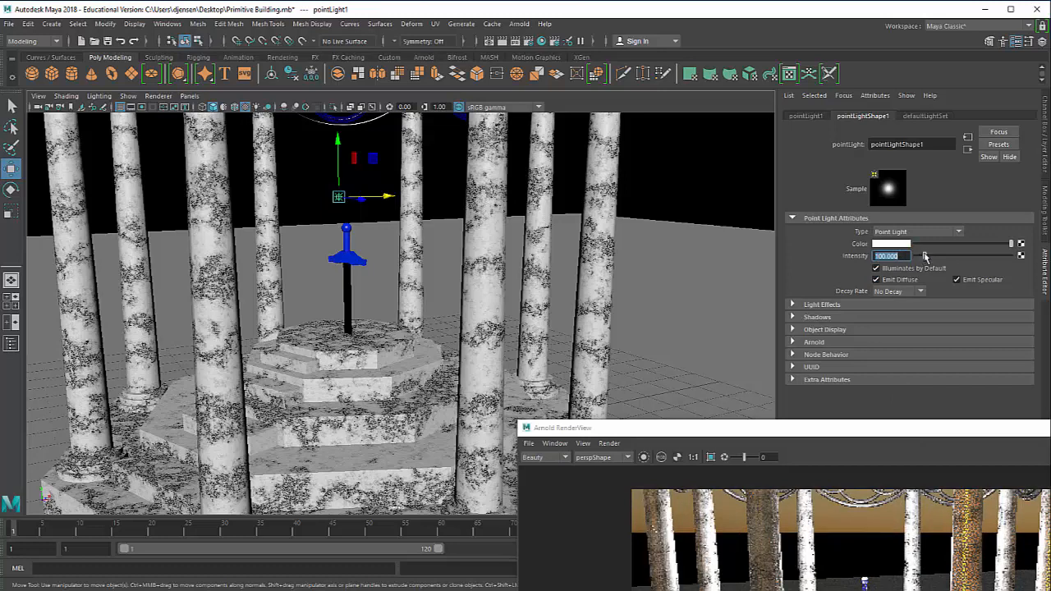
{"action": "left_click_drag", "start_coordinate": [925, 257], "coordinate": [924, 257]}
Move the point light up to about 6.6 in Y and check the lit building and columns in the Arnold render
{"action": "left_click_drag", "start_coordinate": [847, 428], "coordinate": [755, 206]}
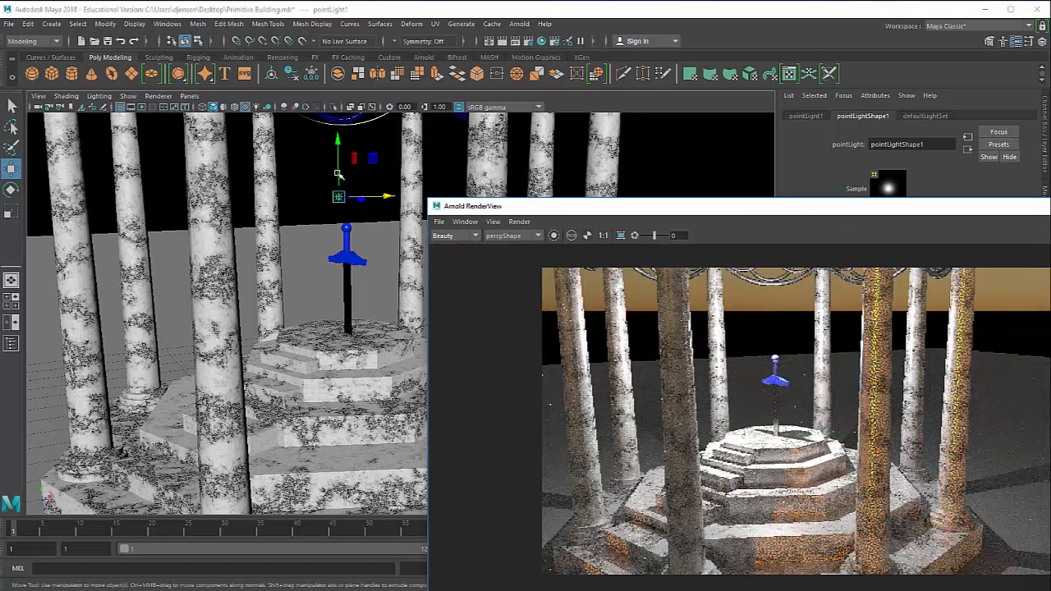
{"action": "left_click_drag", "start_coordinate": [337, 173], "coordinate": [387, 157]}
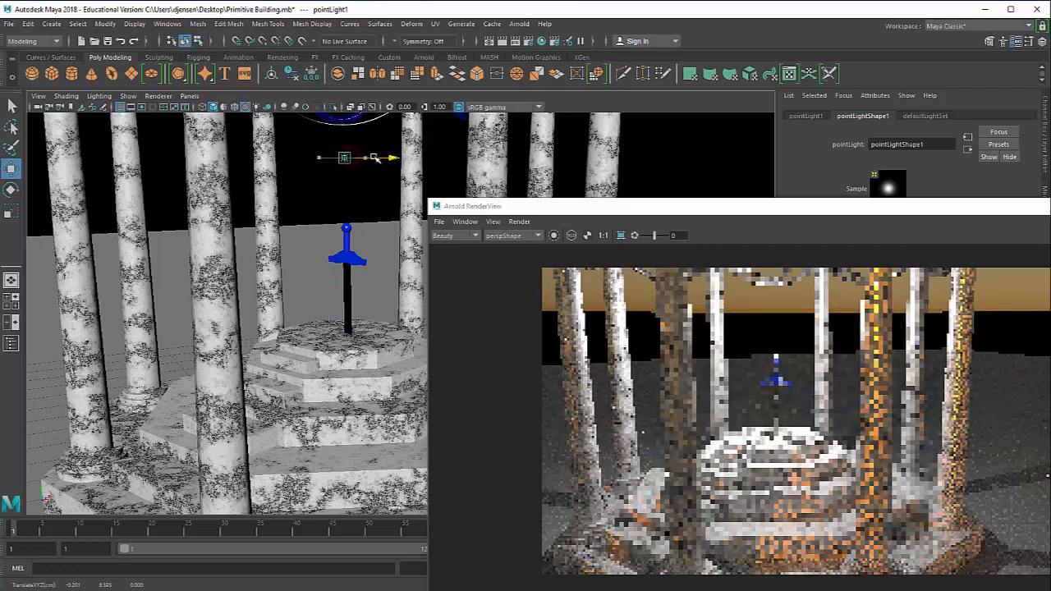
{"action": "left_click_drag", "start_coordinate": [364, 228], "coordinate": [462, 195], "text": "alt"}
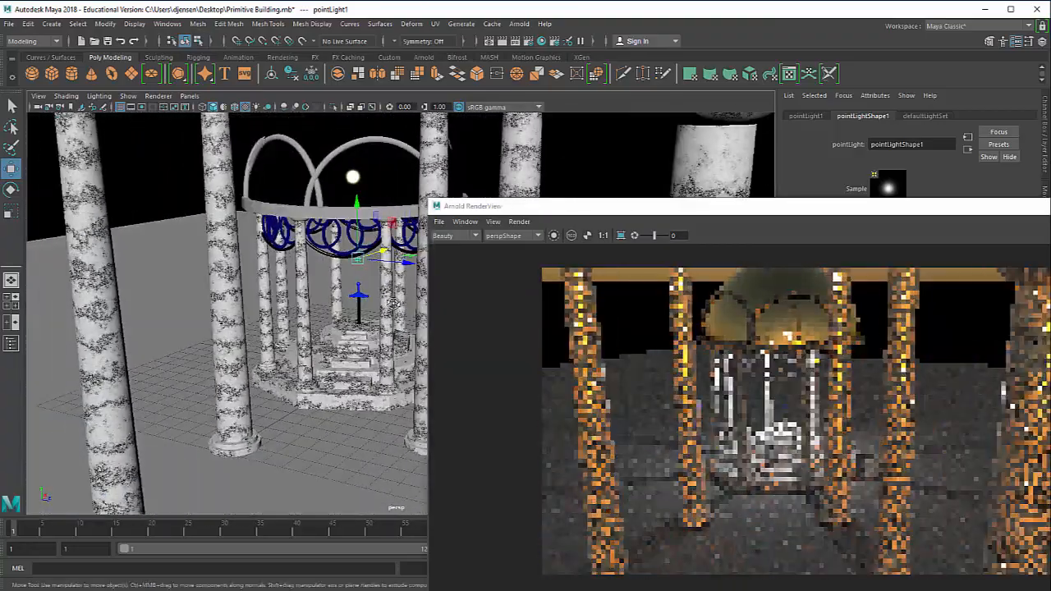
{"action": "right_click_drag", "start_coordinate": [463, 195], "coordinate": [394, 305], "text": "alt"}
{"action": "left_click_drag", "start_coordinate": [394, 304], "coordinate": [340, 245], "text": "alt"}
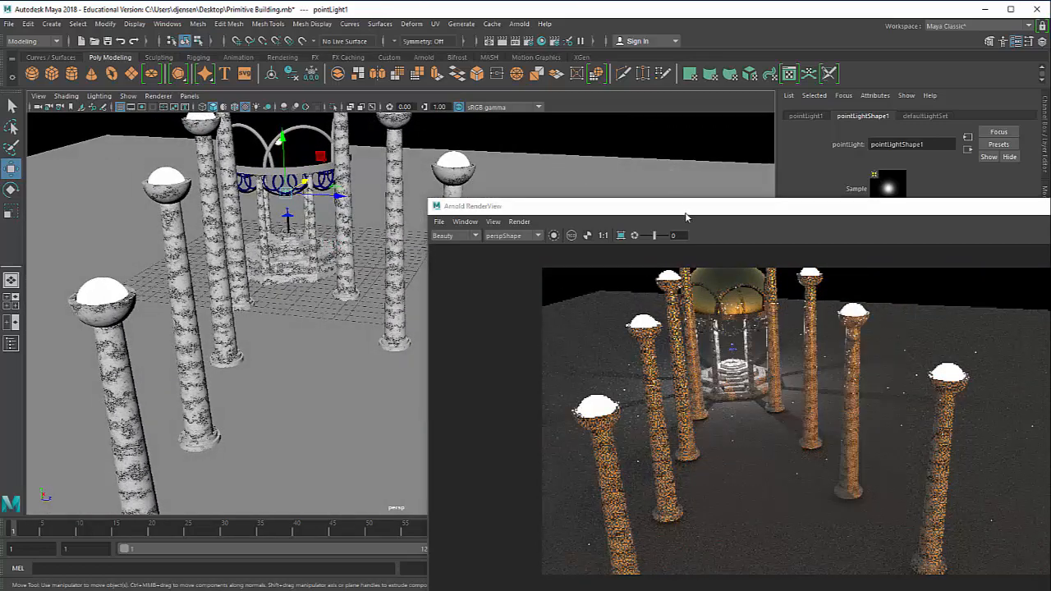
{"action": "left_click_drag", "start_coordinate": [682, 216], "coordinate": [500, 183]}
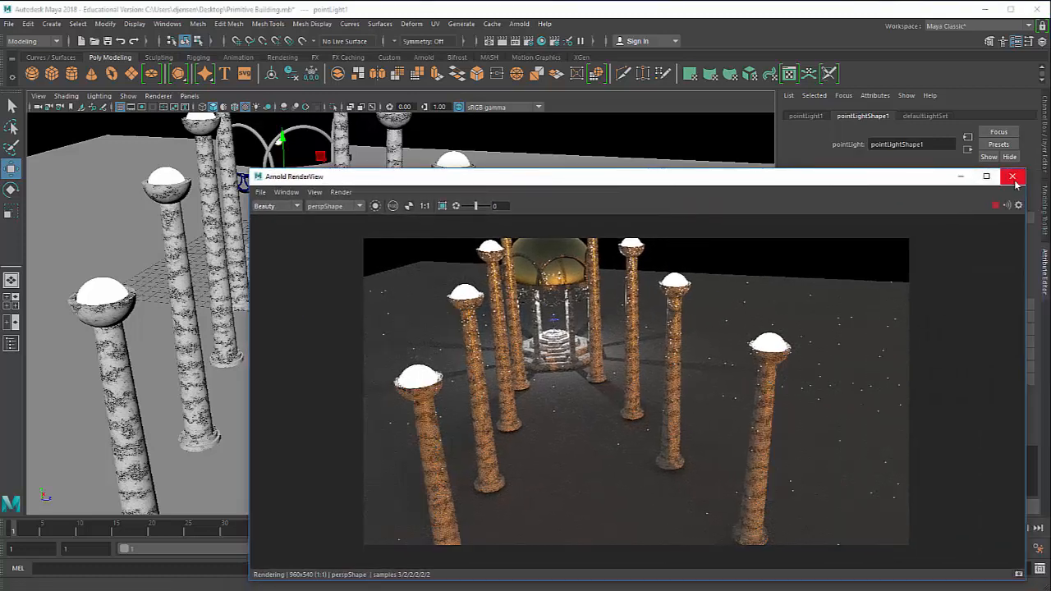
Create a new aiStandardSurface material in the Hypershade and replace its settings with the Frosted_Glass preset
{"action": "left_click", "coordinate": [540, 40]}
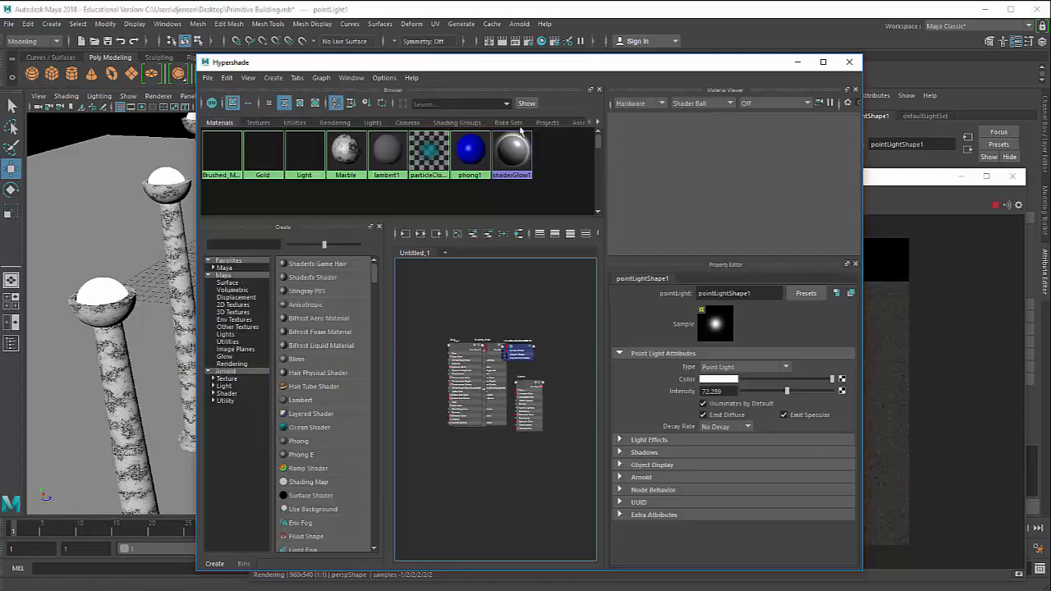
{"action": "left_click", "coordinate": [241, 244]}
{"action": "type", "text": "standa"}
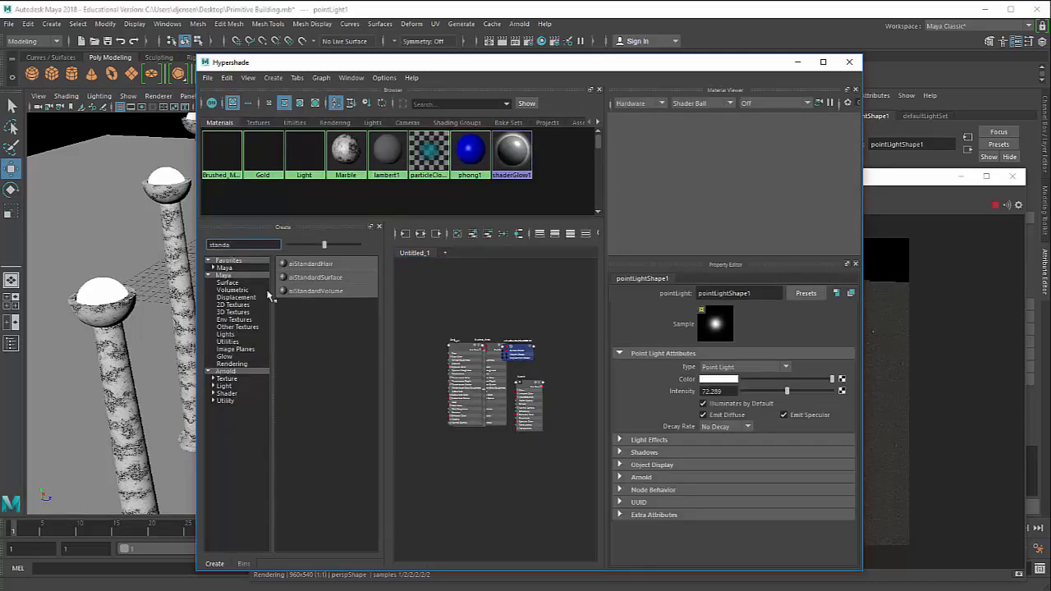
{"action": "left_click", "coordinate": [312, 278]}
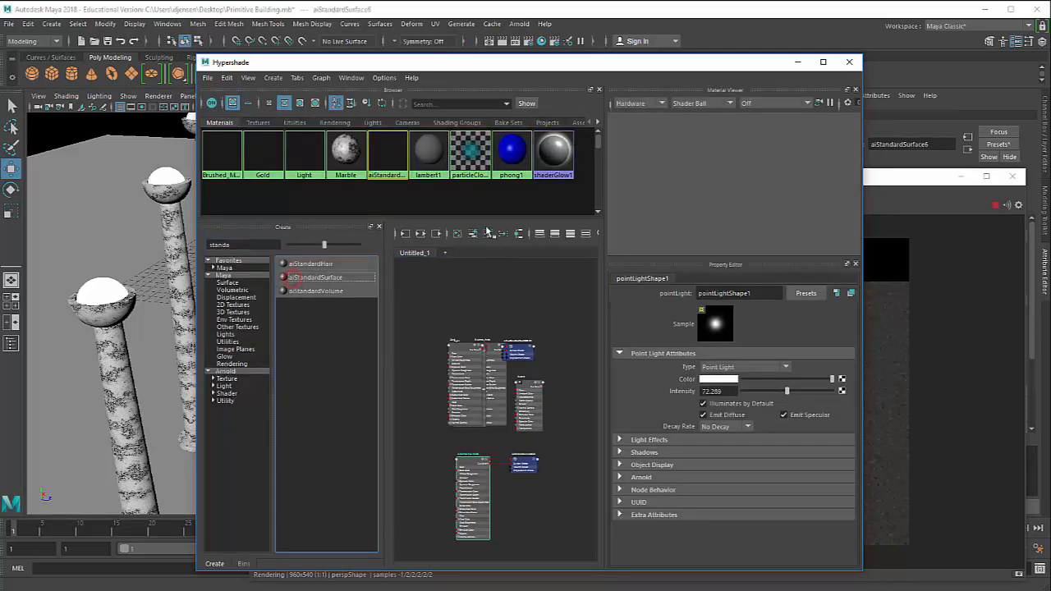
{"action": "left_click", "coordinate": [803, 294]}
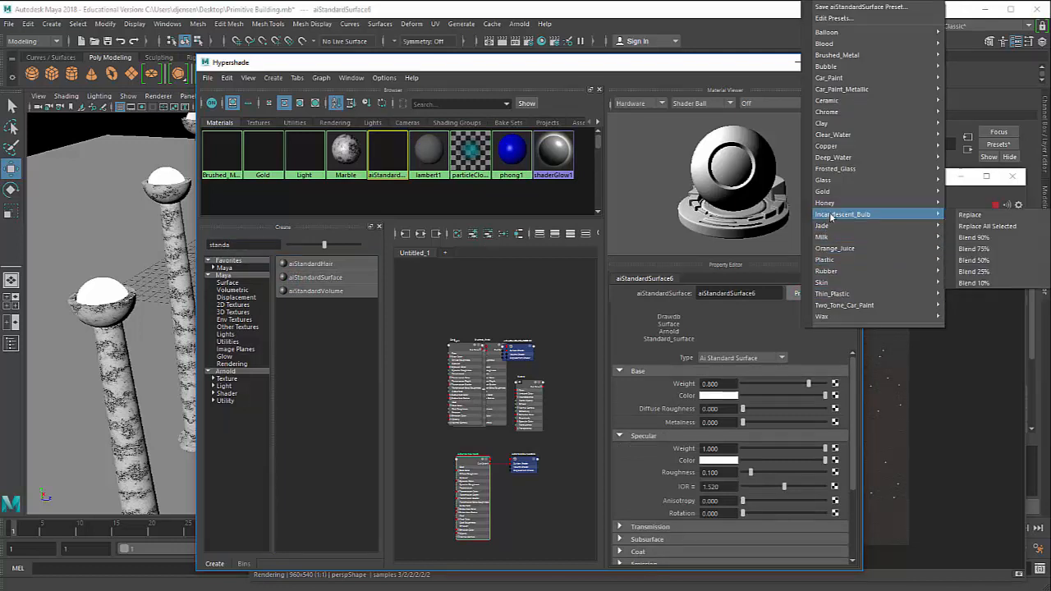
{"action": "mouse_move", "coordinate": [834, 200]}
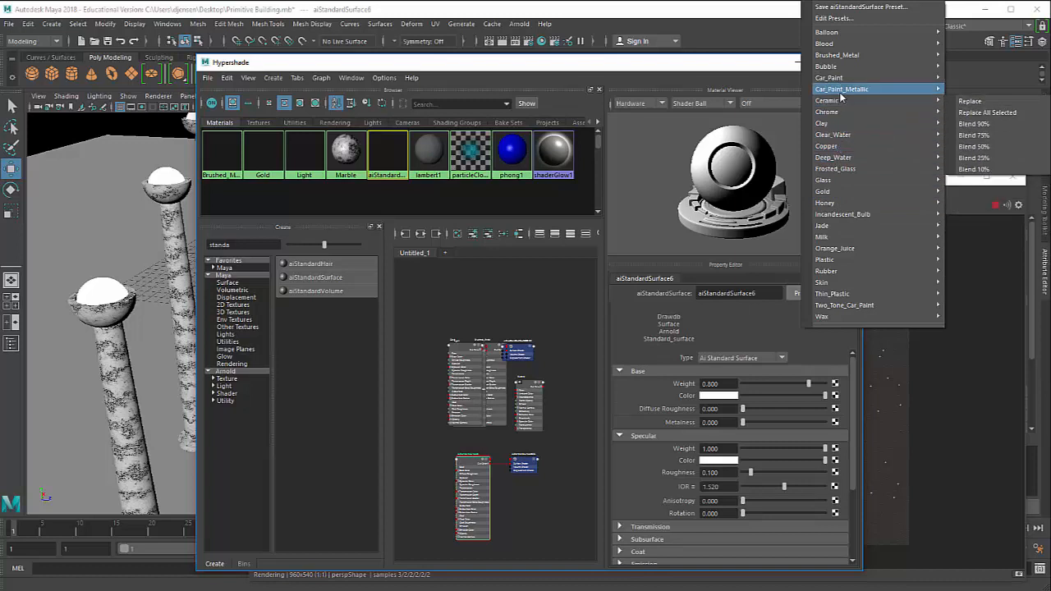
{"action": "mouse_move", "coordinate": [840, 93]}
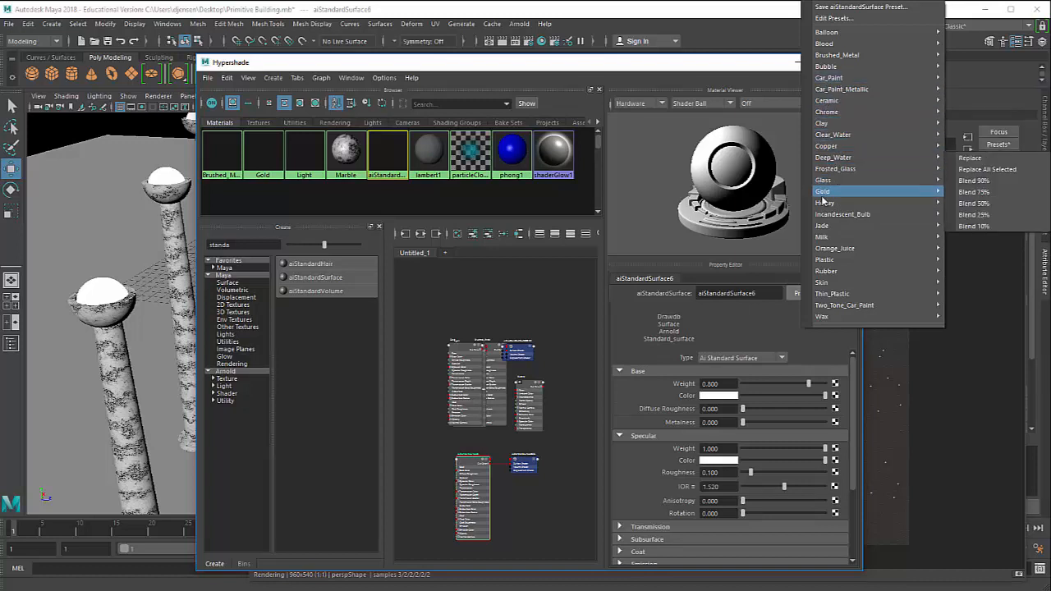
{"action": "mouse_move", "coordinate": [819, 170]}
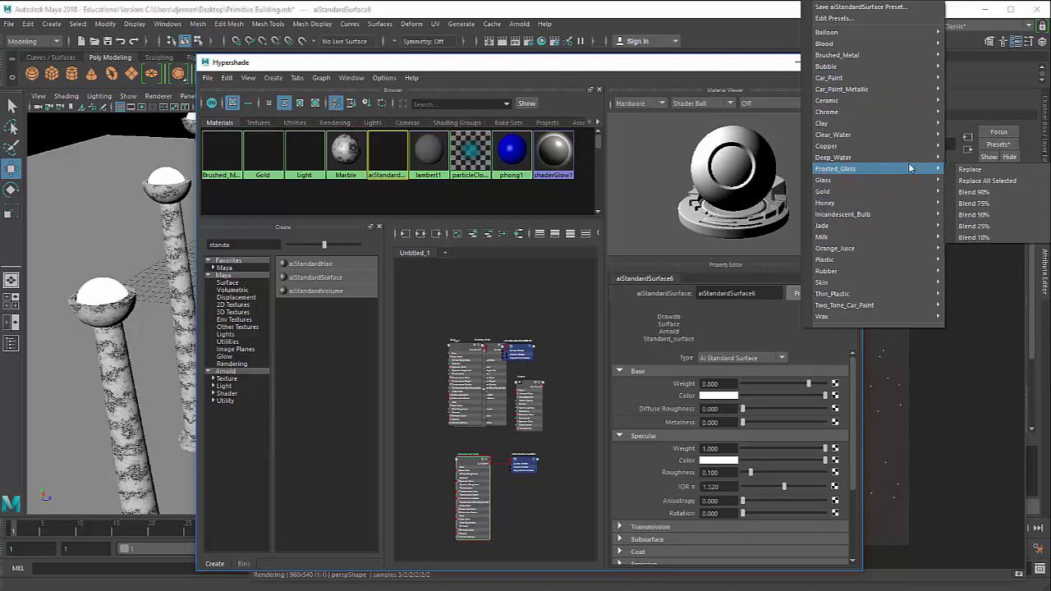
{"action": "left_click", "coordinate": [969, 170]}
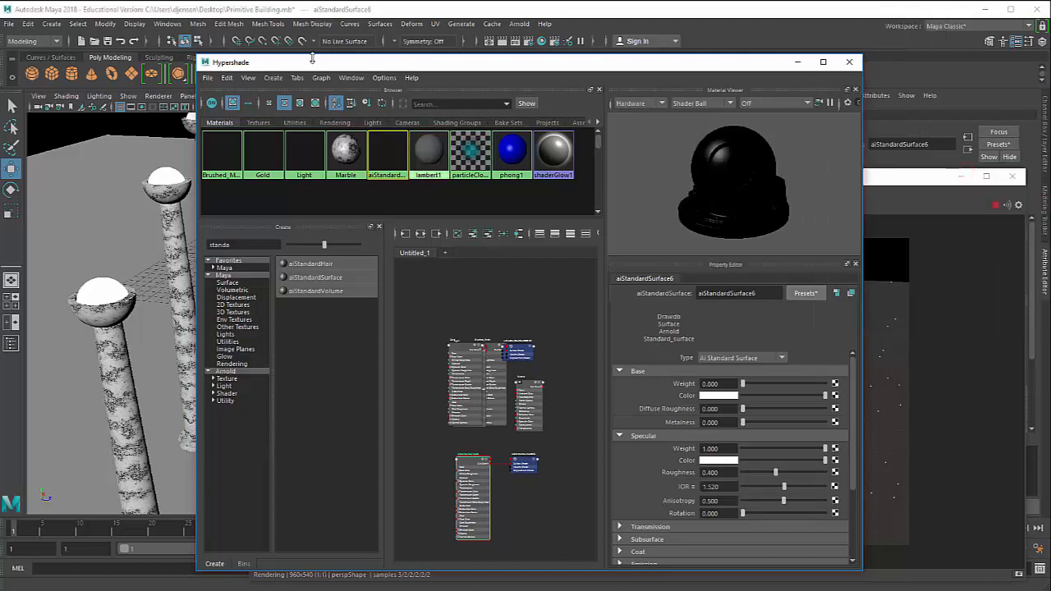
Assign the new frosted glass material to the dome of the building
{"action": "left_click_drag", "start_coordinate": [312, 59], "coordinate": [653, 207]}
{"action": "left_click_drag", "start_coordinate": [486, 179], "coordinate": [535, 366]}
{"action": "left_click", "coordinate": [742, 303]}
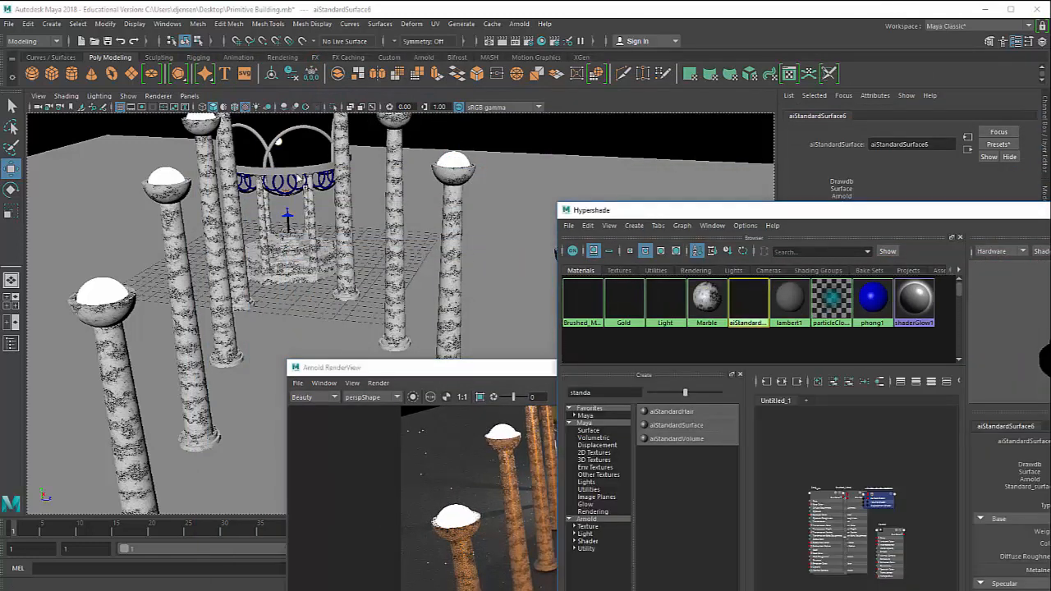
{"action": "scroll", "coordinate": [293, 171], "scroll_direction": "up", "scroll_amount": 3}
{"action": "middle_click_drag", "start_coordinate": [292, 172], "coordinate": [348, 235], "text": "alt"}
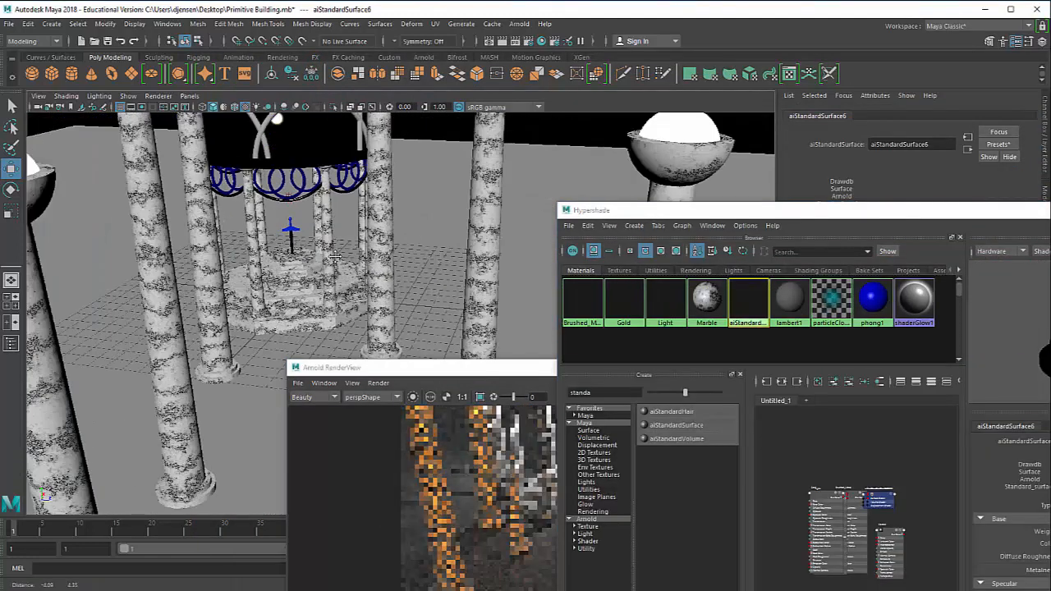
{"action": "left_click_drag", "start_coordinate": [348, 235], "coordinate": [552, 287], "text": "alt"}
{"action": "middle_click_drag", "start_coordinate": [746, 303], "coordinate": [379, 231]}
Select the curved arches around the dome together and assign the frosted glass material to them
{"action": "left_click", "coordinate": [321, 239]}
{"action": "left_click_drag", "start_coordinate": [321, 238], "coordinate": [355, 227], "text": "alt"}
{"action": "left_click", "coordinate": [355, 227], "text": "shift"}
{"action": "left_click_drag", "start_coordinate": [435, 238], "coordinate": [366, 249], "text": "alt"}
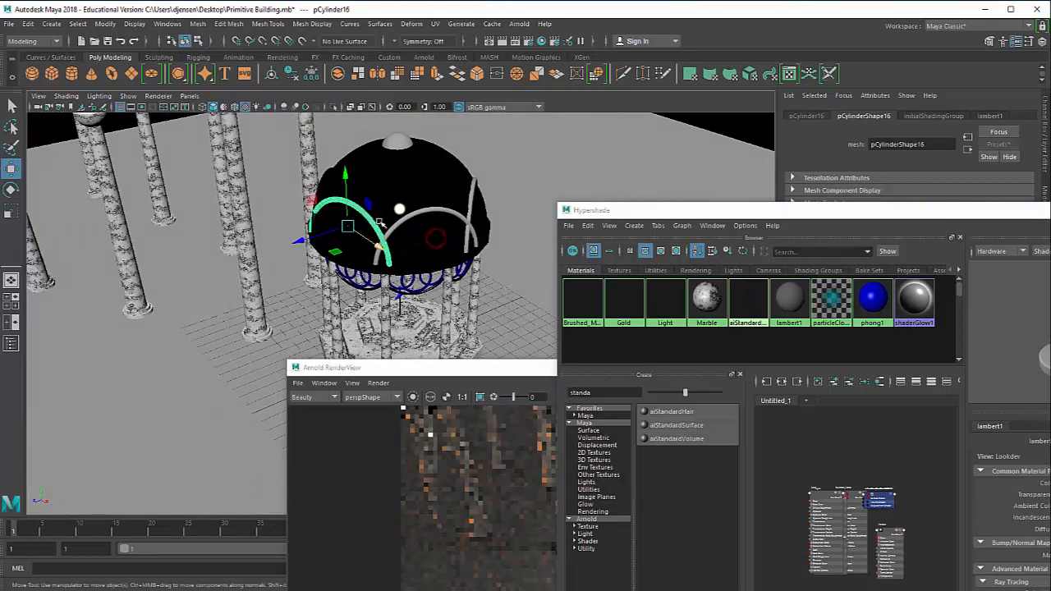
{"action": "left_click", "coordinate": [404, 221], "text": "shift"}
{"action": "left_click_drag", "start_coordinate": [483, 237], "coordinate": [345, 249], "text": "alt"}
{"action": "left_click", "coordinate": [446, 247], "text": "shift"}
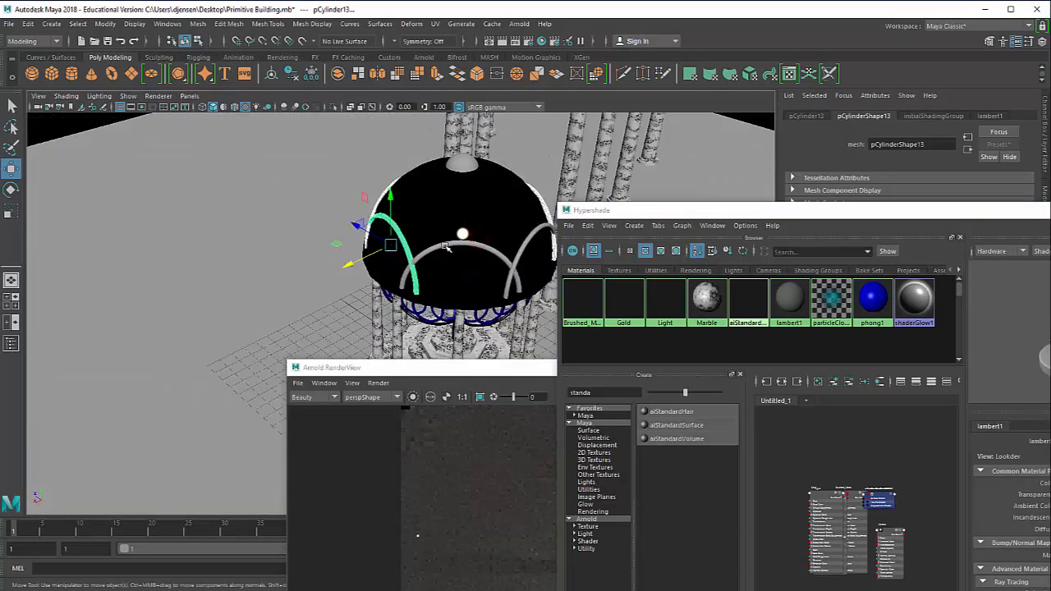
{"action": "left_click_drag", "start_coordinate": [477, 252], "coordinate": [428, 276], "text": "alt"}
{"action": "left_click", "coordinate": [428, 276], "text": "shift"}
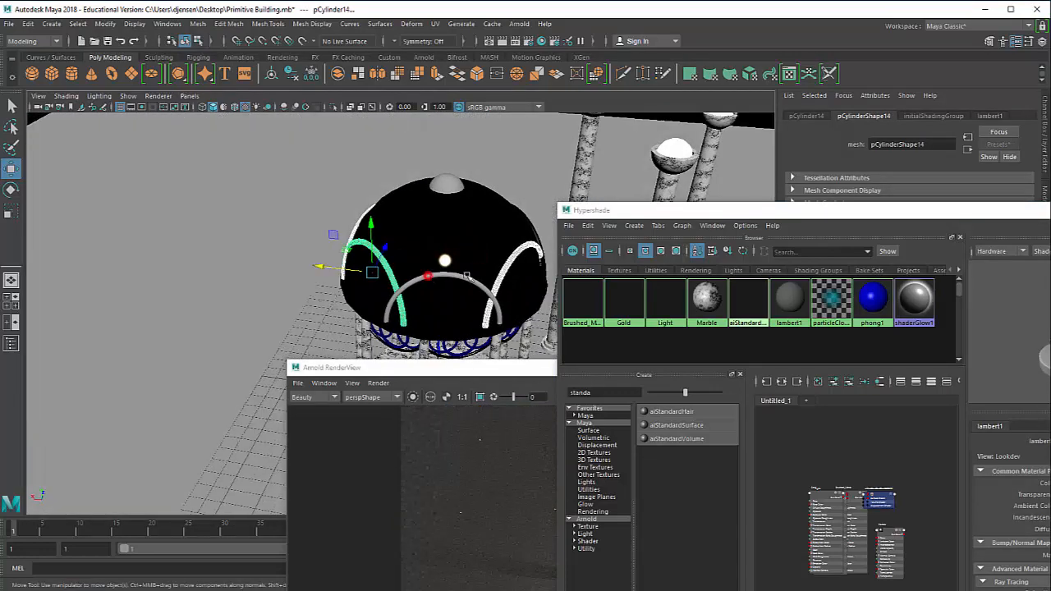
{"action": "left_click", "coordinate": [466, 276], "text": "shift"}
{"action": "right_click", "coordinate": [750, 294]}
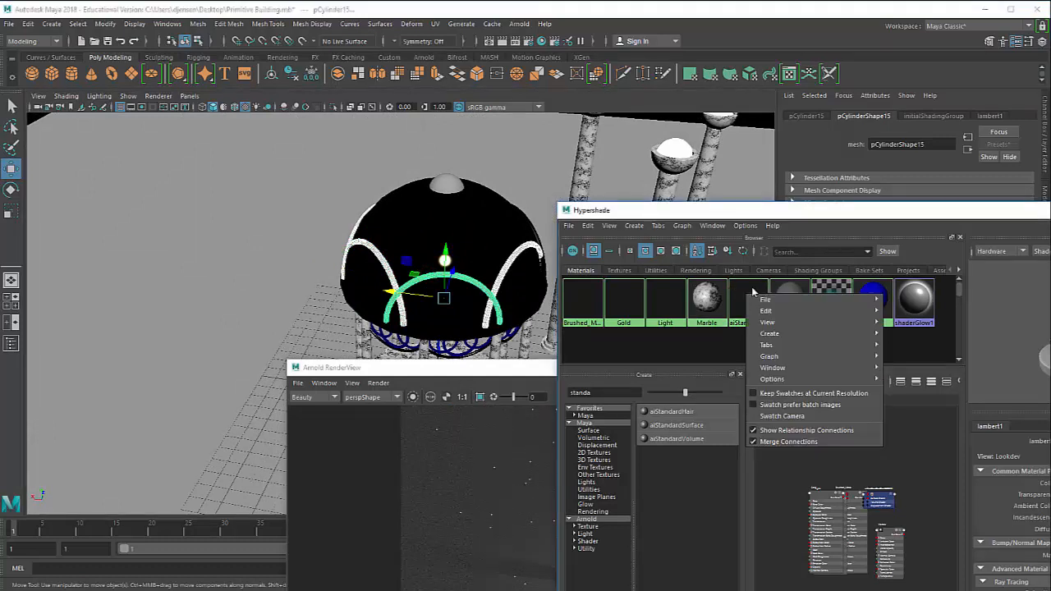
{"action": "left_click", "coordinate": [732, 292]}
{"action": "right_click_drag", "start_coordinate": [737, 293], "coordinate": [738, 261]}
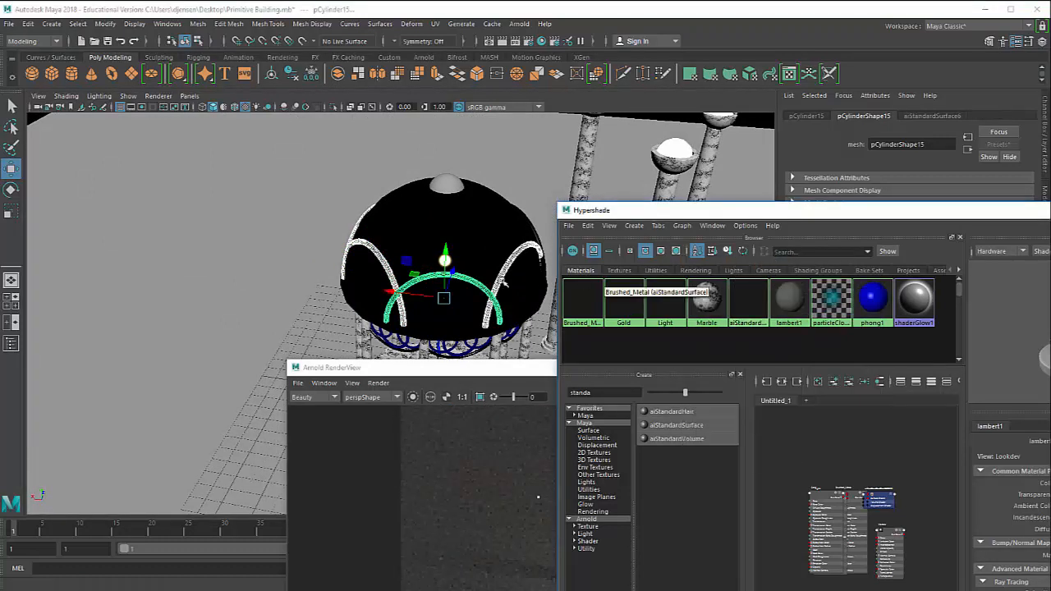
Select the small sphere on top of the dome and create another aiStandardSurface material
{"action": "left_click", "coordinate": [449, 186]}
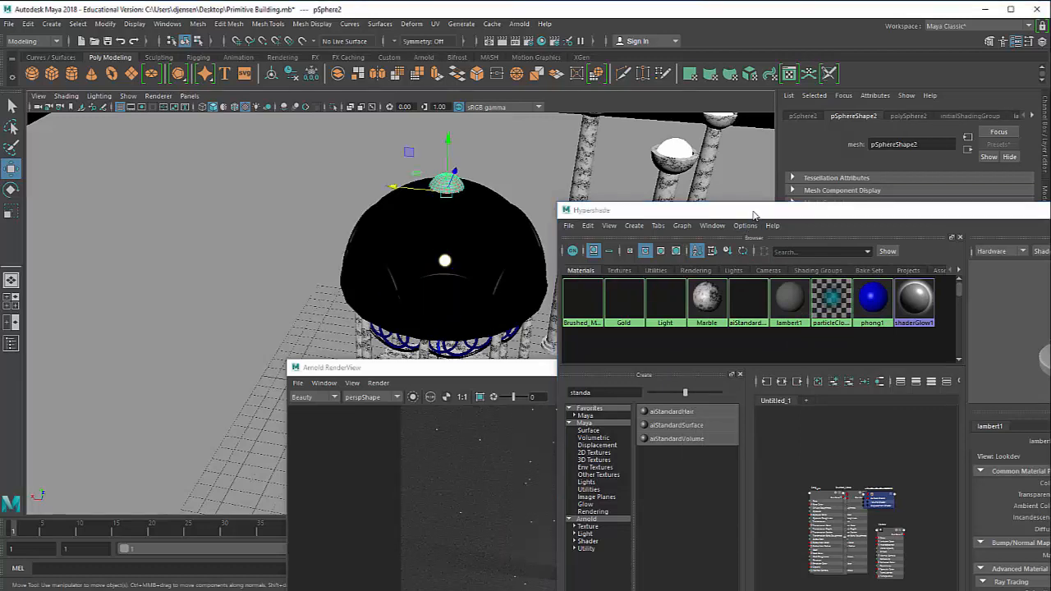
{"action": "left_click_drag", "start_coordinate": [754, 216], "coordinate": [600, 143]}
{"action": "left_click", "coordinate": [538, 356]}
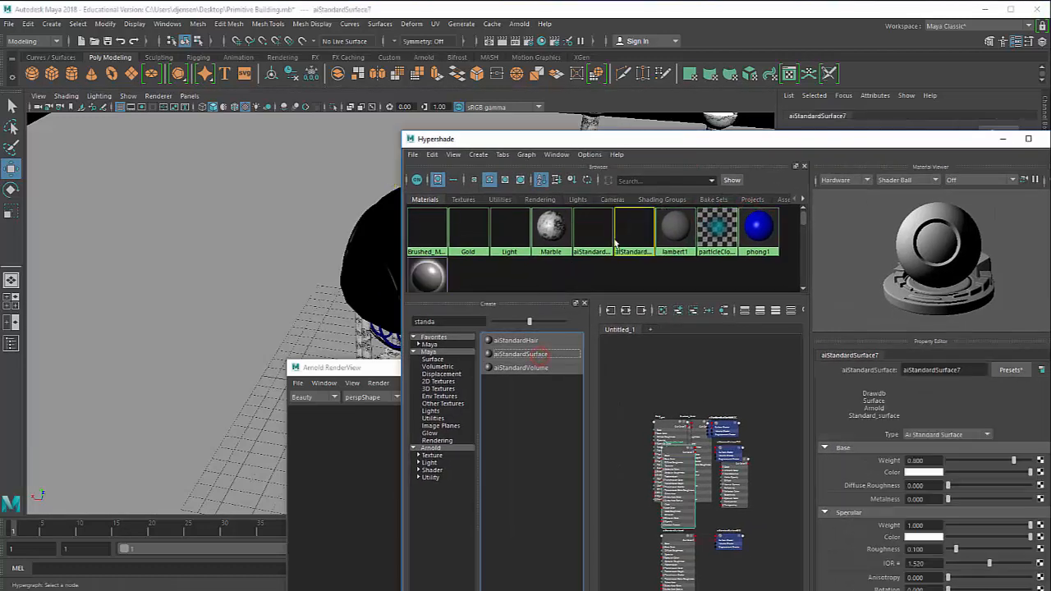
Rename the frosted glass material as Glass
{"action": "left_click", "coordinate": [593, 228]}
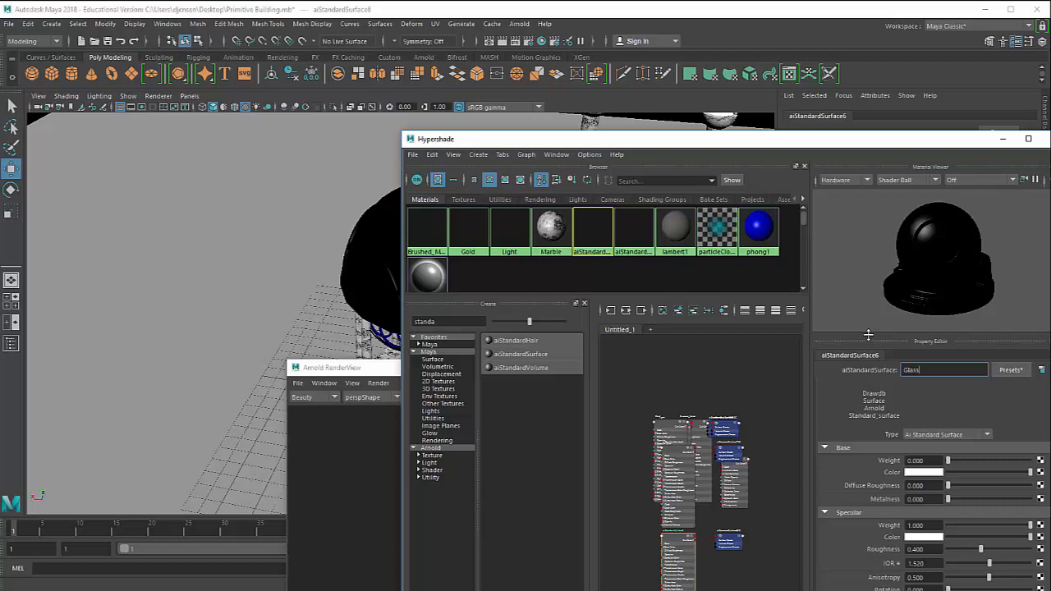
{"action": "type", "text": "Glass"}
{"action": "key", "text": "Return"}
Browse the available presets for the newest aiStandardSurface material without applying one
{"action": "left_click", "coordinate": [634, 230]}
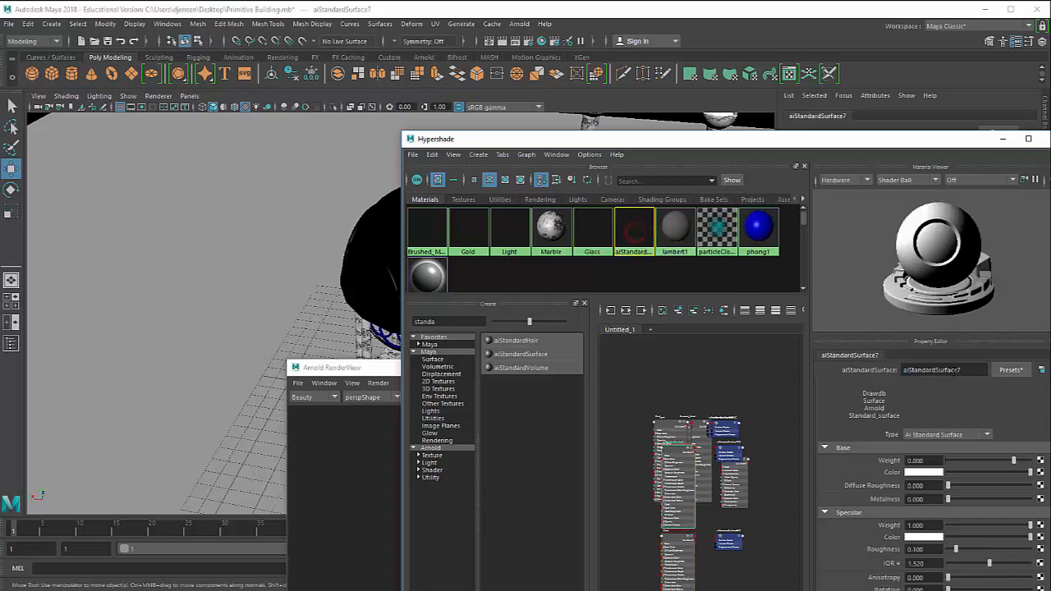
{"action": "left_click", "coordinate": [1011, 370]}
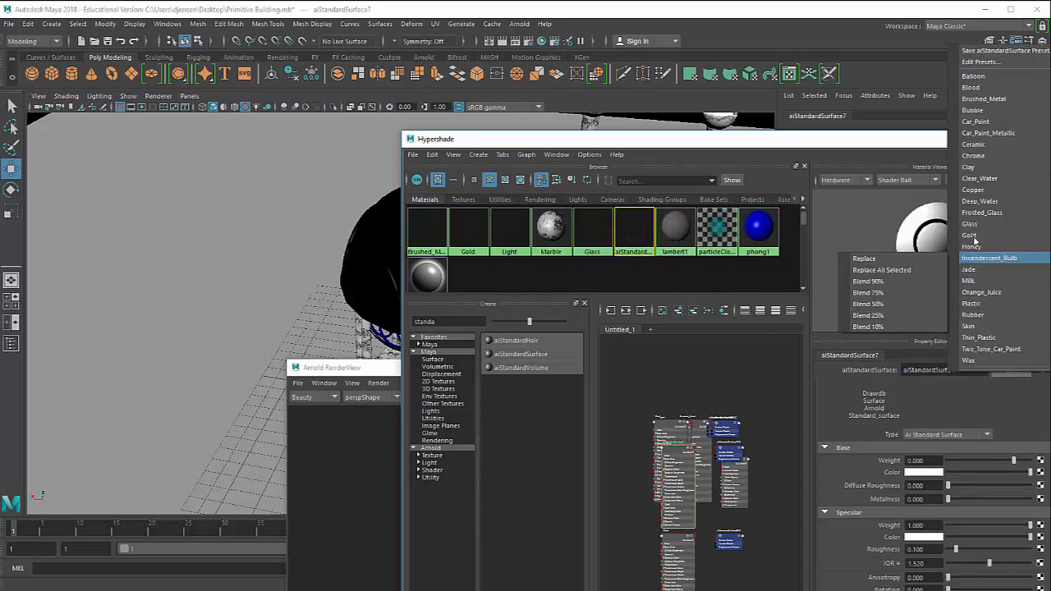
{"action": "mouse_move", "coordinate": [976, 144]}
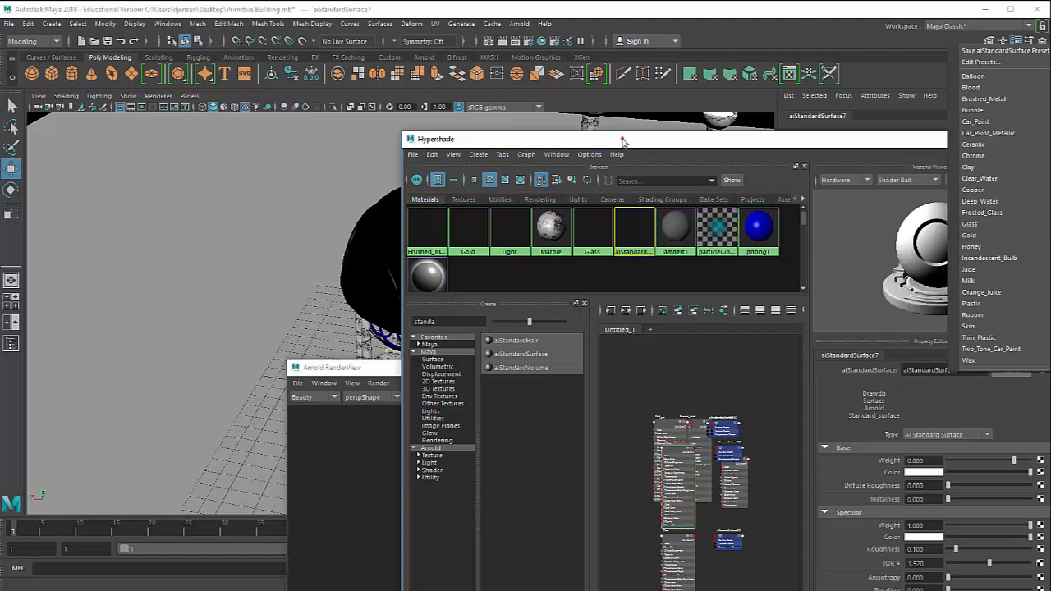
{"action": "left_click", "coordinate": [622, 140]}
{"action": "left_click_drag", "start_coordinate": [580, 138], "coordinate": [547, 100]}
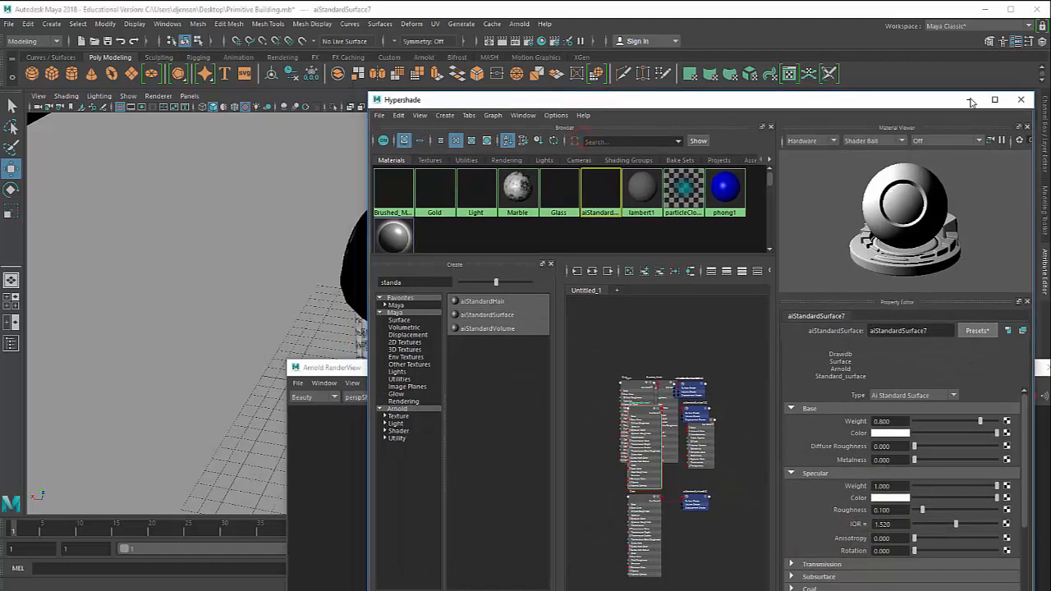
Close the Hypershade and examine the lit columns and dome in the Arnold render from a lower viewpoint
{"action": "left_click", "coordinate": [1029, 100]}
{"action": "left_click_drag", "start_coordinate": [577, 373], "coordinate": [642, 169]}
{"action": "left_click_drag", "start_coordinate": [258, 293], "coordinate": [133, 286], "text": "alt"}
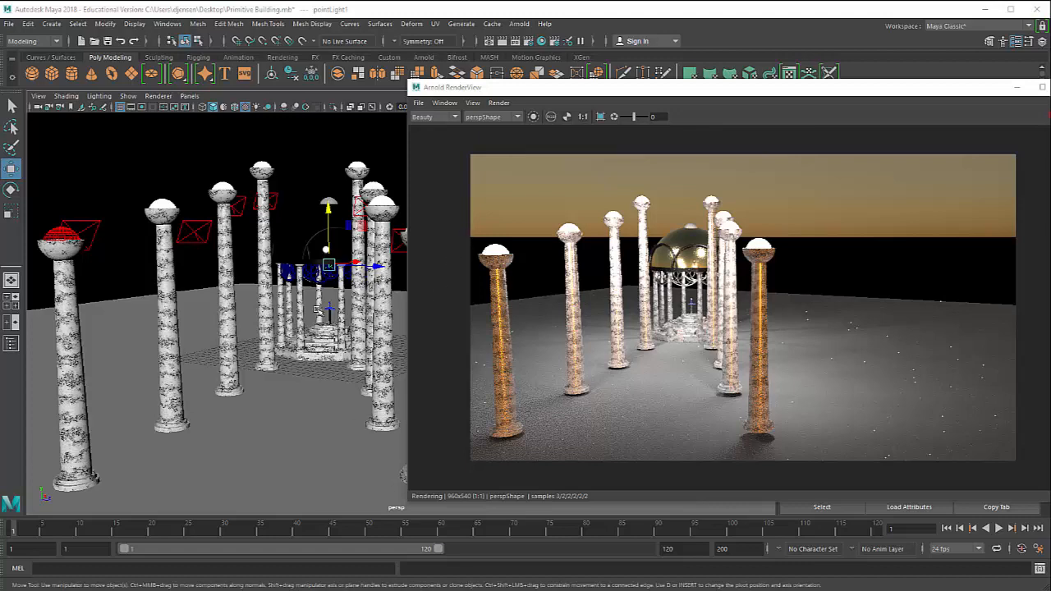
{"action": "left_click_drag", "start_coordinate": [318, 309], "coordinate": [249, 230], "text": "alt"}
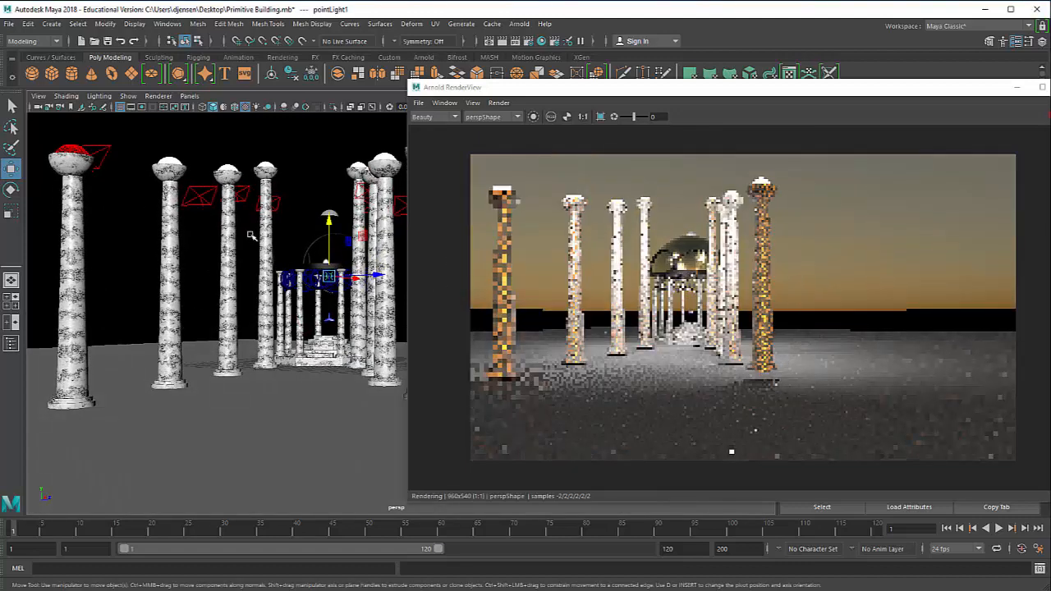
Select an area light beside the columns and review the Arnold light types available
{"action": "left_click", "coordinate": [207, 204]}
{"action": "left_click", "coordinate": [520, 23]}
{"action": "mouse_move", "coordinate": [525, 81]}
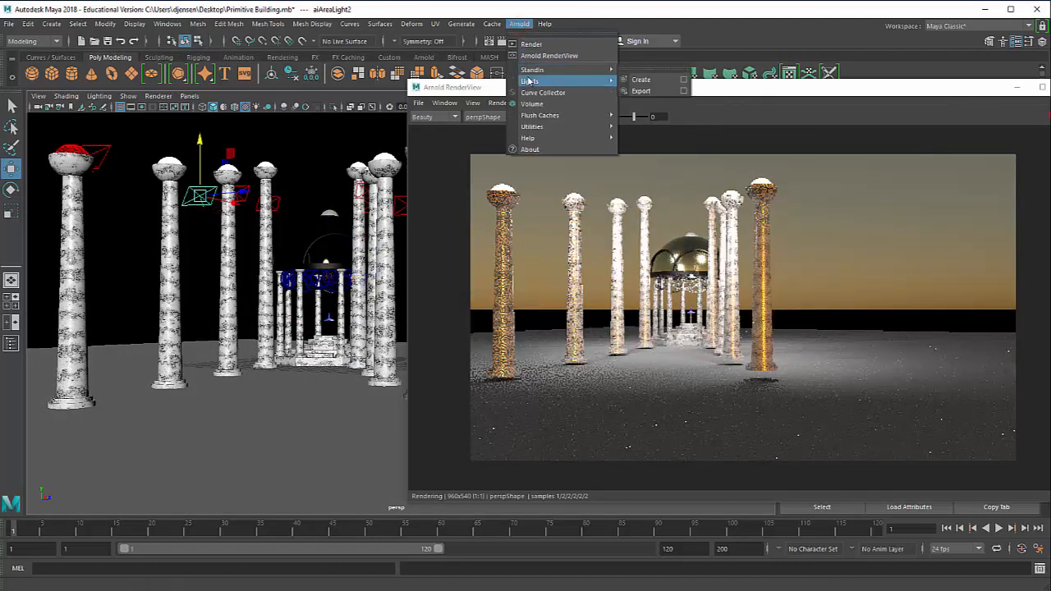
{"action": "mouse_move", "coordinate": [605, 83]}
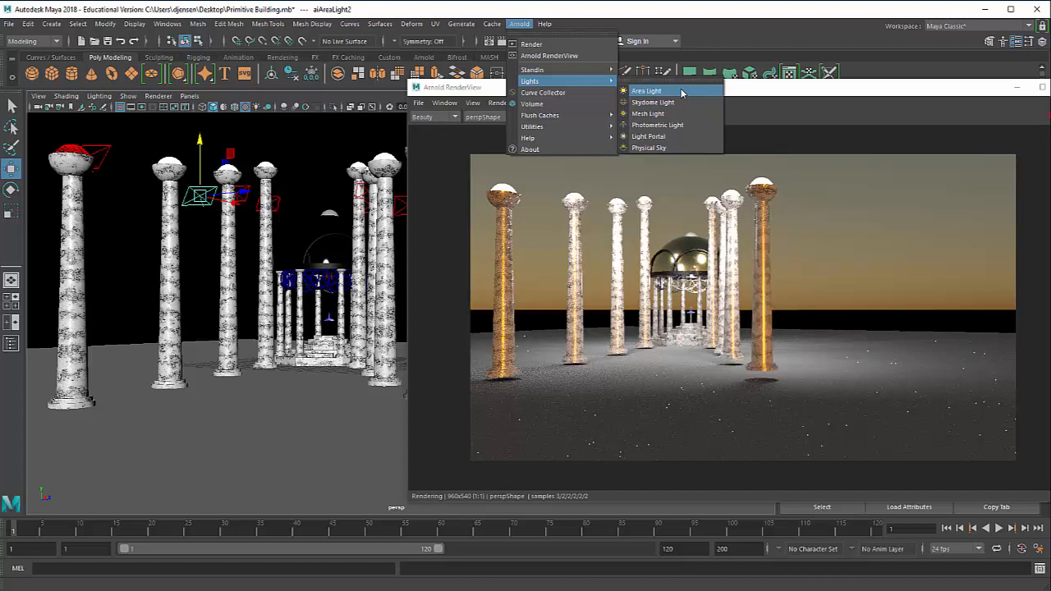
{"action": "left_click", "coordinate": [407, 346]}
{"action": "middle_click_drag", "start_coordinate": [348, 332], "coordinate": [265, 310], "text": "alt"}
{"action": "left_click", "coordinate": [293, 341]}
{"action": "left_click", "coordinate": [303, 366], "text": "shift"}
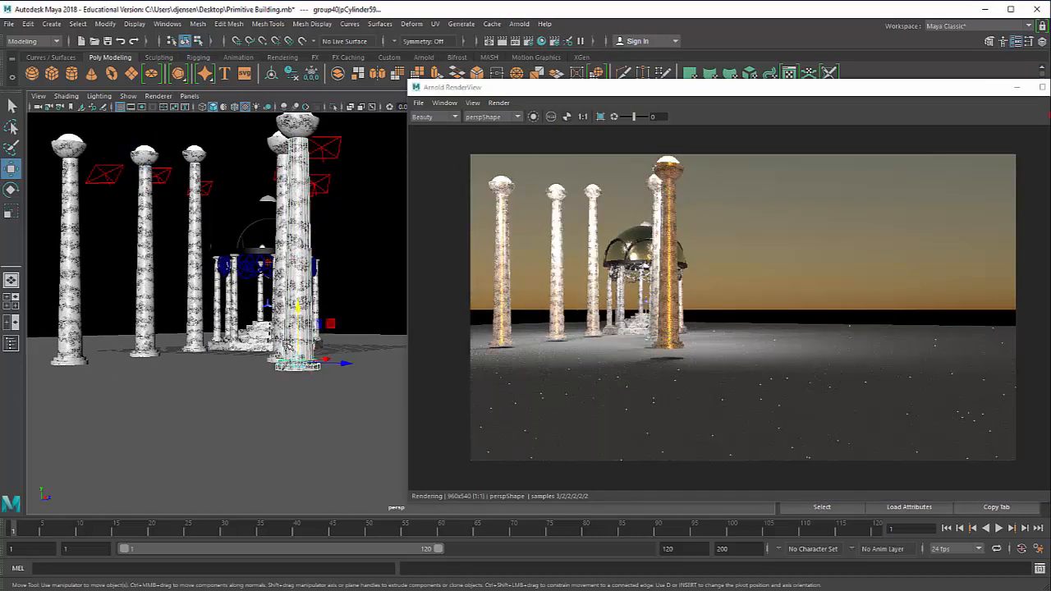
{"action": "left_click_drag", "start_coordinate": [293, 342], "coordinate": [298, 363]}
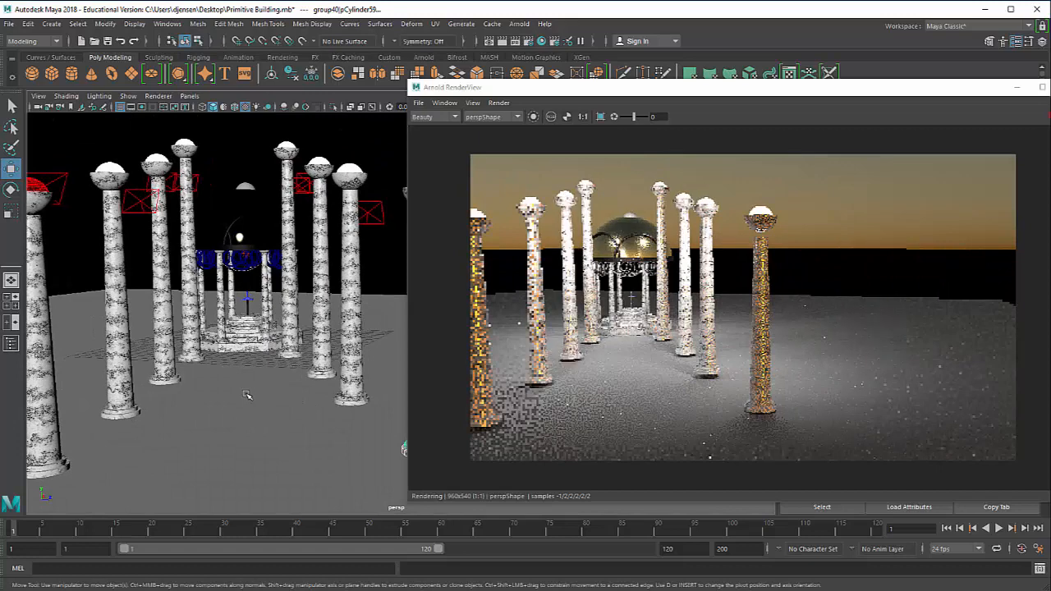
{"action": "left_click", "coordinate": [359, 385]}
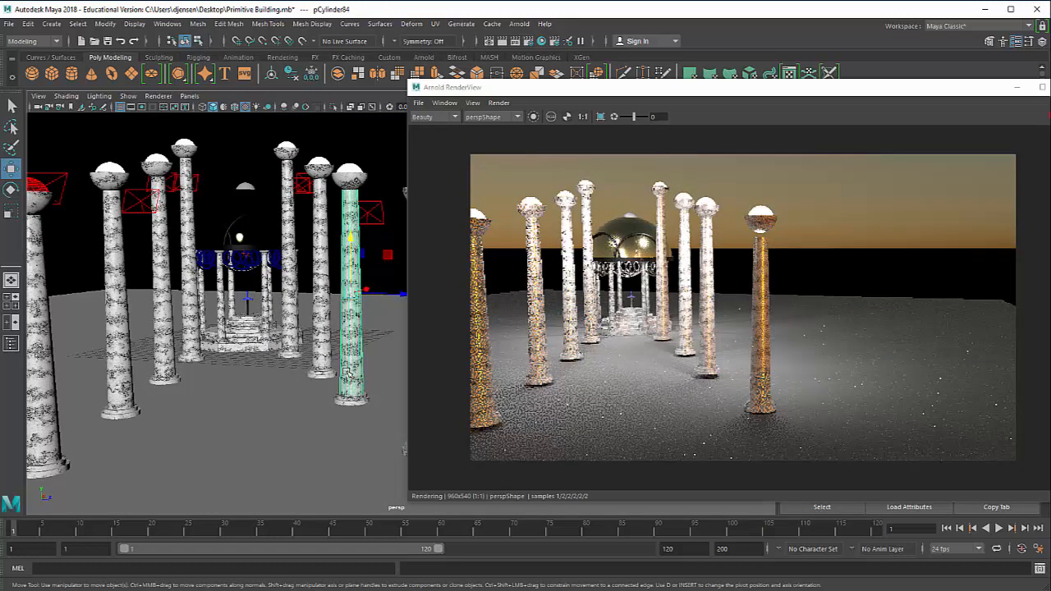
{"action": "key", "text": "ctrl+z"}
{"action": "key", "text": "ctrl+z"}
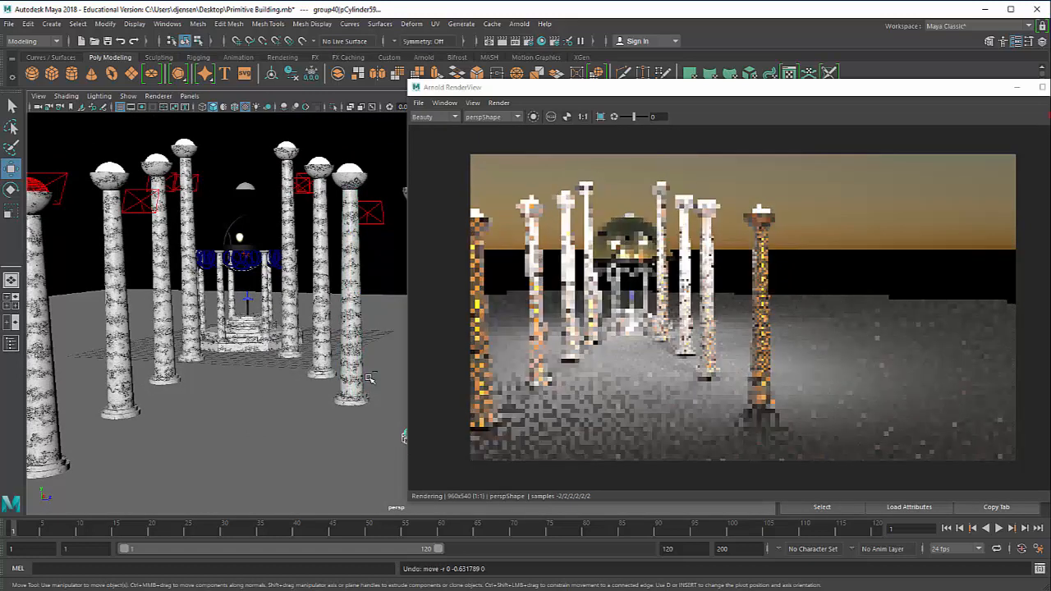
Select the entire group of the floating front column and lower it onto the ground plane
{"action": "middle_click_drag", "start_coordinate": [369, 229], "coordinate": [272, 212], "text": "alt"}
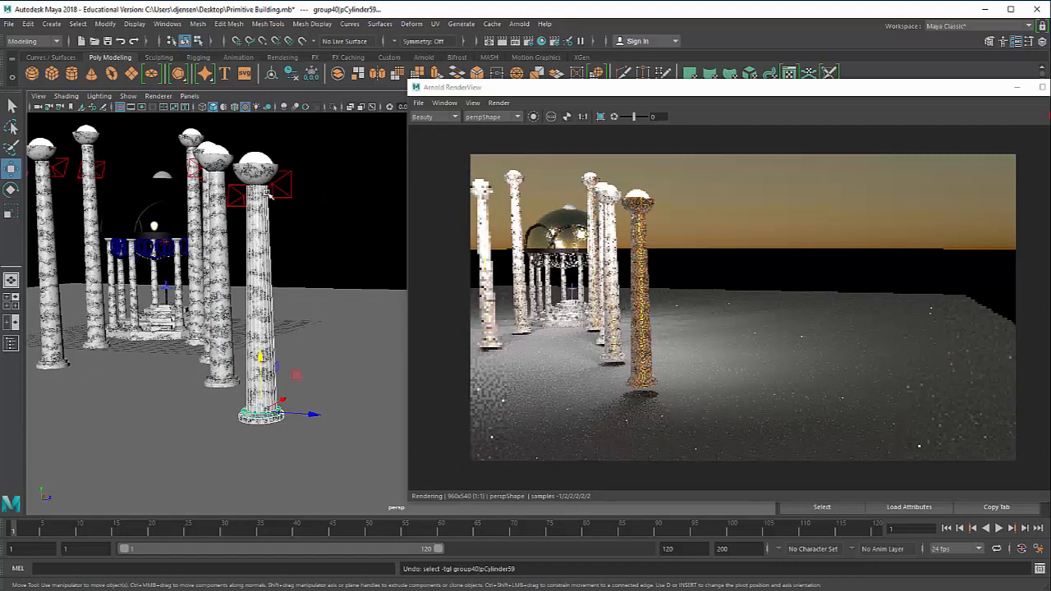
{"action": "key", "text": "Up"}
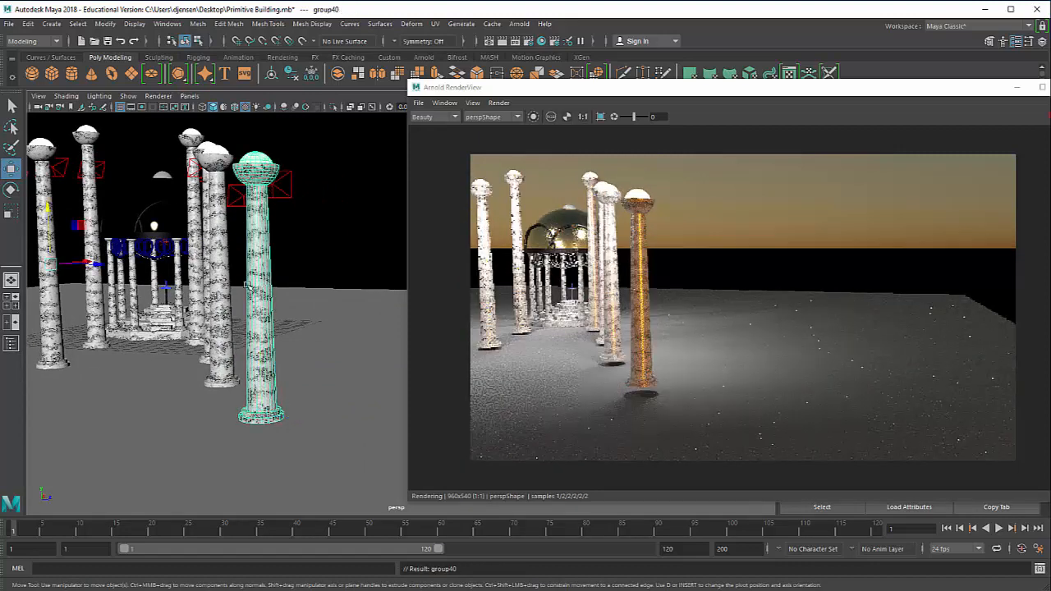
{"action": "left_click_drag", "start_coordinate": [262, 331], "coordinate": [270, 333], "text": "alt"}
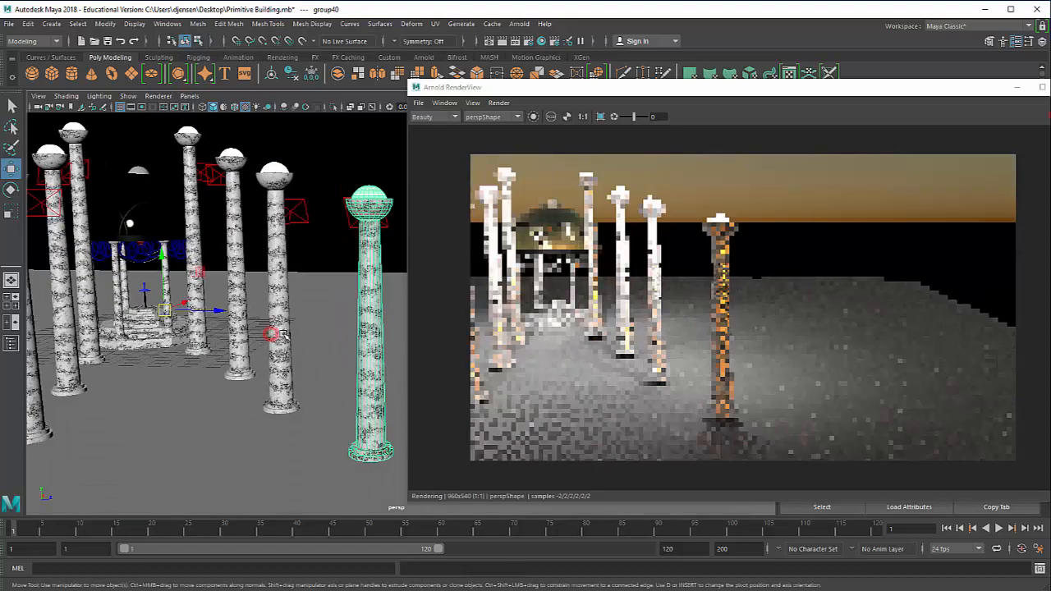
{"action": "left_click_drag", "start_coordinate": [165, 288], "coordinate": [162, 301]}
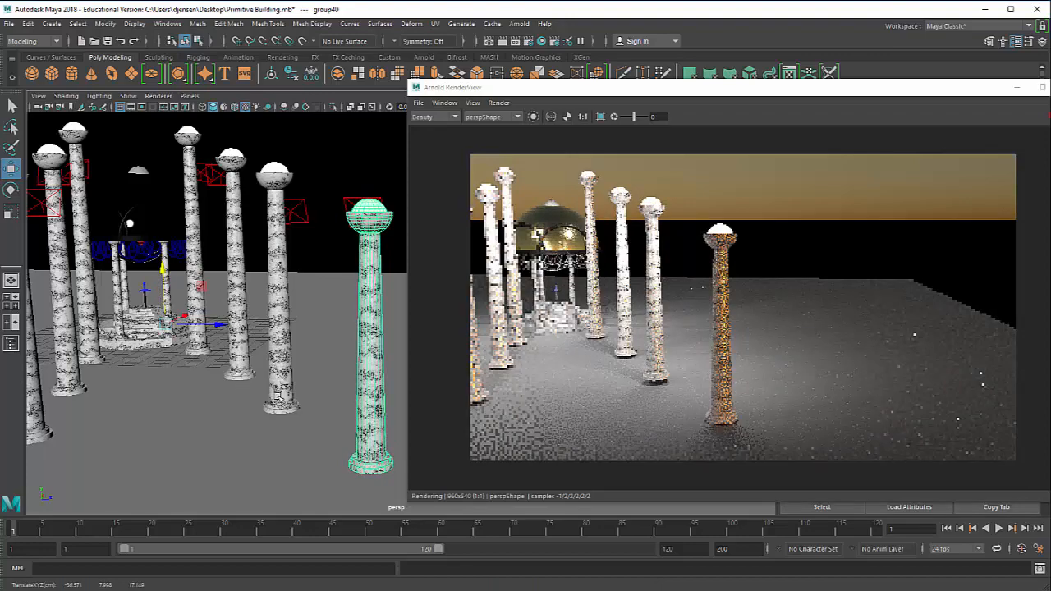
Select the parent group of the columns, then the ground plane, and examine the whole scene and its render from a higher, wider viewpoint
{"action": "left_click", "coordinate": [278, 394]}
{"action": "key", "text": "ctrl+g"}
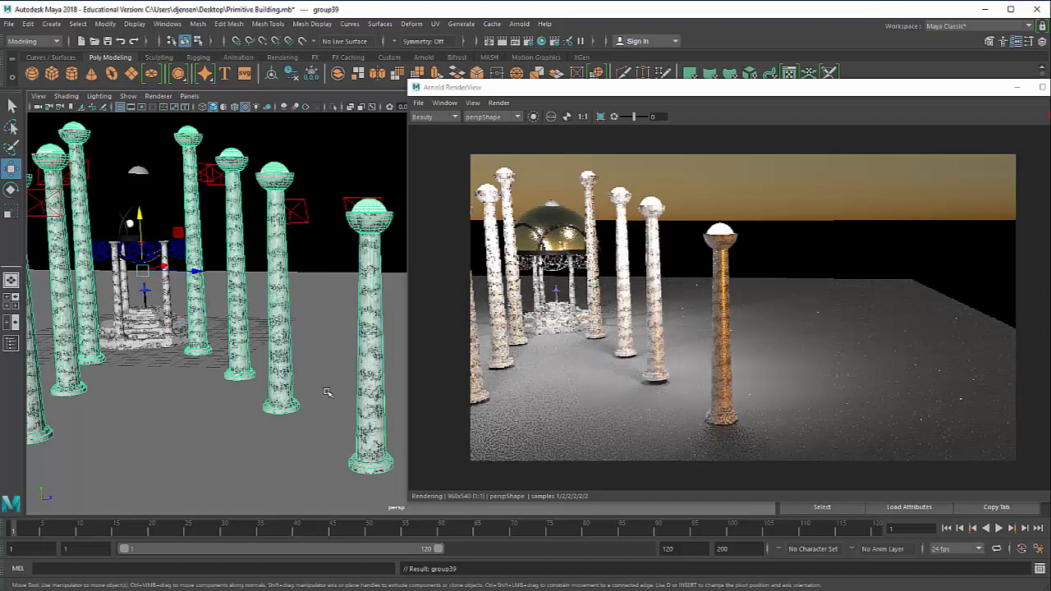
{"action": "left_click", "coordinate": [296, 378]}
{"action": "left_click_drag", "start_coordinate": [295, 378], "coordinate": [304, 280], "text": "alt"}
{"action": "middle_click_drag", "start_coordinate": [304, 280], "coordinate": [276, 271], "text": "alt"}
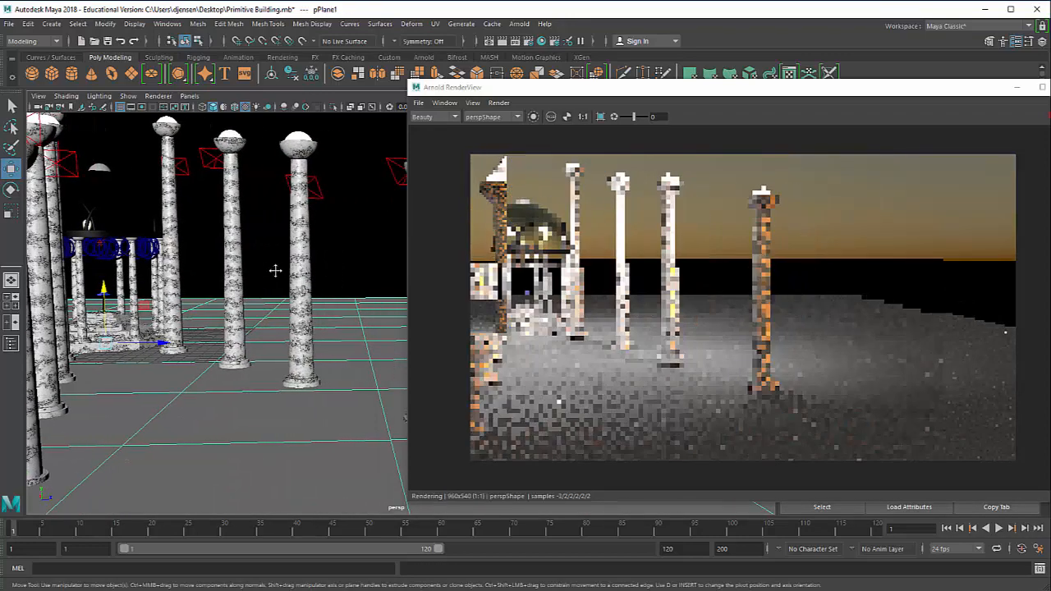
{"action": "left_click_drag", "start_coordinate": [216, 310], "coordinate": [168, 341], "text": "alt"}
{"action": "scroll", "coordinate": [219, 310], "scroll_direction": "down", "scroll_amount": 5}
{"action": "mouse_move", "coordinate": [220, 311]}
{"action": "left_mouse_down", "text": "alt"}
{"action": "mouse_move", "coordinate": [195, 321]}
{"action": "mouse_move", "coordinate": [238, 319]}
{"action": "left_mouse_up", "text": "alt"}
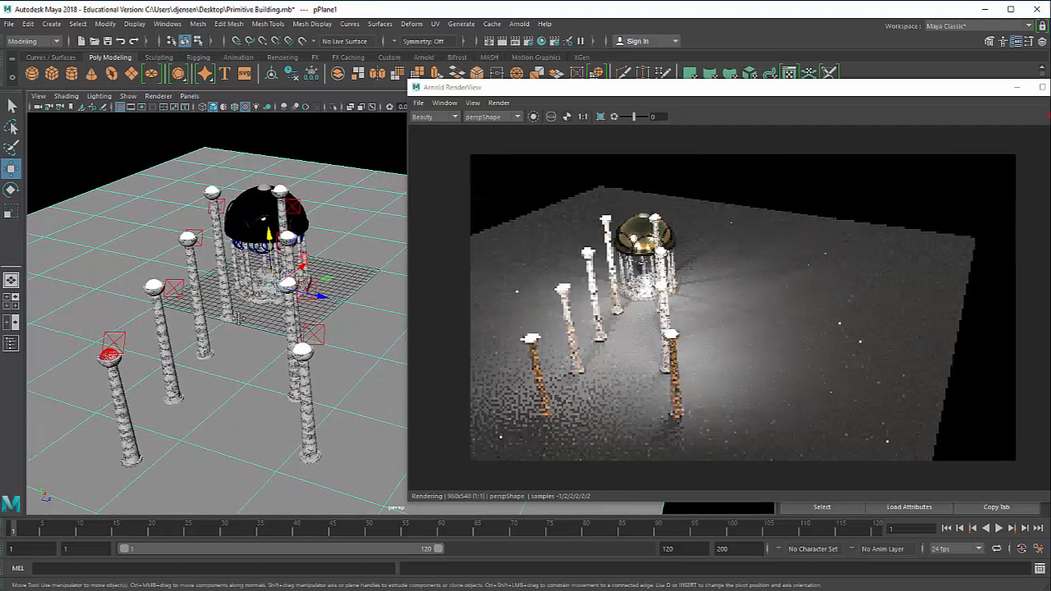